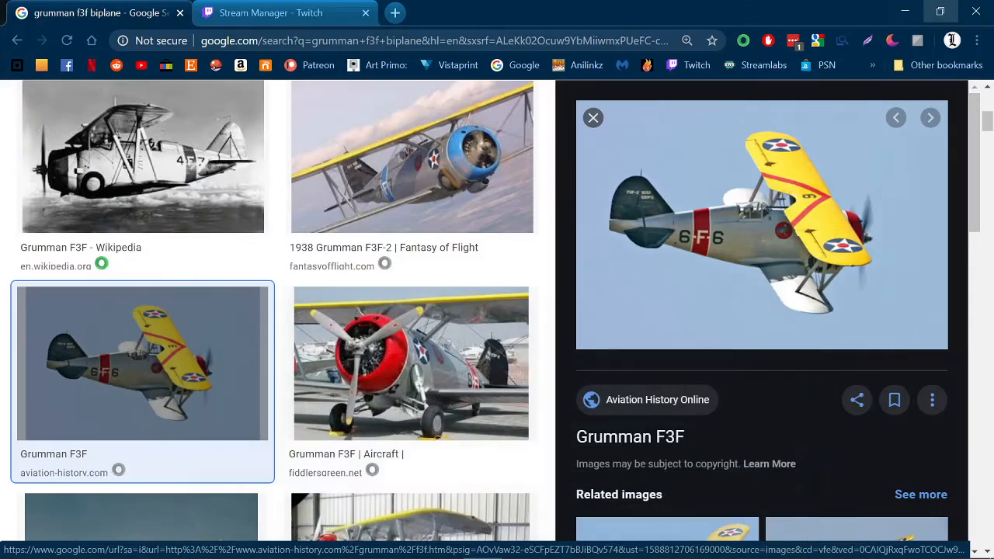
# Minimize the browser and open the Emote picture from the Green Screen folder inside the ZPN folder
pyautogui.click(940, 12)
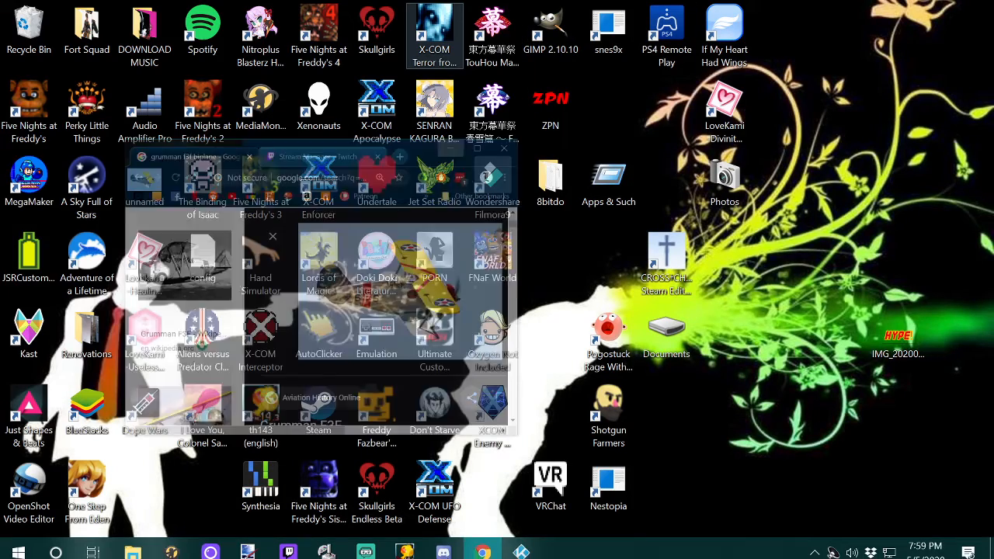
pyautogui.click(437, 12)
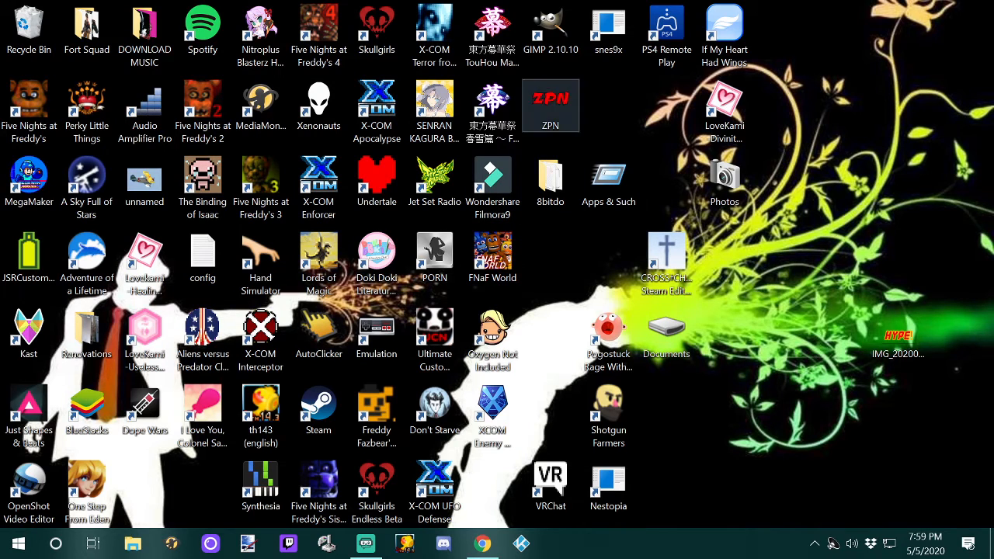
pyautogui.doubleClick(550, 105)
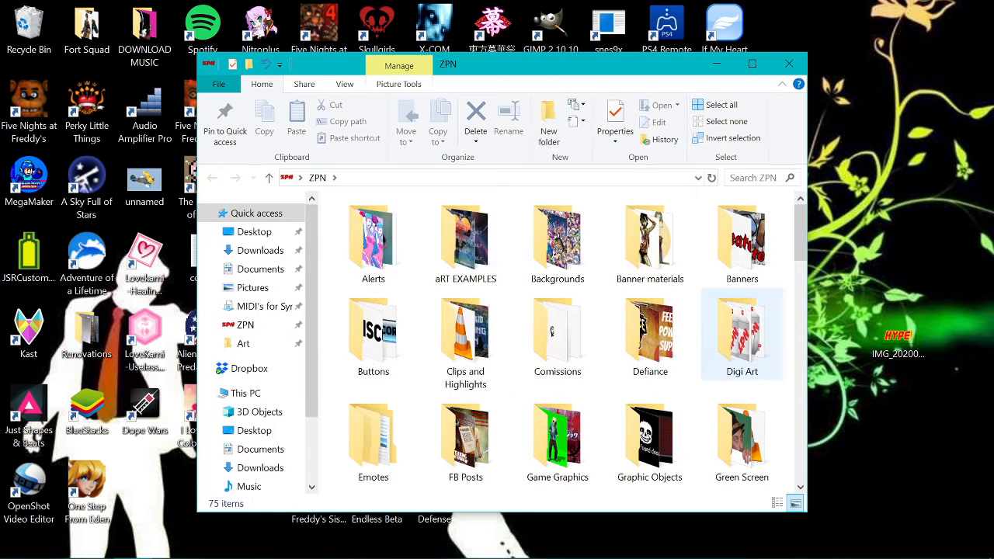
pyautogui.doubleClick(742, 443)
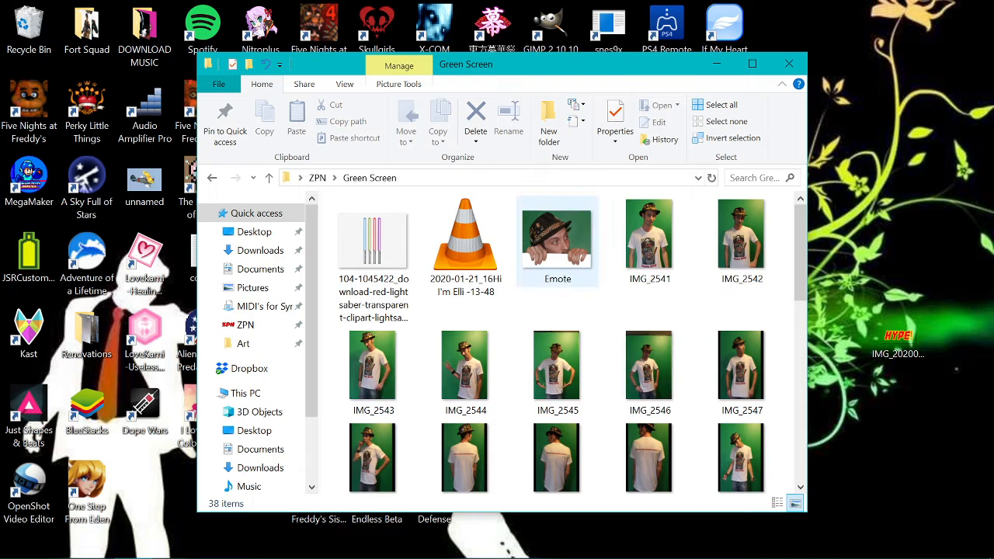
pyautogui.click(558, 246)
pyautogui.doubleClick(558, 245)
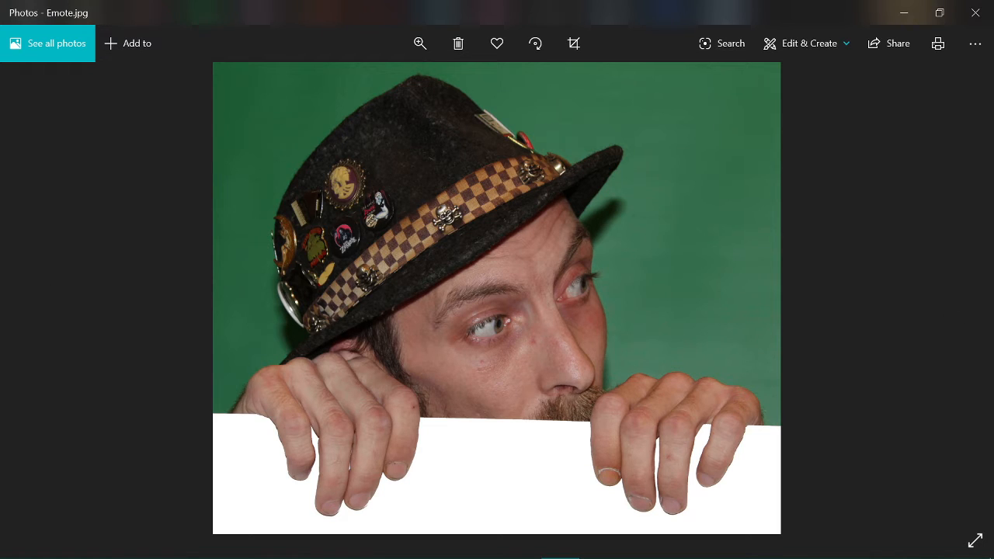
# Copy the Emote picture, and close both the photo viewer and the folder window
pyautogui.rightClick(540, 333)
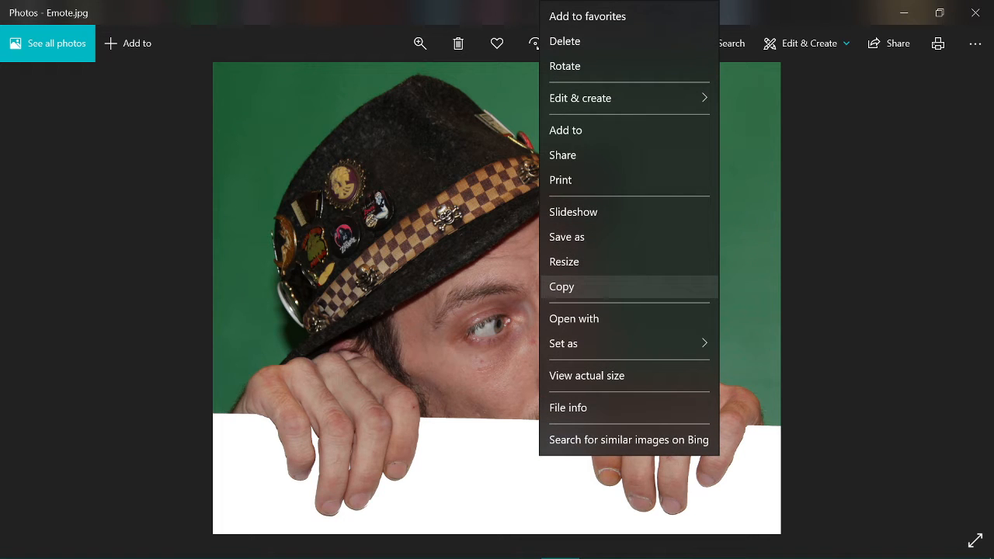
pyautogui.click(590, 287)
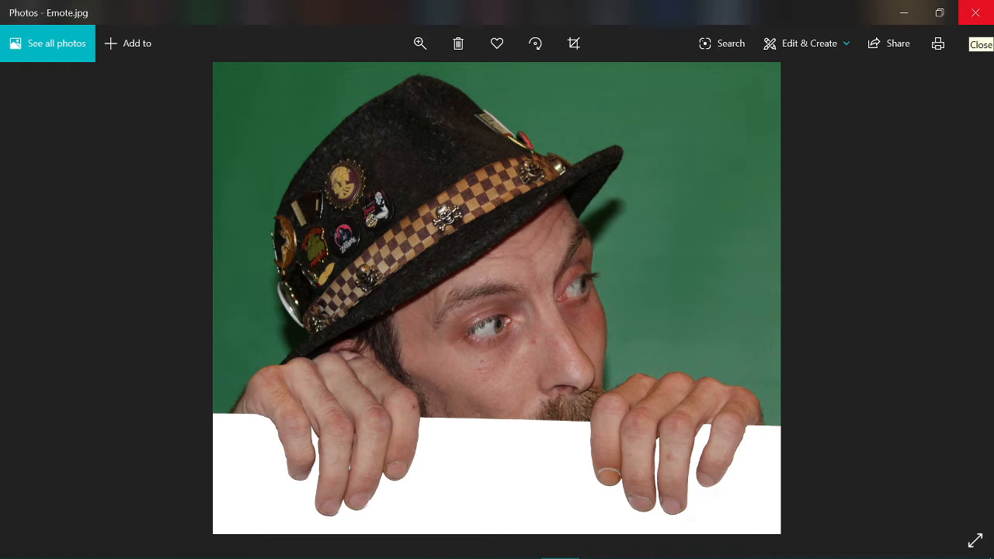
pyautogui.click(976, 12)
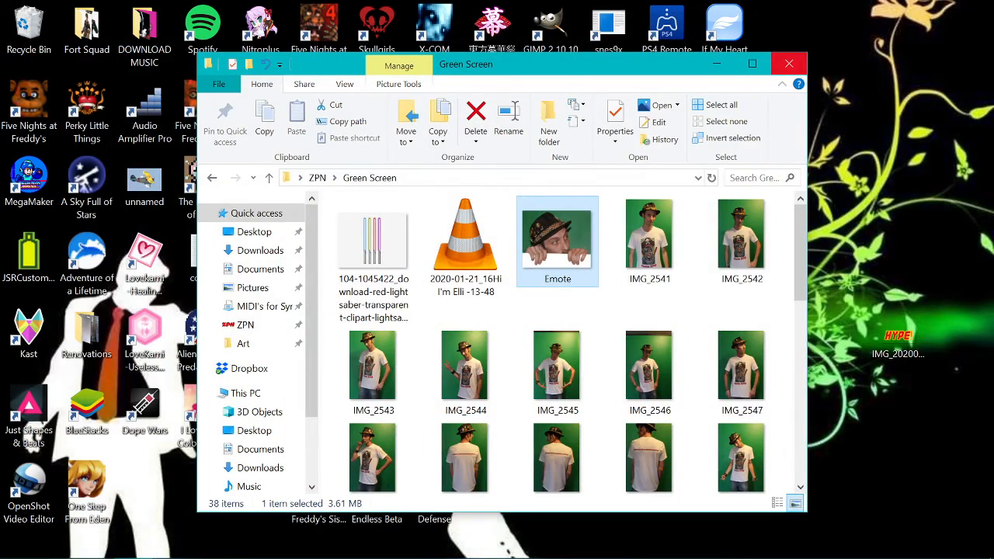
pyautogui.click(789, 64)
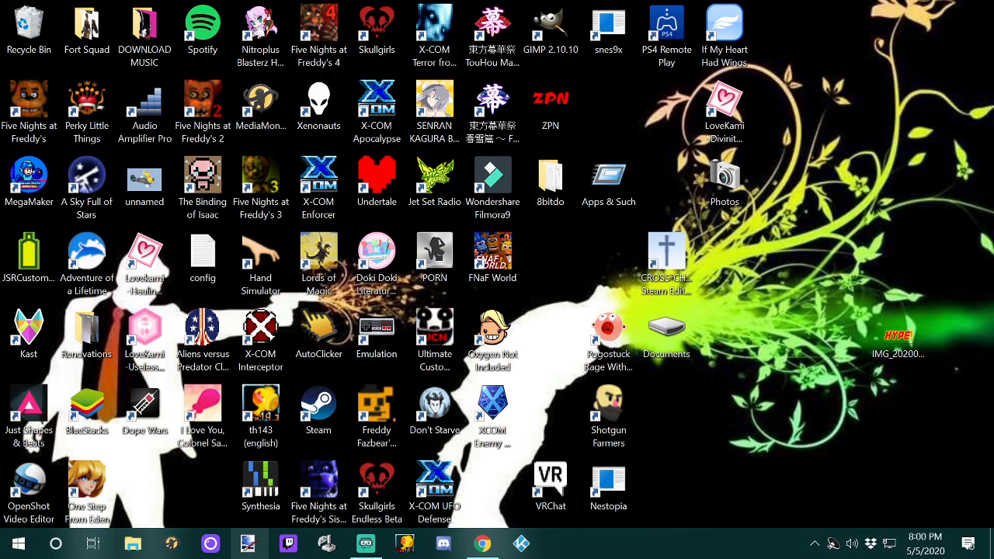
# Open paint.net, try to paste the copied picture onto the blank canvas, and minimize the program
pyautogui.click(247, 544)
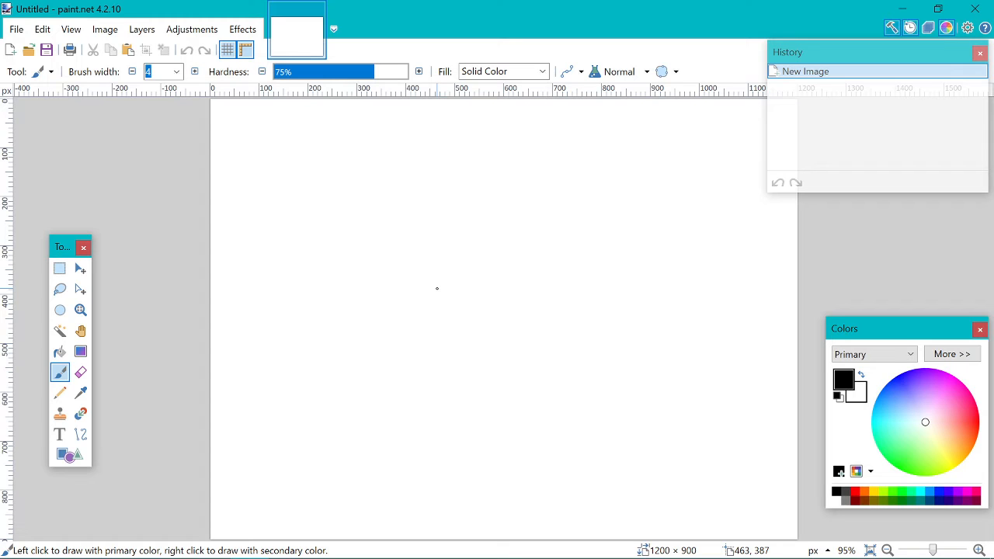
pyautogui.hotkey('ctrl', 'v')
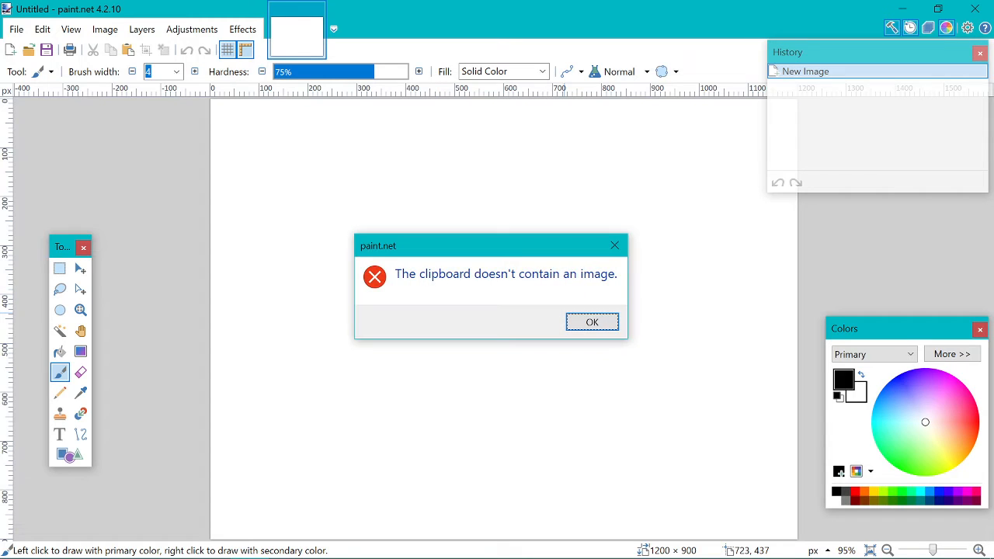
pyautogui.click(614, 246)
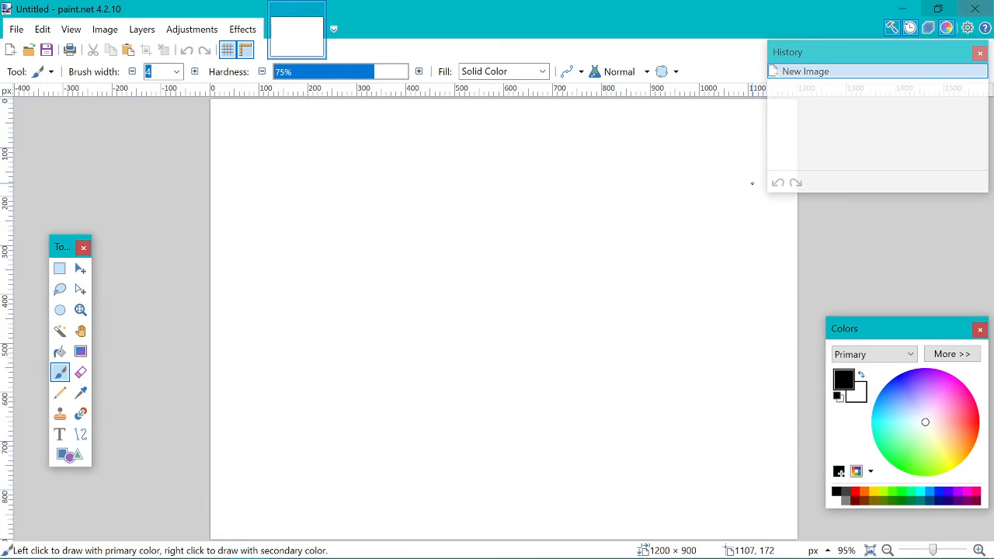
pyautogui.click(903, 9)
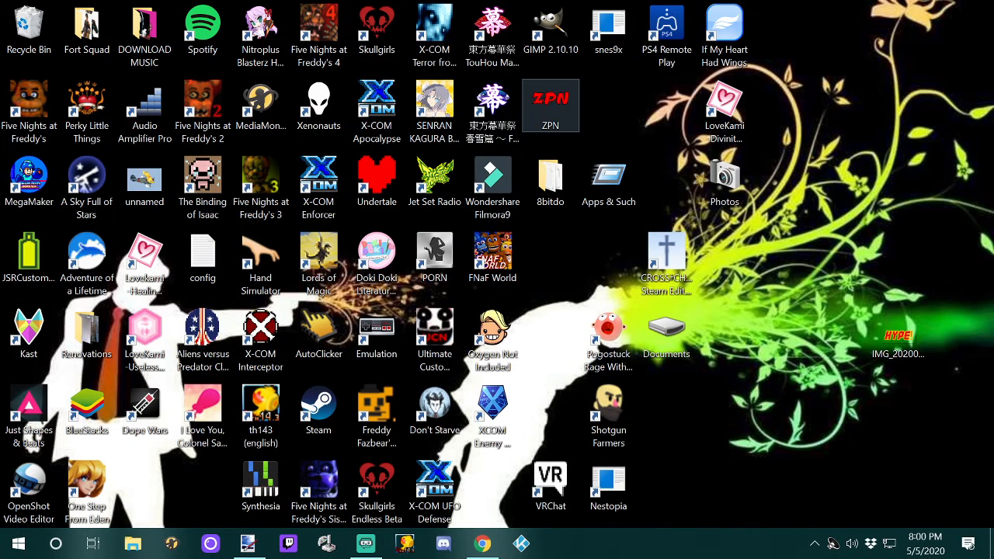
# Reopen the Emote picture from the Green Screen folder inside ZPN and copy it, keeping the photo viewer open
pyautogui.doubleClick(550, 105)
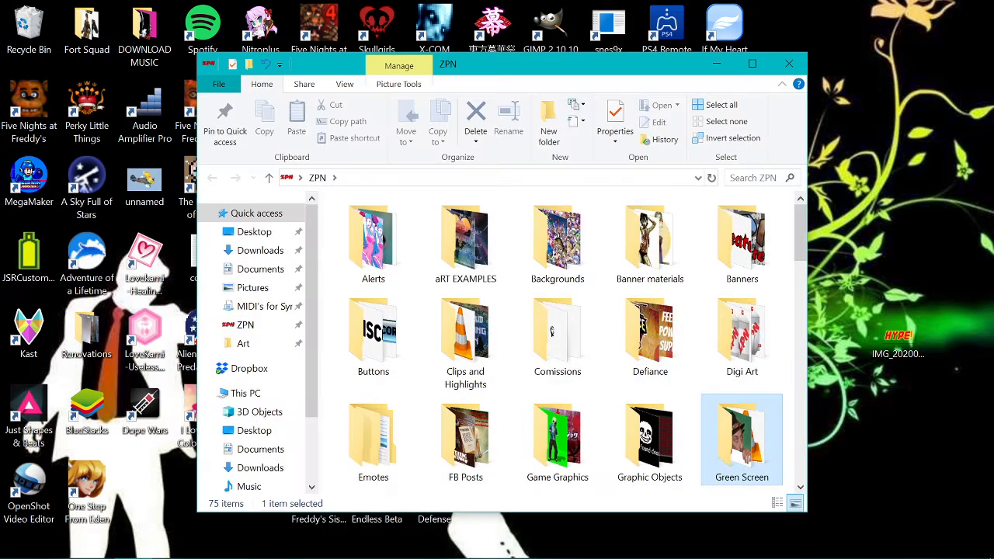
pyautogui.doubleClick(742, 443)
pyautogui.doubleClick(556, 237)
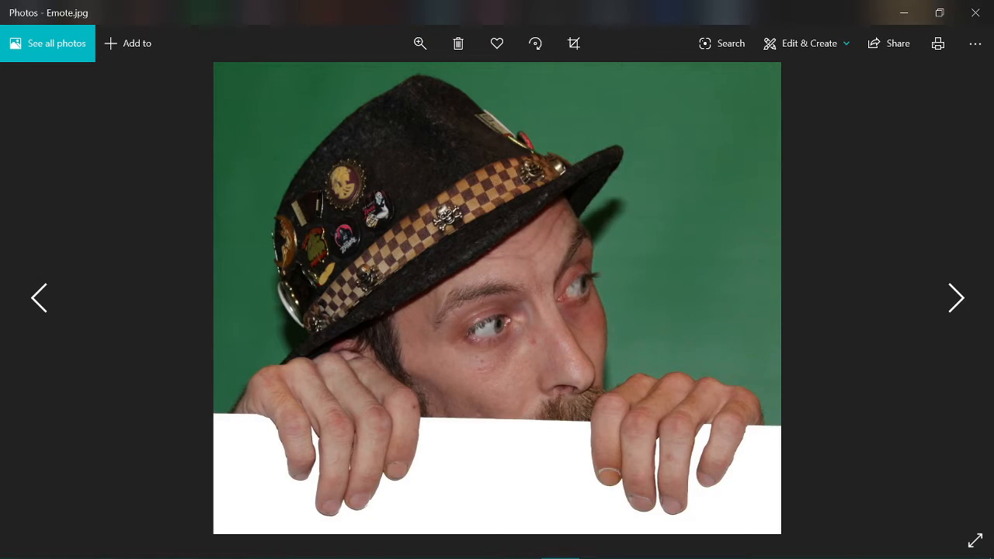
pyautogui.rightClick(443, 262)
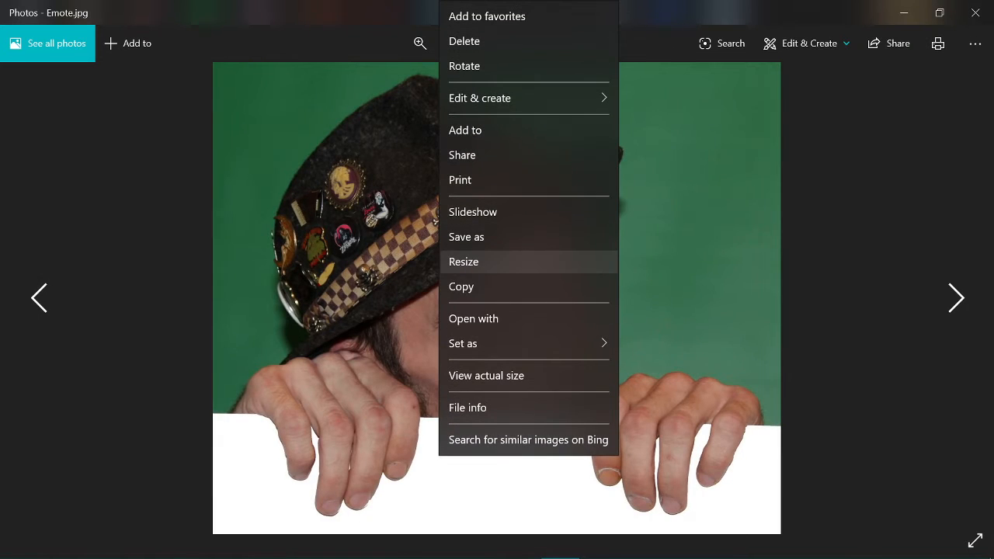
pyautogui.click(461, 287)
# Switch to paint.net, paste the copied picture with the canvas expanded to fit it, and close the Photos window
pyautogui.moveTo(211, 548)
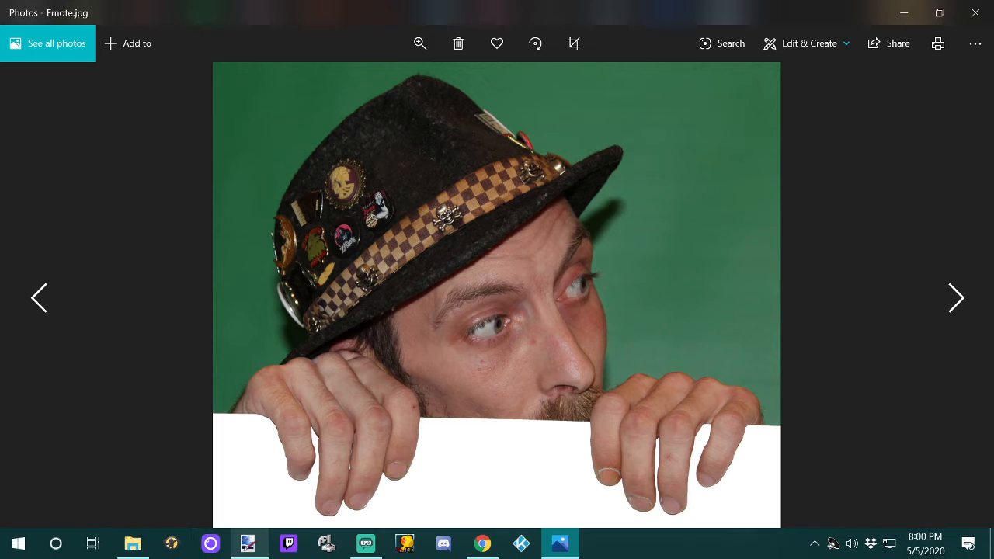
pyautogui.click(248, 543)
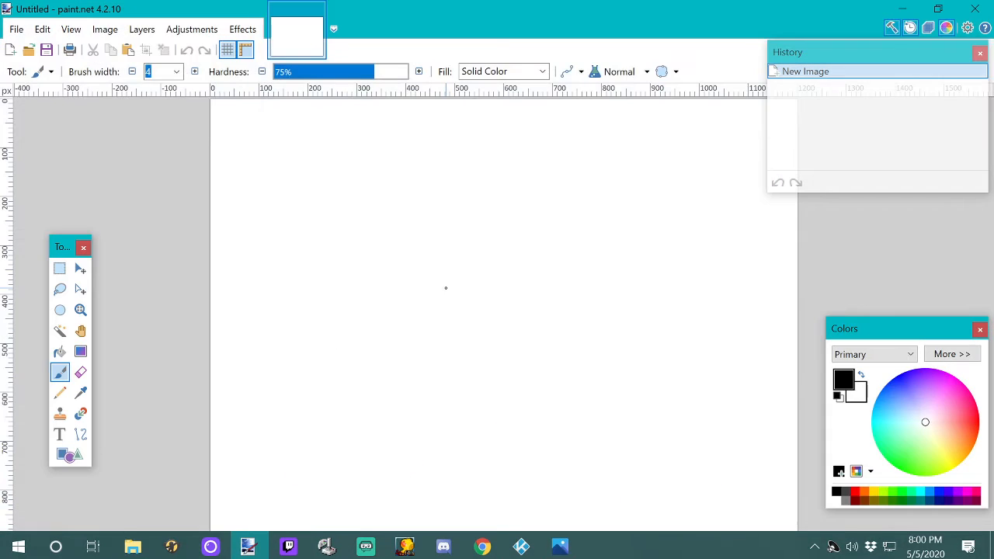
pyautogui.hotkey('ctrl', 'v')
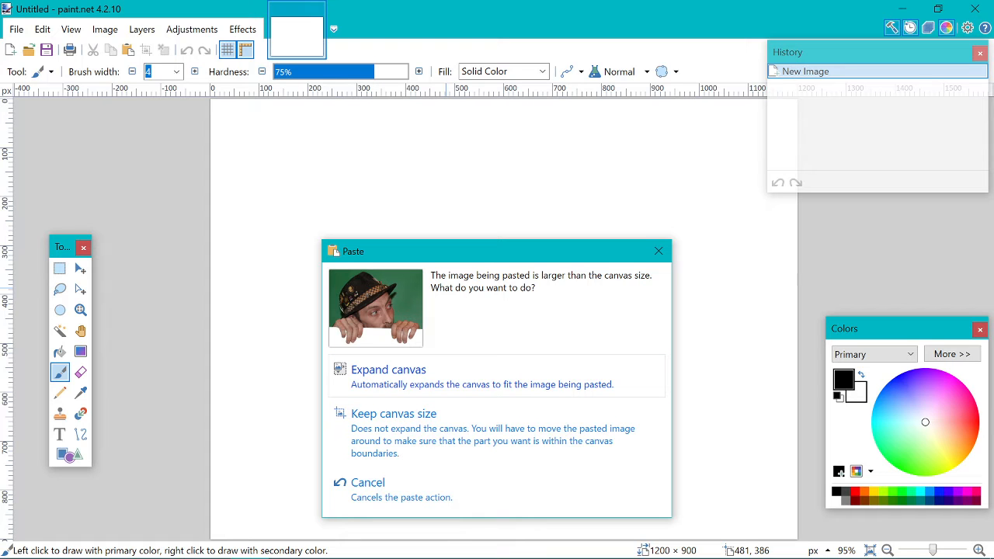
pyautogui.click(567, 381)
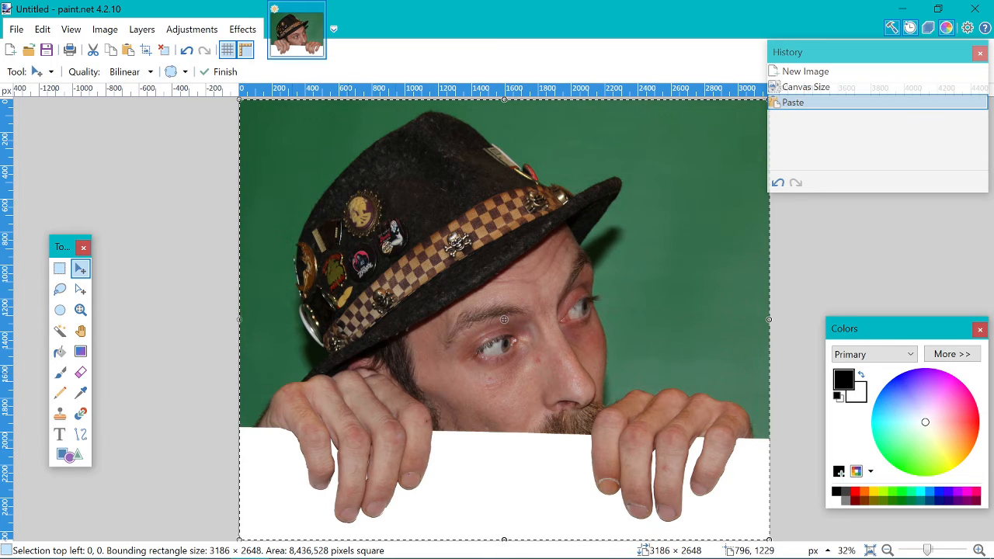
pyautogui.moveTo(291, 556)
pyautogui.moveTo(561, 543)
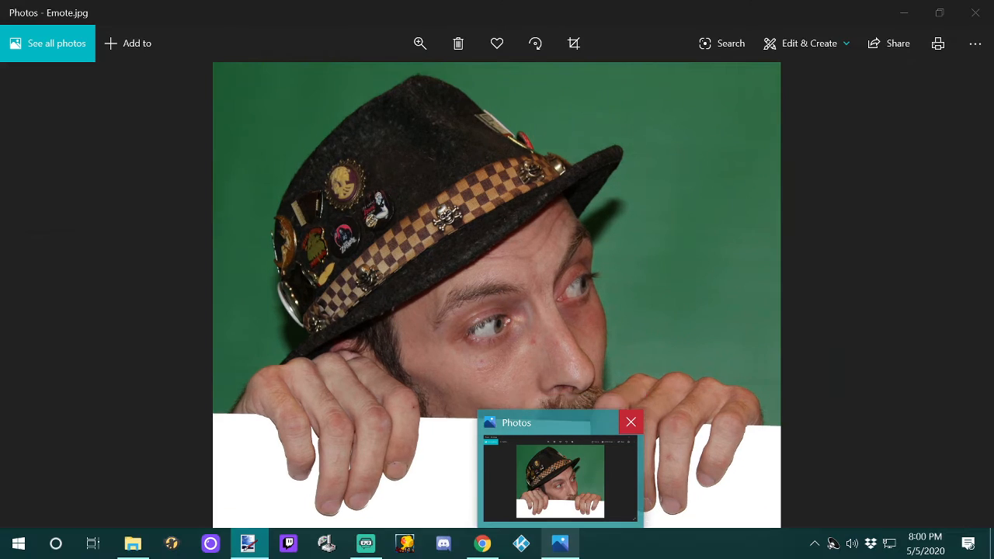
pyautogui.click(631, 421)
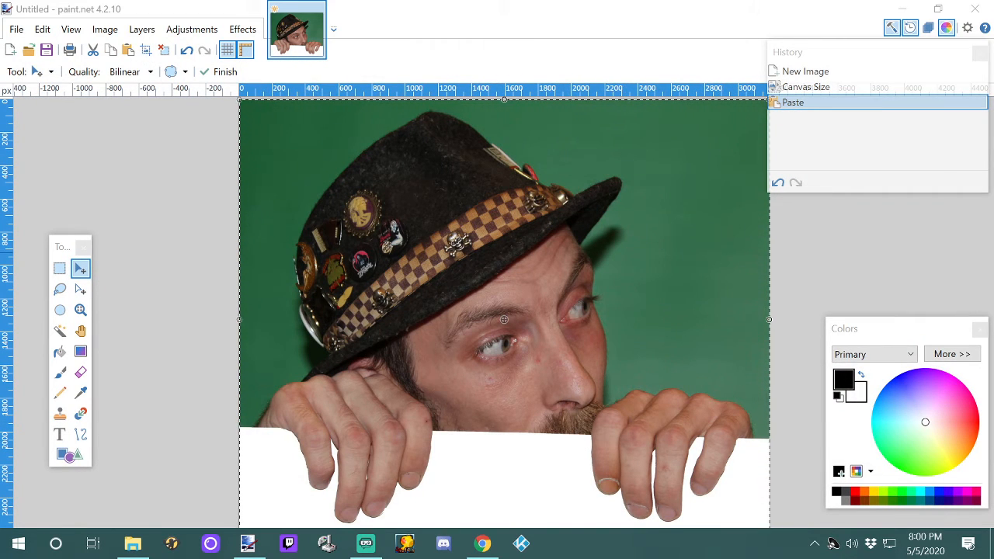
# Select the large white area below the face and around the fingers with the Magic Wand and erase it
pyautogui.press('g')
pyautogui.click(60, 331)
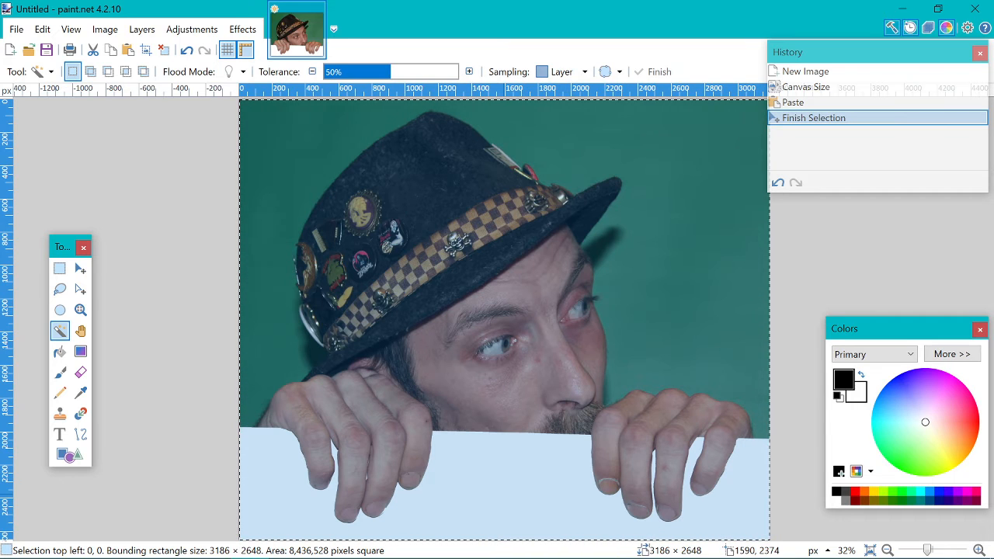
pyautogui.click(518, 508)
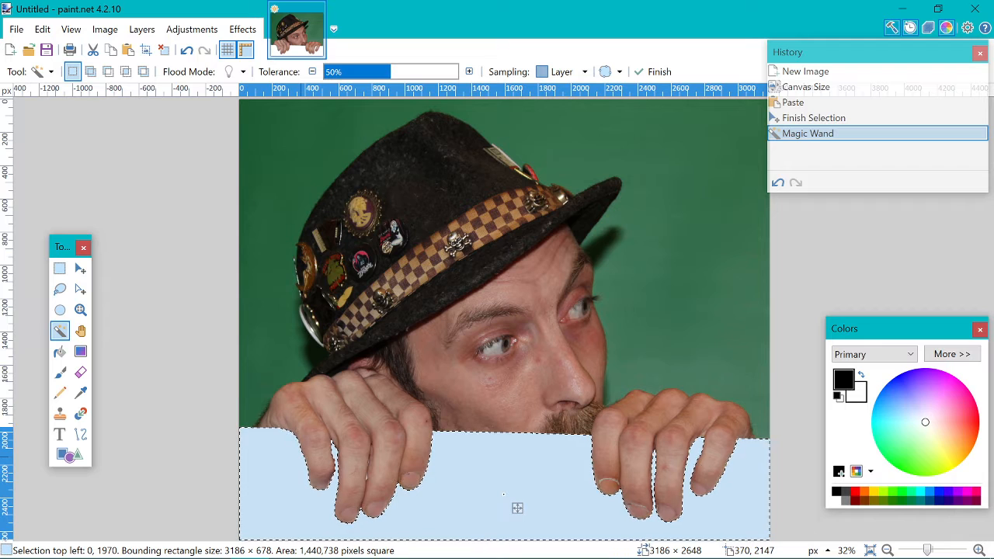
pyautogui.press('Delete')
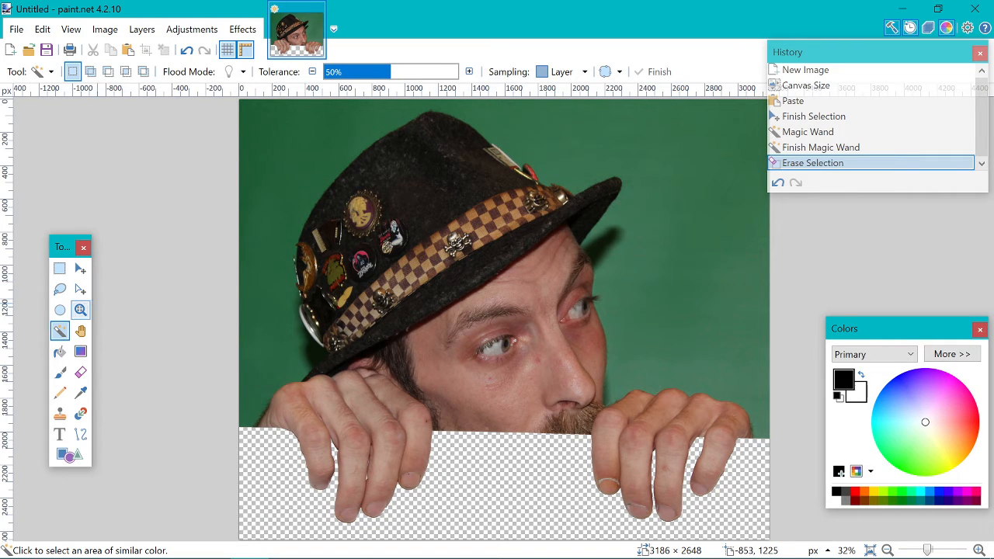
# Select the lower white sliver between the two middle fingers of the picture's left-side hand with the Magic Wand and erase it
pyautogui.click(80, 310)
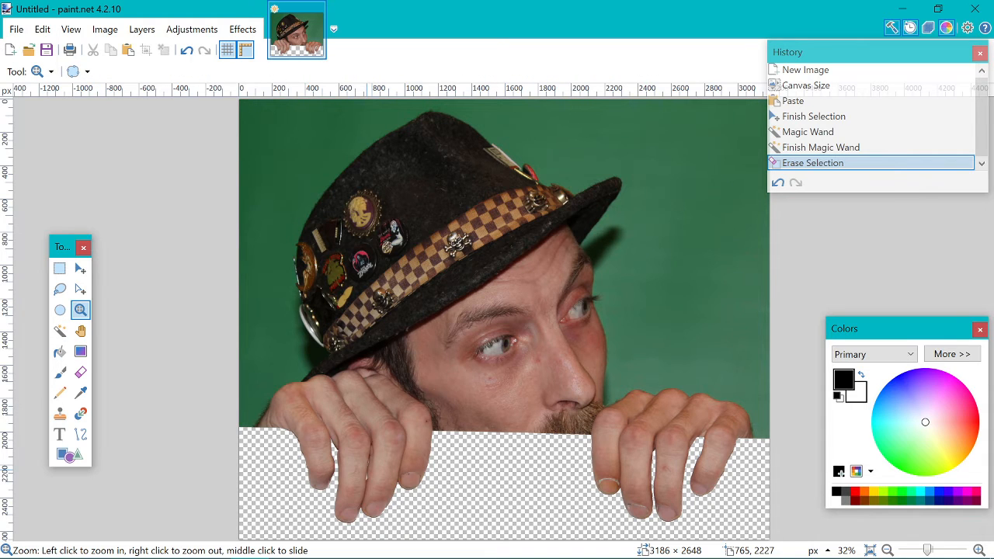
pyautogui.click(368, 468)
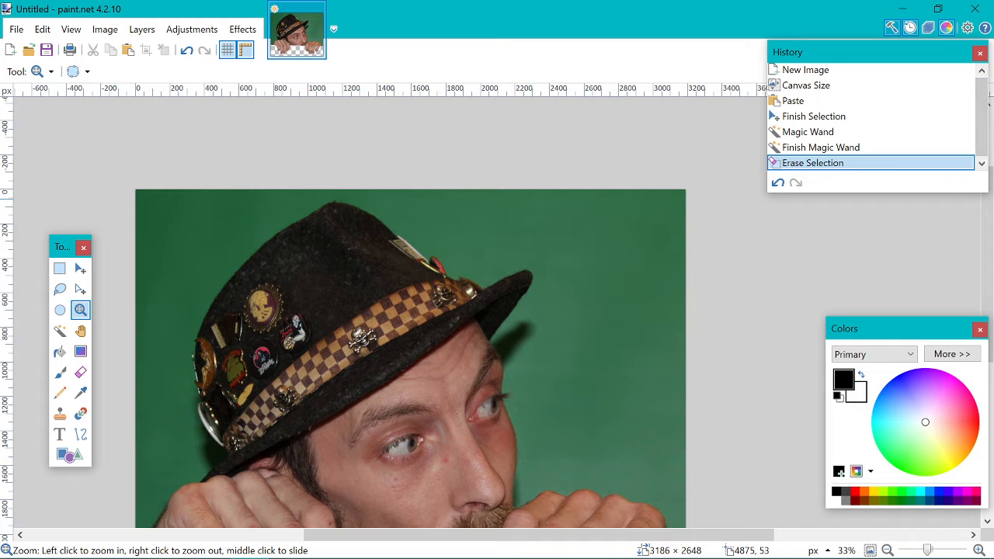
pyautogui.moveTo(878, 52); pyautogui.dragTo(841, 44)
pyautogui.scroll(3, 987, 309)
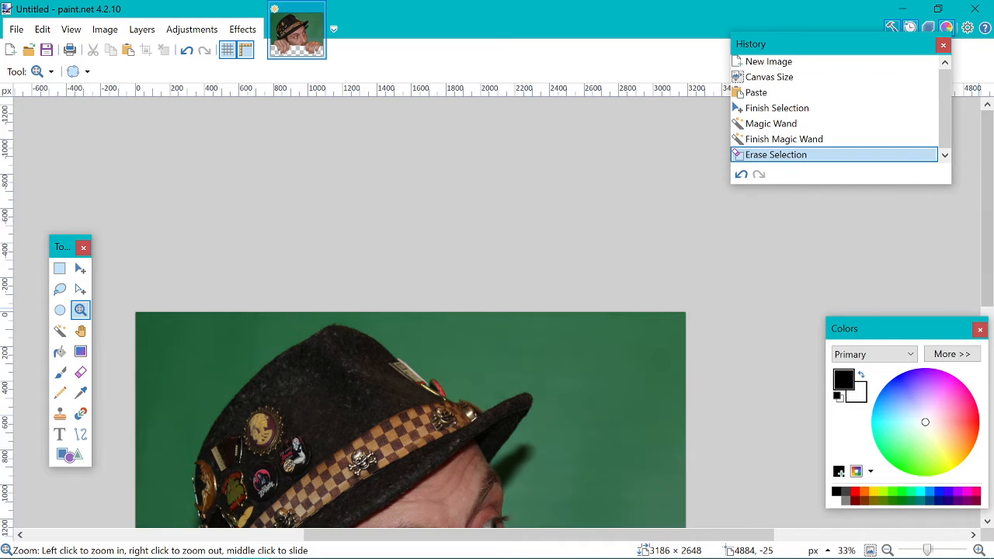
pyautogui.moveTo(986, 289); pyautogui.dragTo(986, 472)
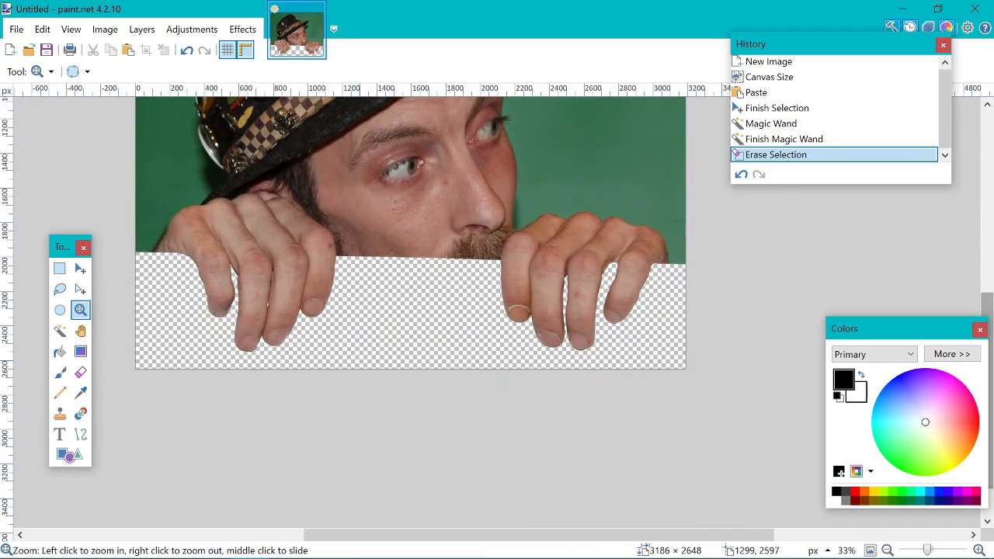
pyautogui.click(264, 308)
pyautogui.click(276, 306)
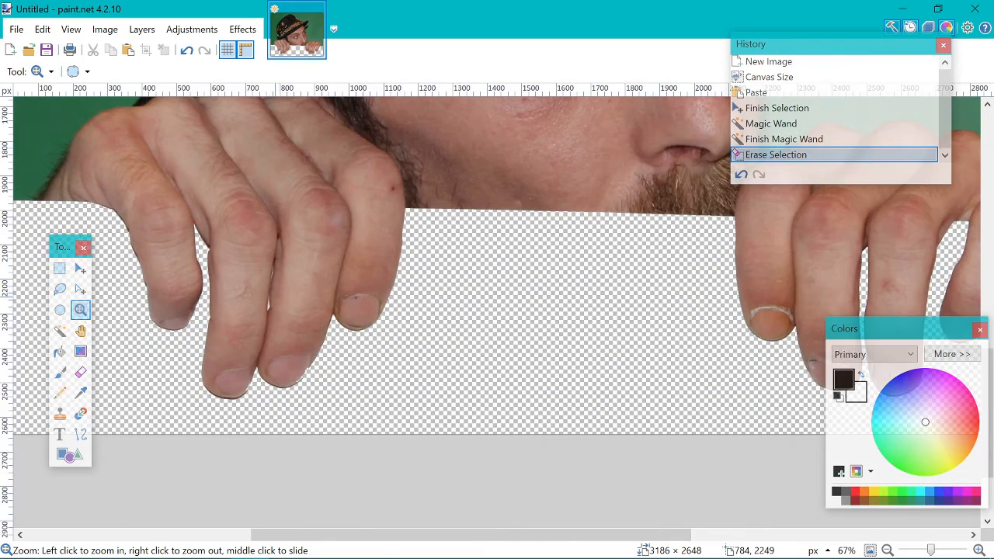
pyautogui.click(276, 306)
pyautogui.click(276, 306)
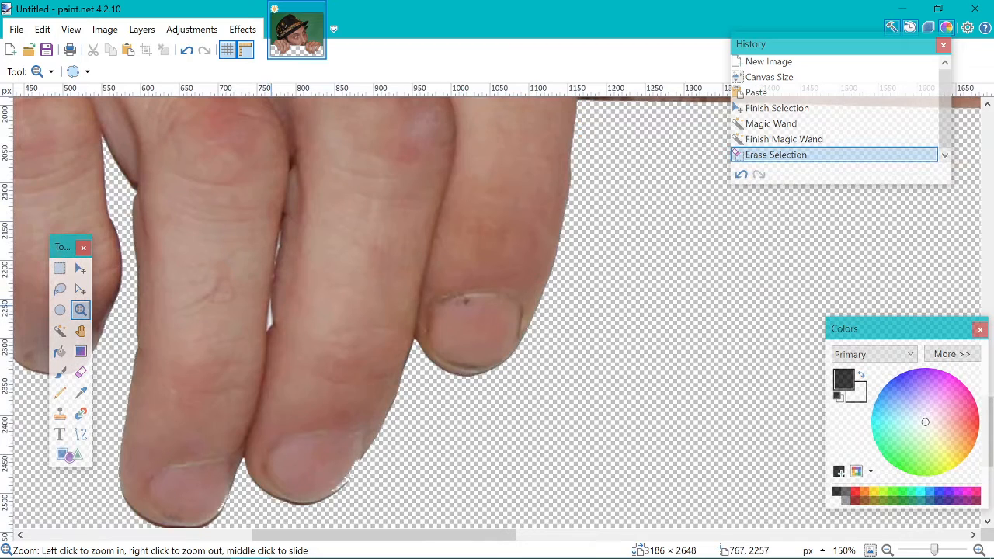
pyautogui.click(278, 307)
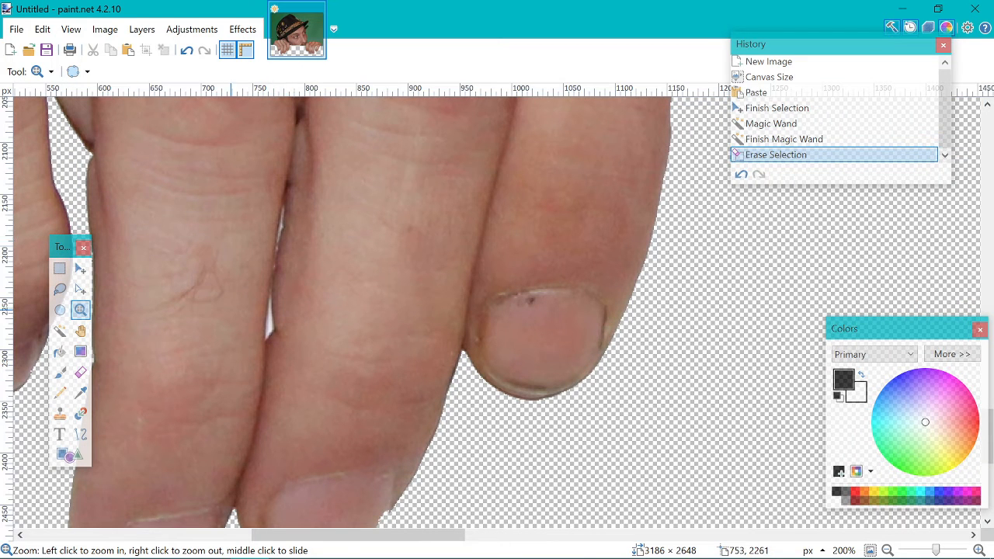
pyautogui.click(60, 331)
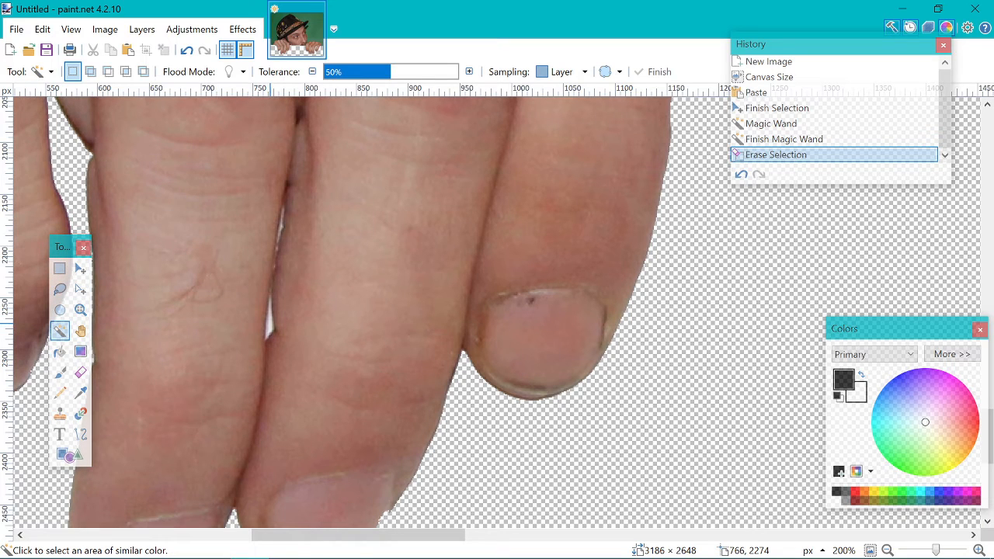
pyautogui.click(271, 326)
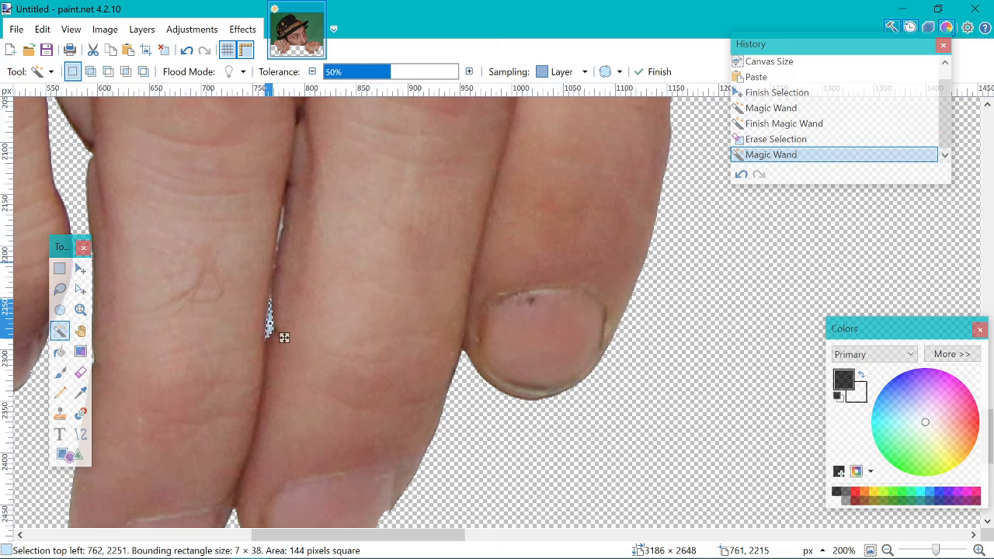
pyautogui.press('Delete')
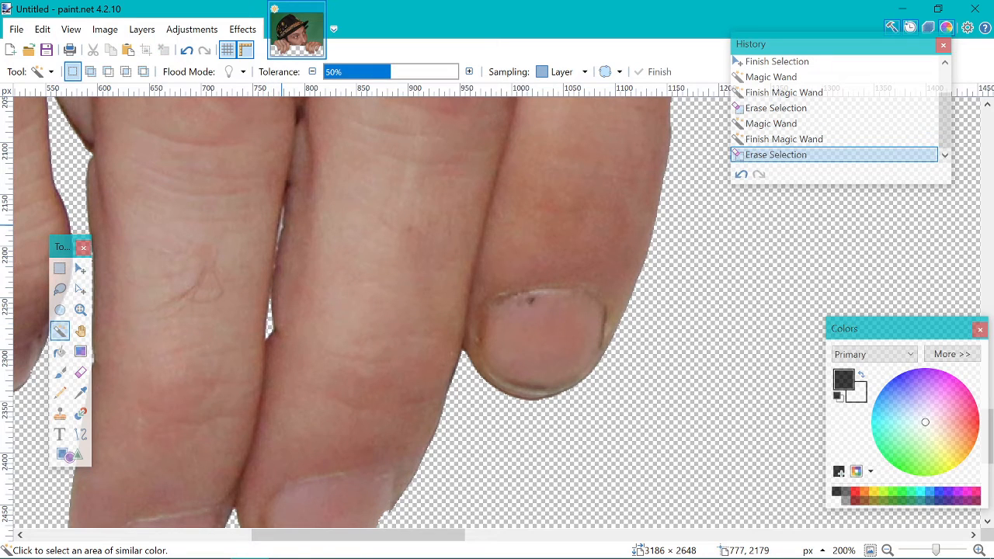
# Select the upper white sliver between the two middle fingers of the picture's left-side hand with the Magic Wand and erase it
pyautogui.click(285, 227)
pyautogui.press('Delete')
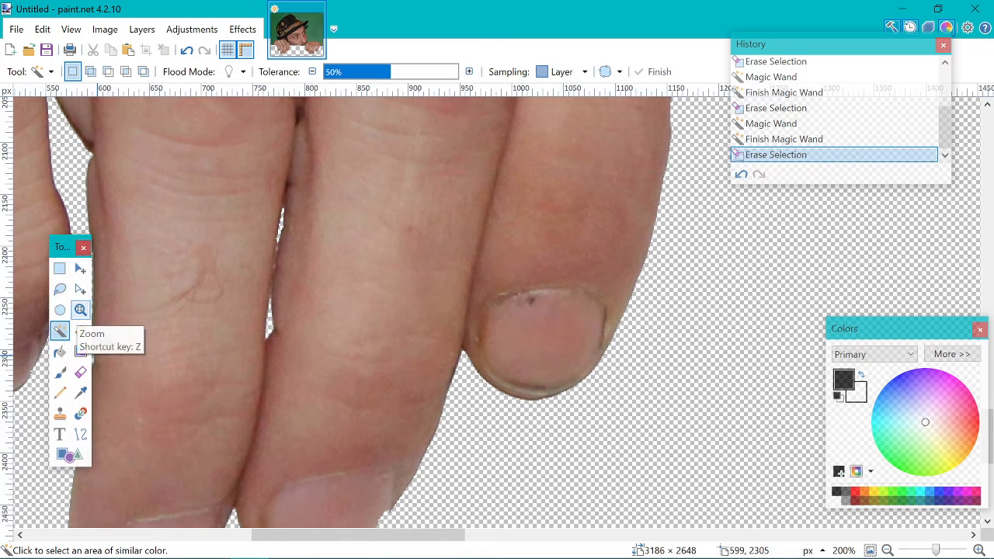
# Examine the erased gaps between the fingers of the picture's left-side hand up close, then fit the whole picture in the window
pyautogui.click(80, 311)
pyautogui.scroll(-10, 275, 280)
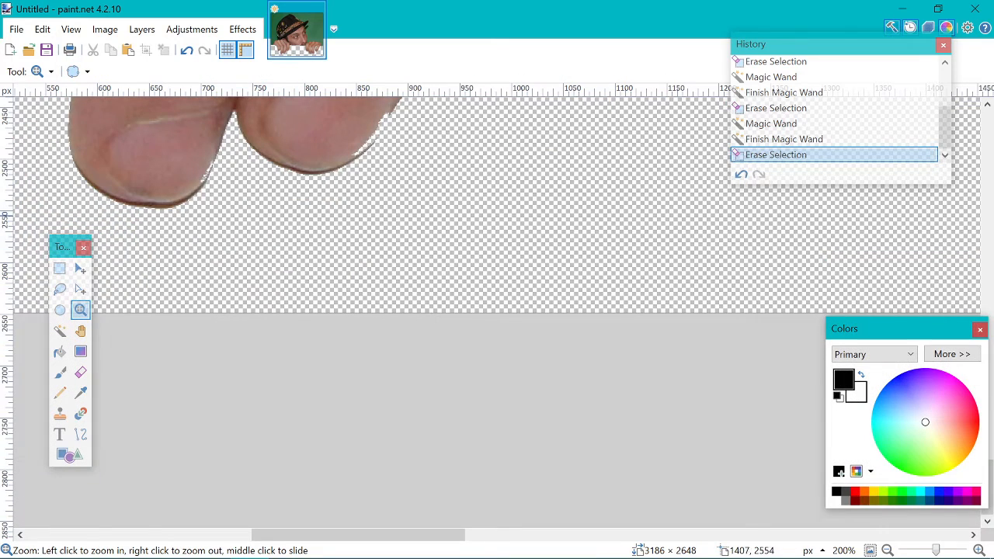
pyautogui.moveTo(927, 332); pyautogui.dragTo(881, 337)
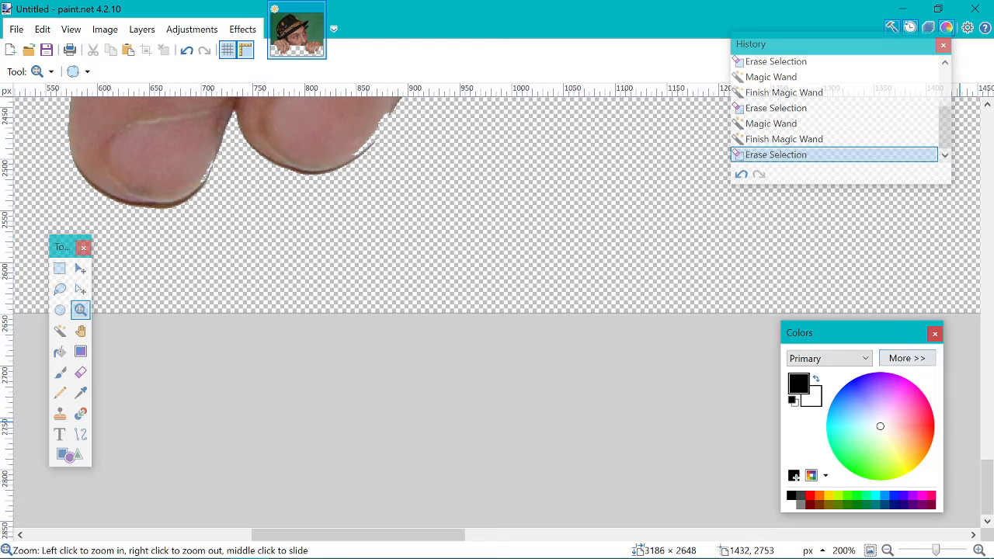
pyautogui.moveTo(988, 483); pyautogui.dragTo(988, 345)
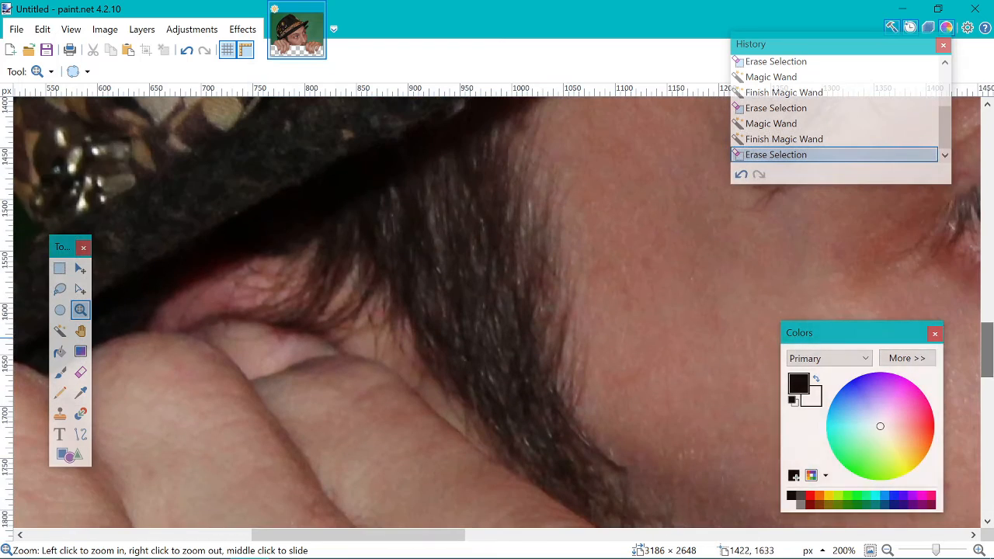
pyautogui.scroll(-9, 620, 385)
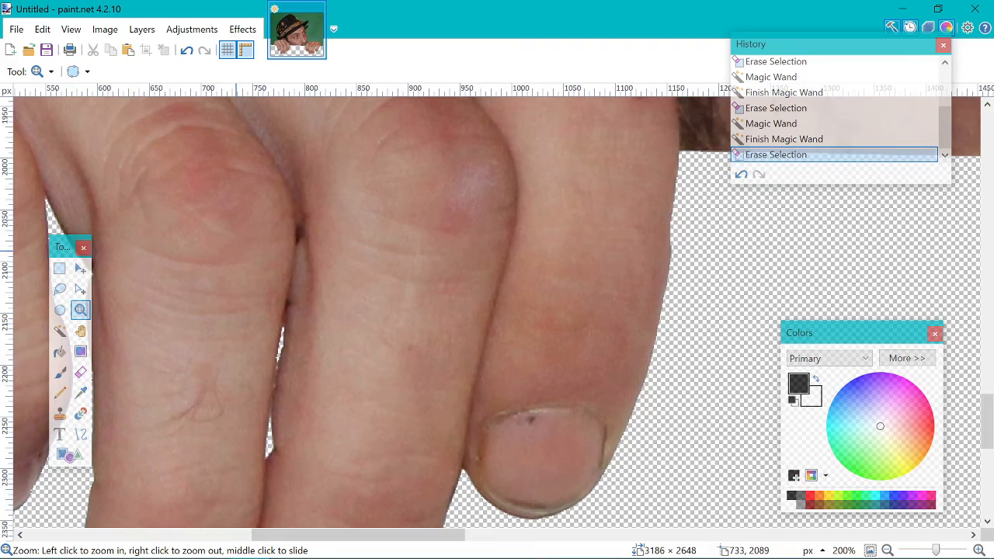
pyautogui.click(240, 258)
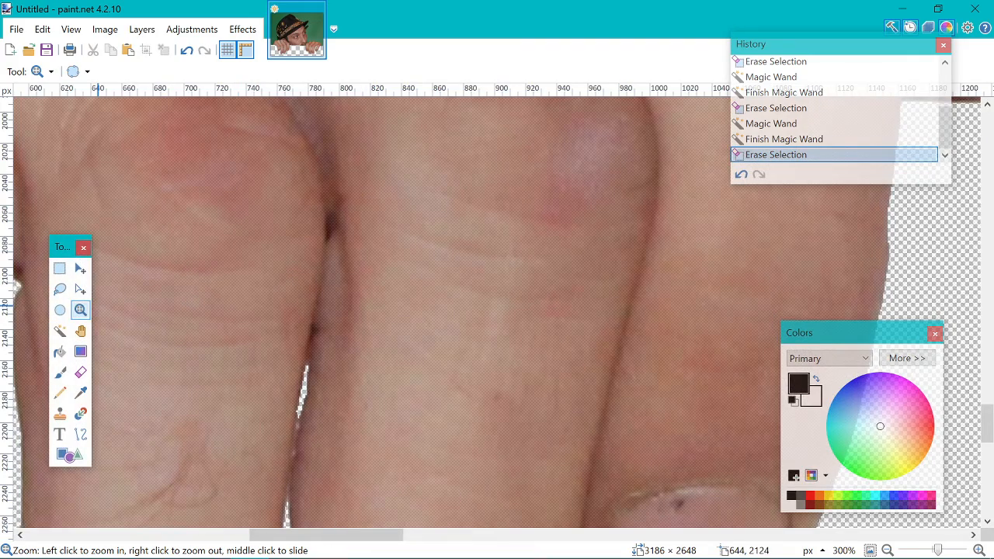
pyautogui.click(346, 269)
pyautogui.click(347, 270)
pyautogui.scroll(-9, 347, 270)
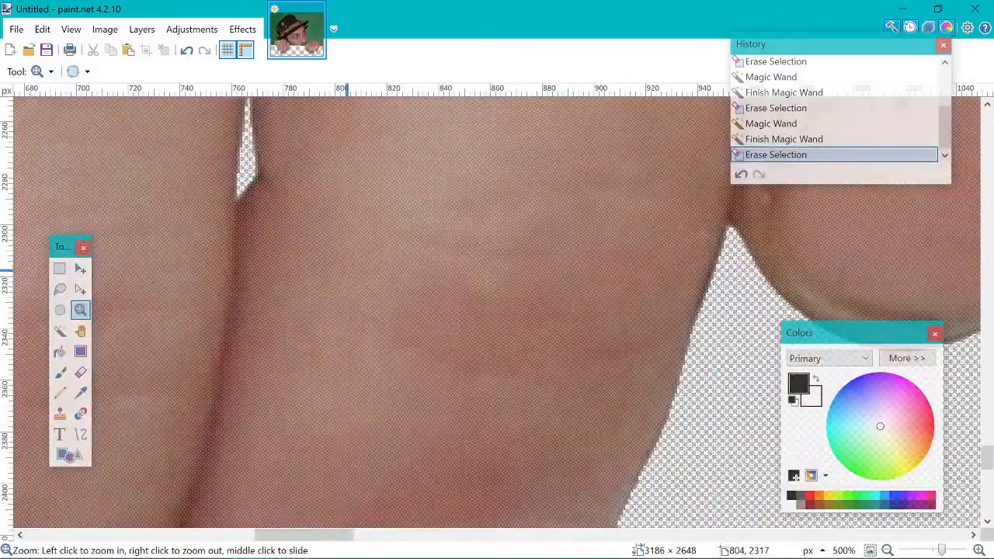
pyautogui.scroll(3, 346, 270)
pyautogui.scroll(4, 346, 269)
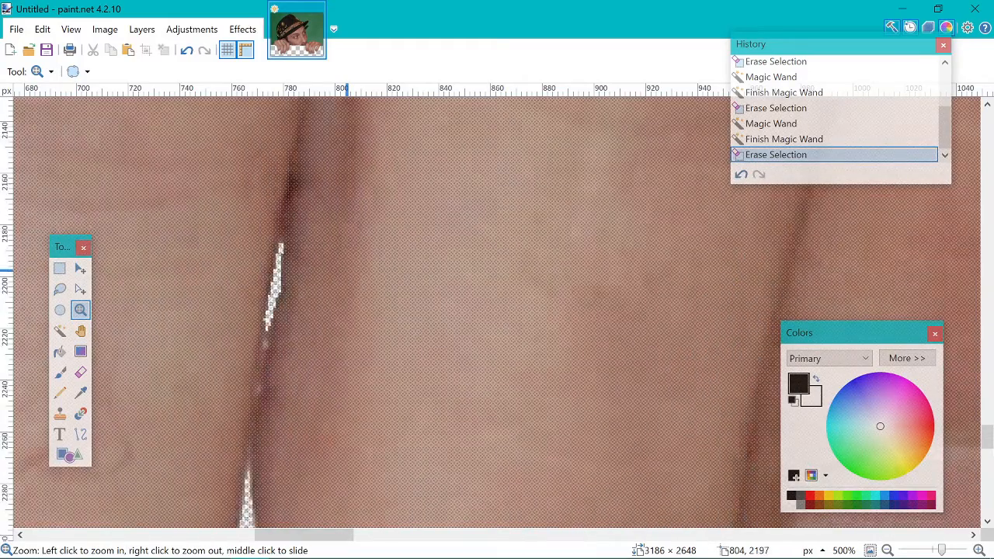
pyautogui.click(70, 29)
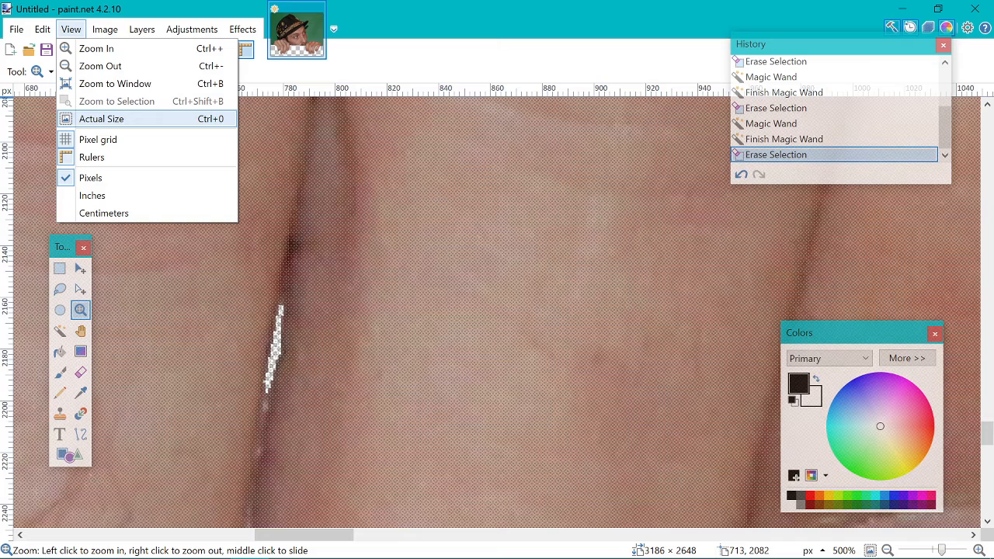
pyautogui.click(115, 84)
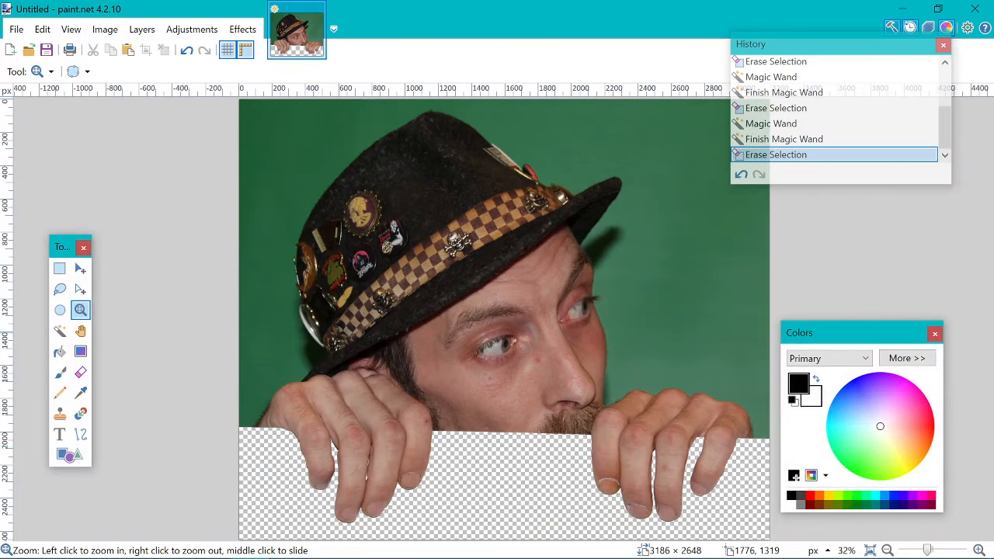
# Select the green background around the head with the Magic Wand at 32% tolerance and erase it
pyautogui.click(59, 330)
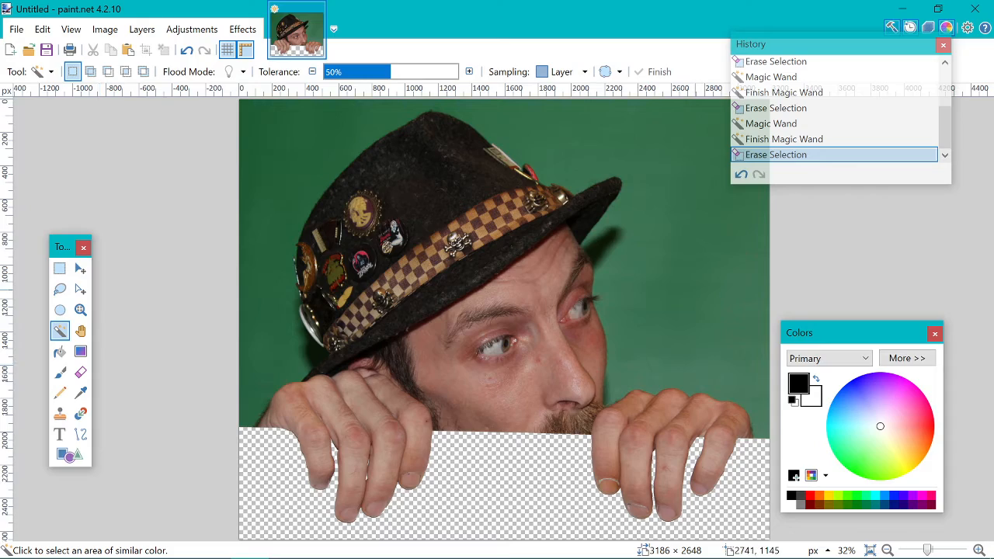
pyautogui.click(695, 290)
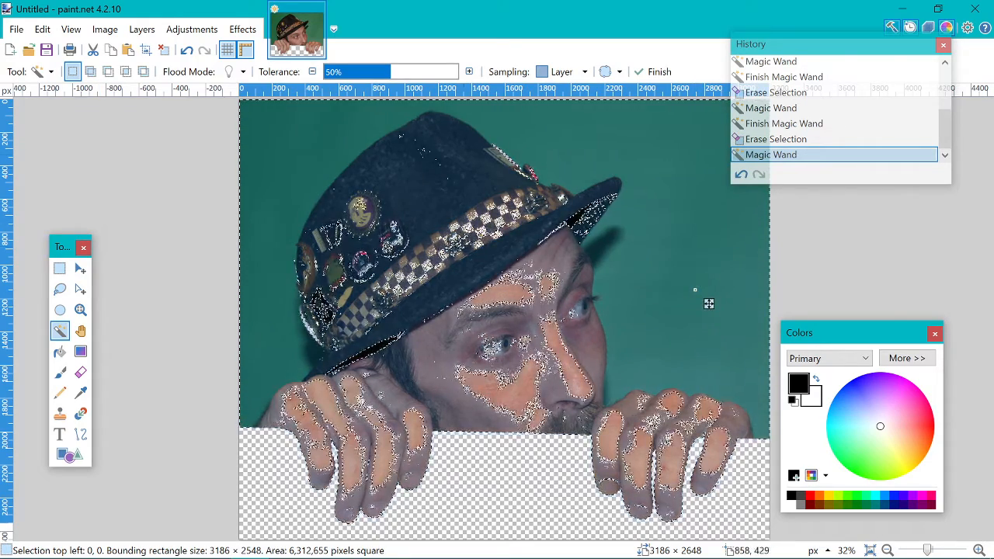
pyautogui.moveTo(390, 71); pyautogui.dragTo(367, 71)
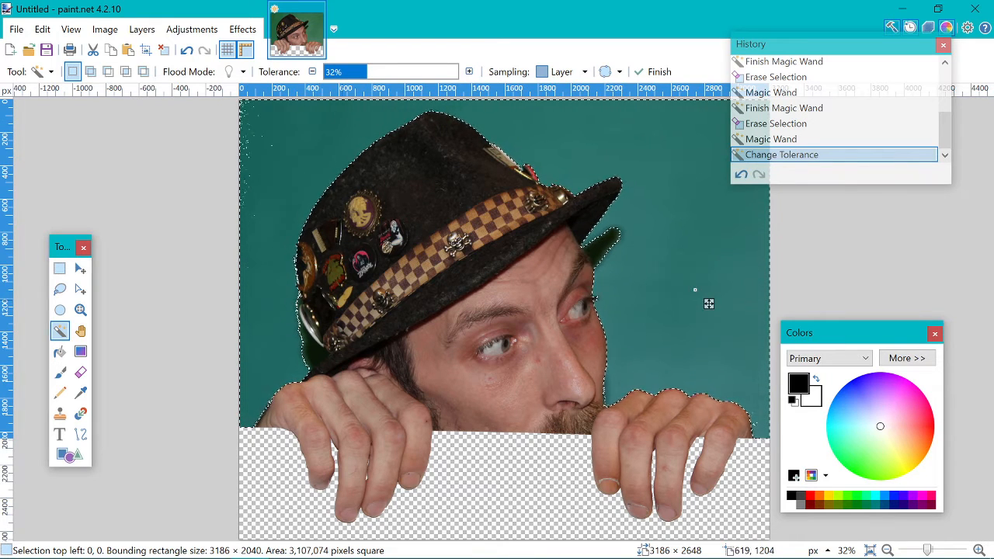
pyautogui.press('Delete')
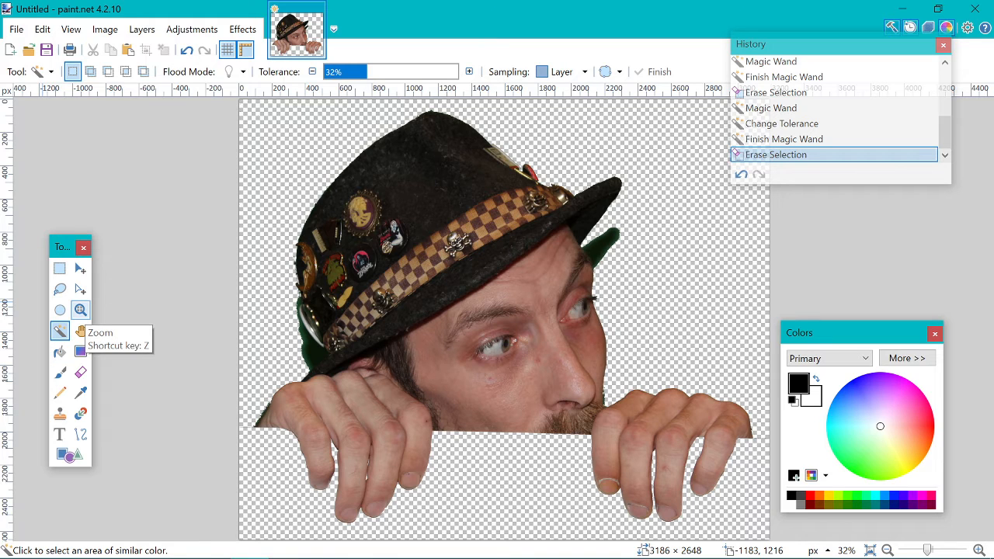
# Erase a thin line along the wrist edge of the picture's left-side hand to separate the green fringe from the skin
pyautogui.click(80, 310)
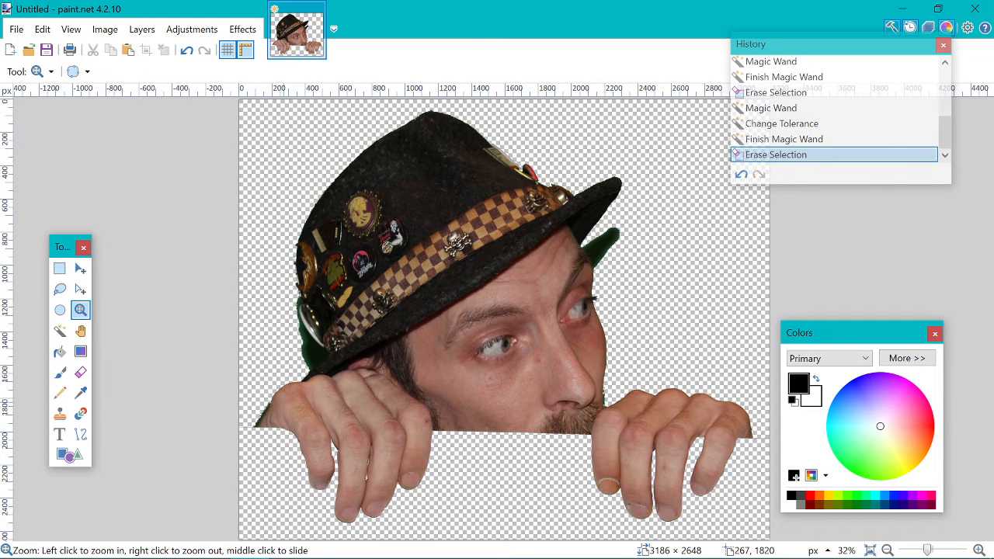
pyautogui.click(271, 419)
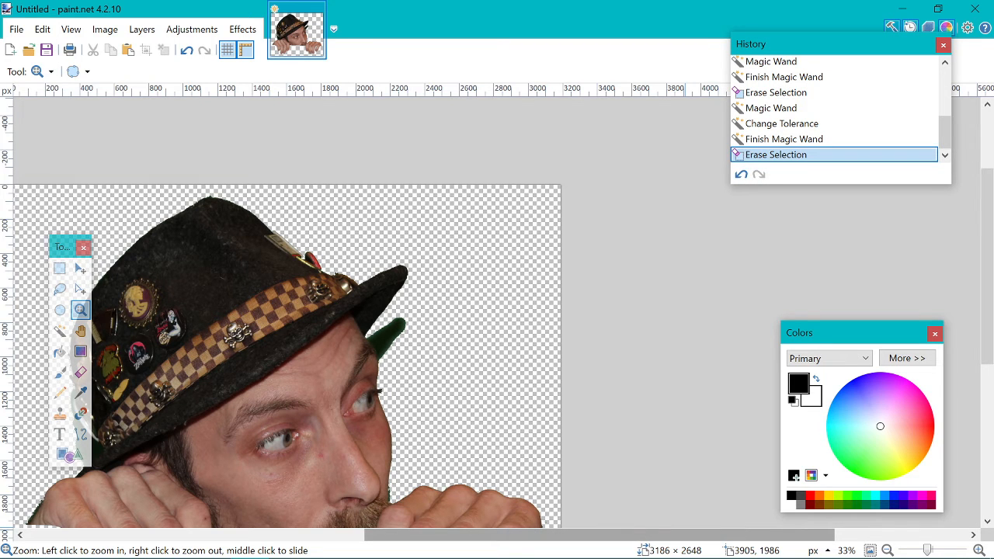
pyautogui.moveTo(685, 535); pyautogui.dragTo(428, 535)
pyautogui.scroll(-2, 614, 480)
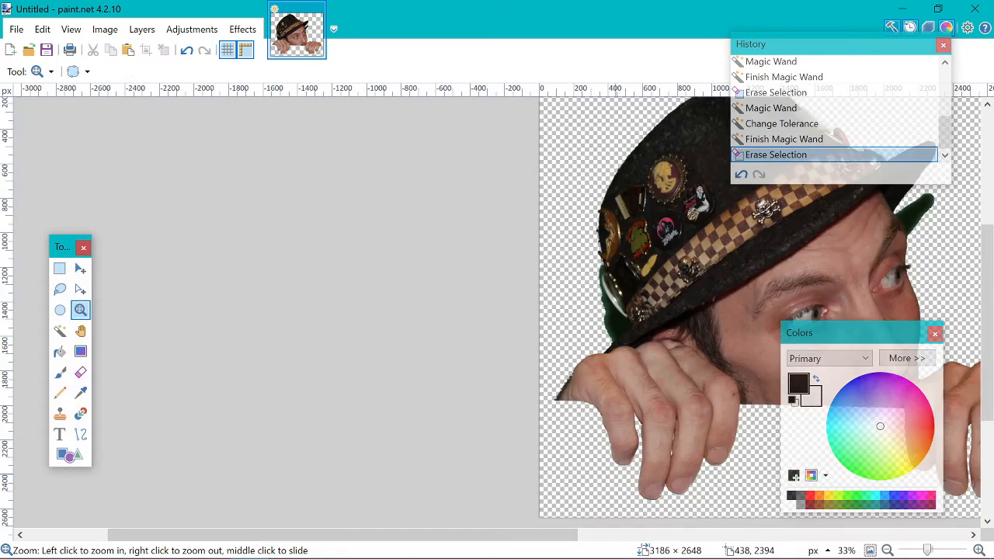
pyautogui.scroll(5, 596, 404)
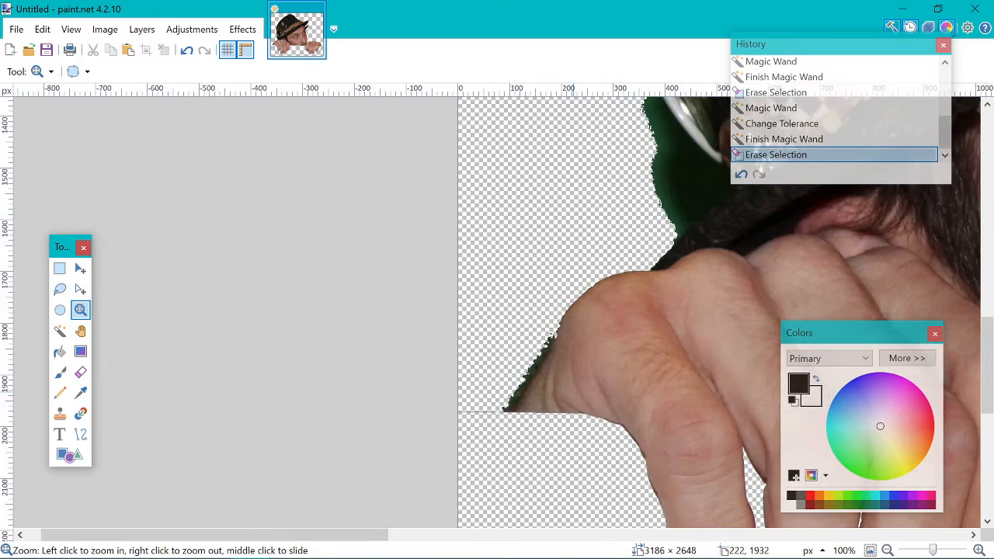
pyautogui.scroll(1, 552, 387)
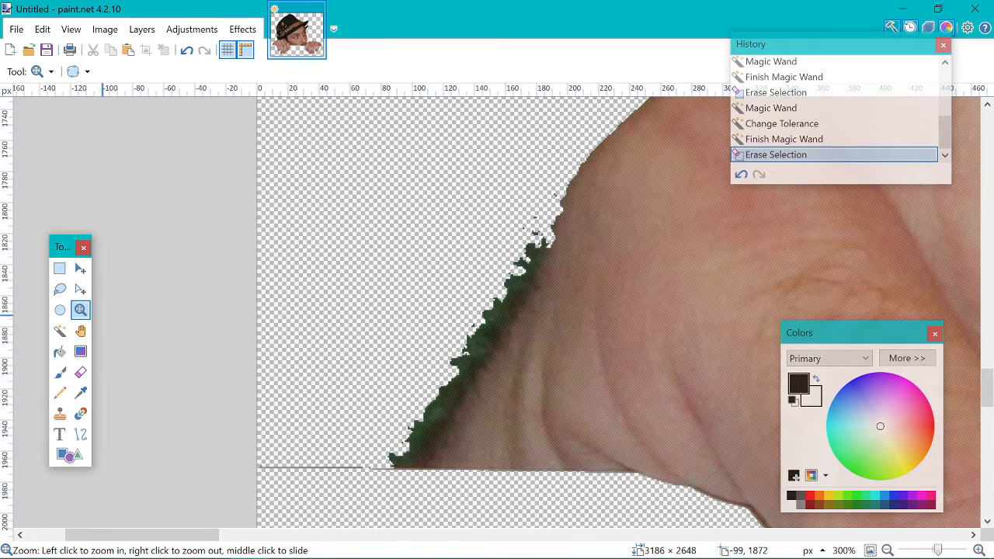
pyautogui.click(80, 372)
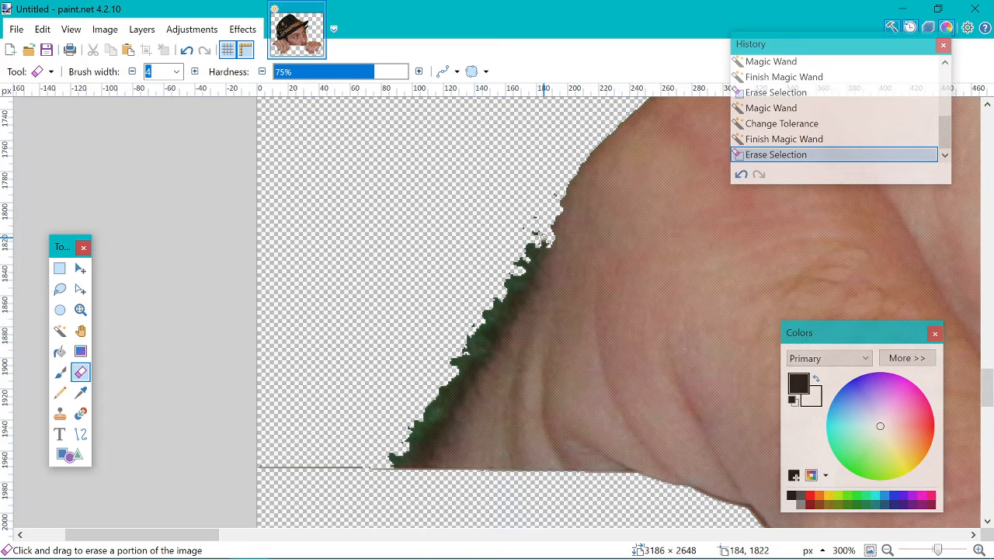
pyautogui.moveTo(540, 241)
pyautogui.mouseDown()
pyautogui.moveTo(520, 295)
pyautogui.moveTo(423, 438)
pyautogui.moveTo(388, 469)
pyautogui.moveTo(354, 470)
pyautogui.mouseUp()
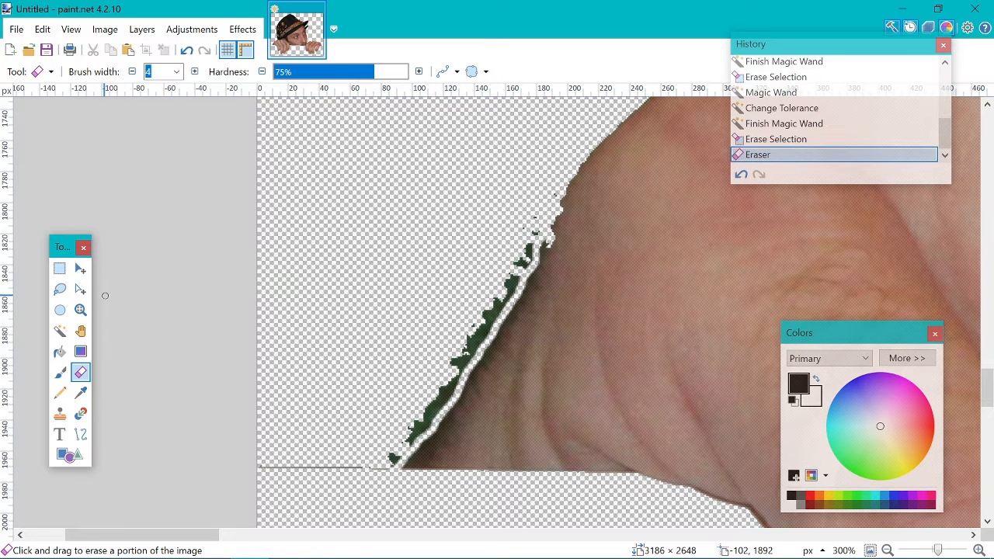
# Lasso the green fringe left outside the wrist of the picture's left-side hand and erase it
pyautogui.click(60, 289)
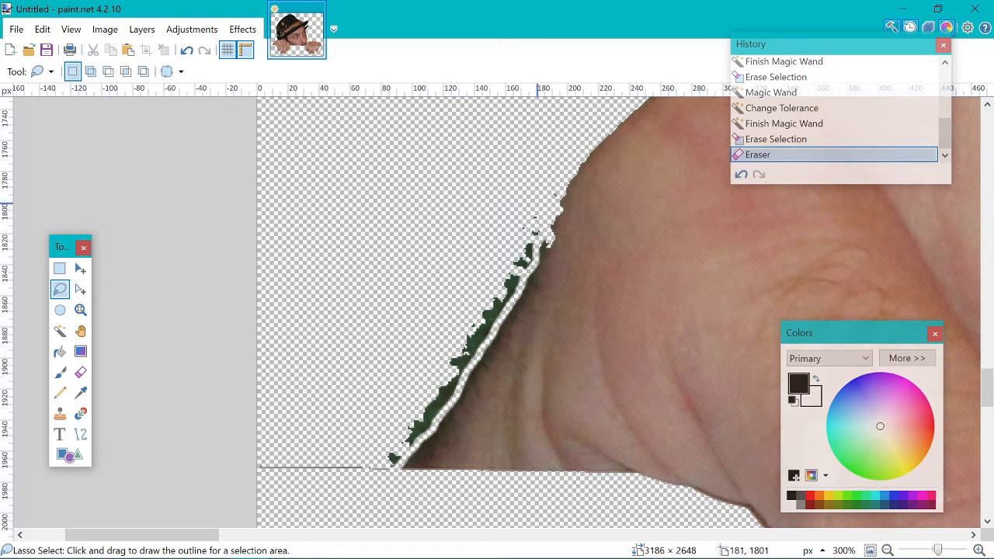
pyautogui.moveTo(528, 188)
pyautogui.mouseDown()
pyautogui.moveTo(547, 233)
pyautogui.moveTo(537, 273)
pyautogui.moveTo(414, 463)
pyautogui.moveTo(394, 483)
pyautogui.moveTo(295, 505)
pyautogui.moveTo(258, 488)
pyautogui.moveTo(258, 325)
pyautogui.moveTo(456, 183)
pyautogui.mouseUp()
pyautogui.press('Delete')
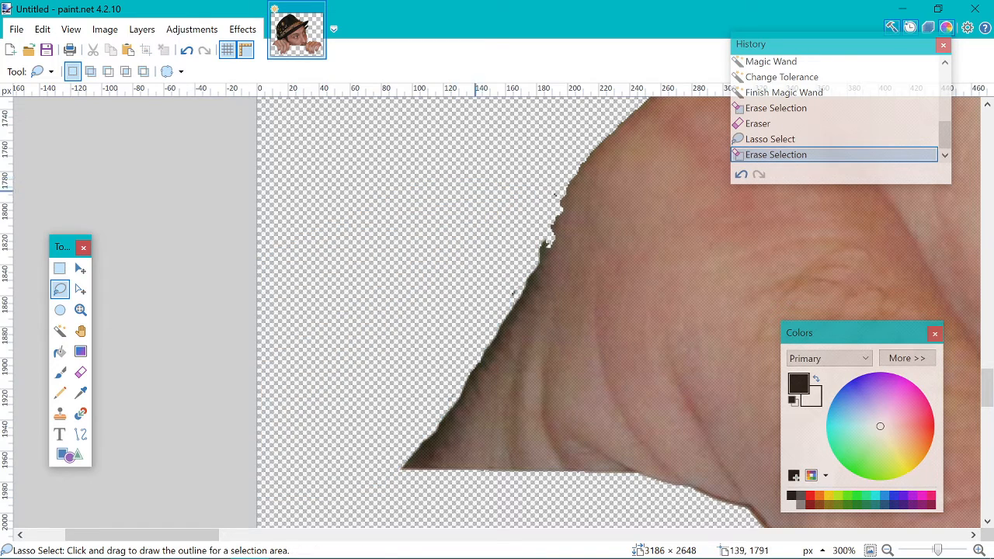
# Examine the green remnant behind the hat's lower back edge up close, then fit the whole picture in the window
pyautogui.scroll(8, 707, 357)
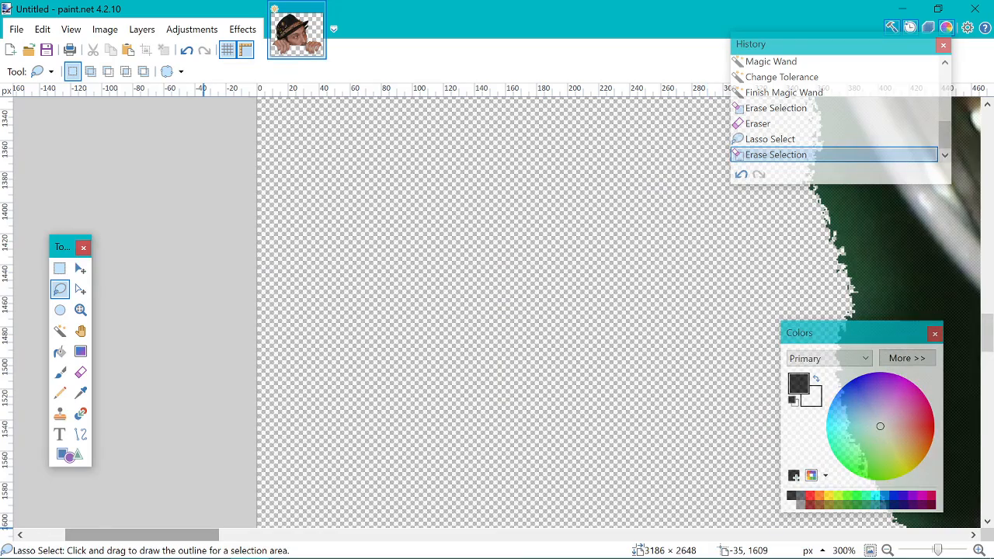
pyautogui.moveTo(205, 535); pyautogui.dragTo(287, 534)
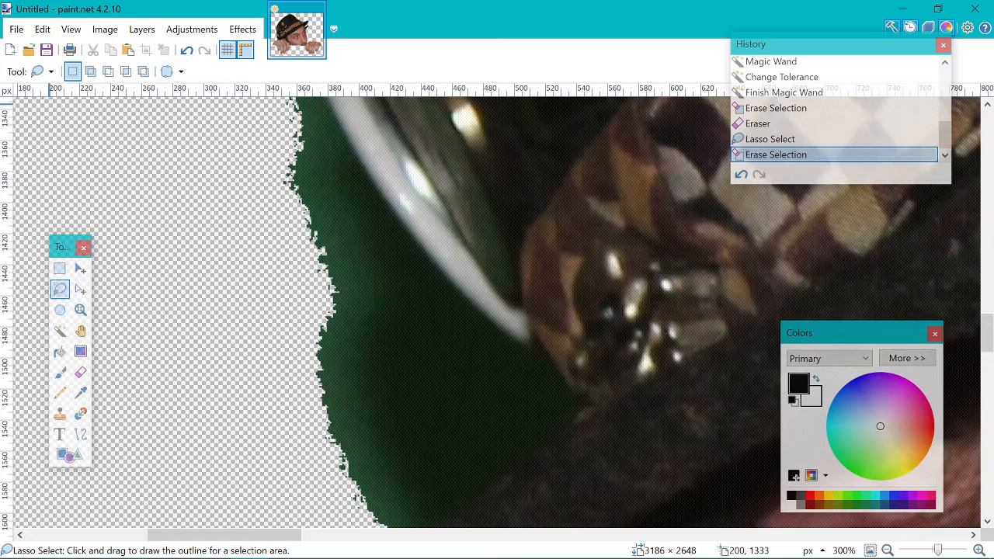
pyautogui.click(80, 310)
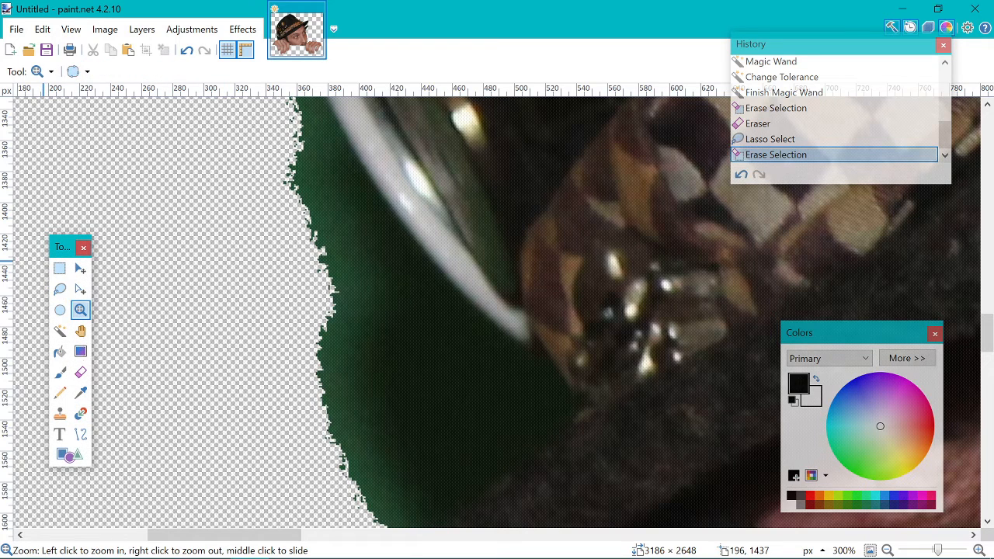
pyautogui.click(43, 70)
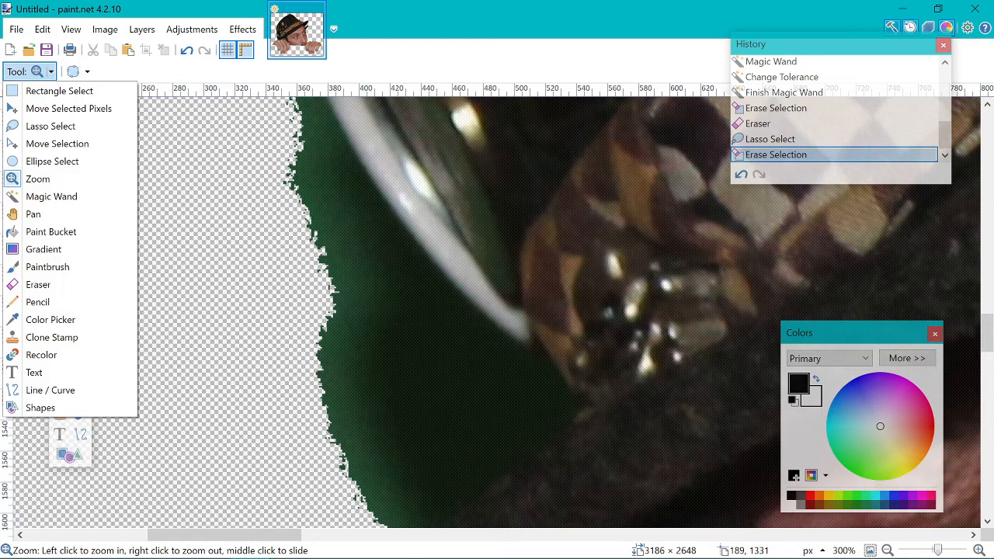
pyautogui.click(44, 71)
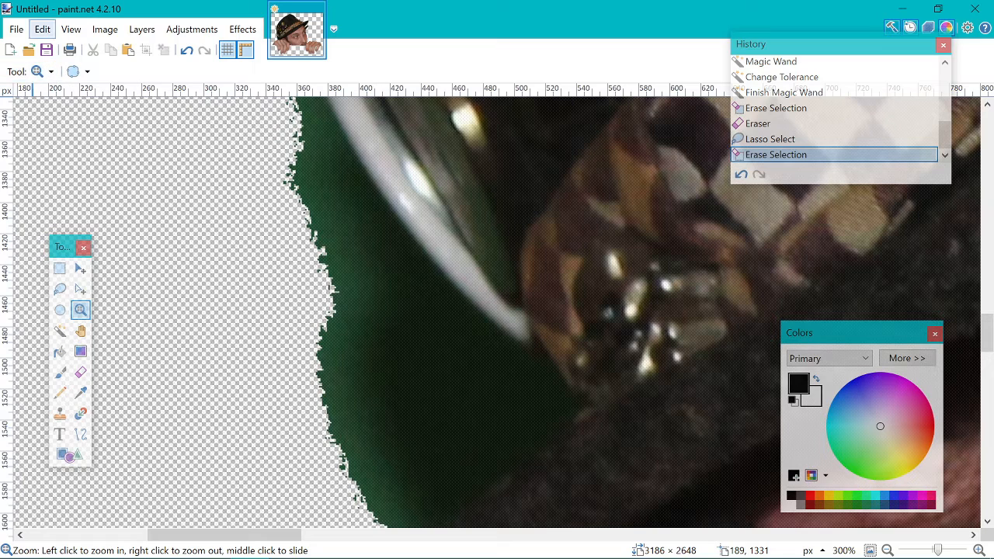
pyautogui.click(70, 29)
pyautogui.click(109, 83)
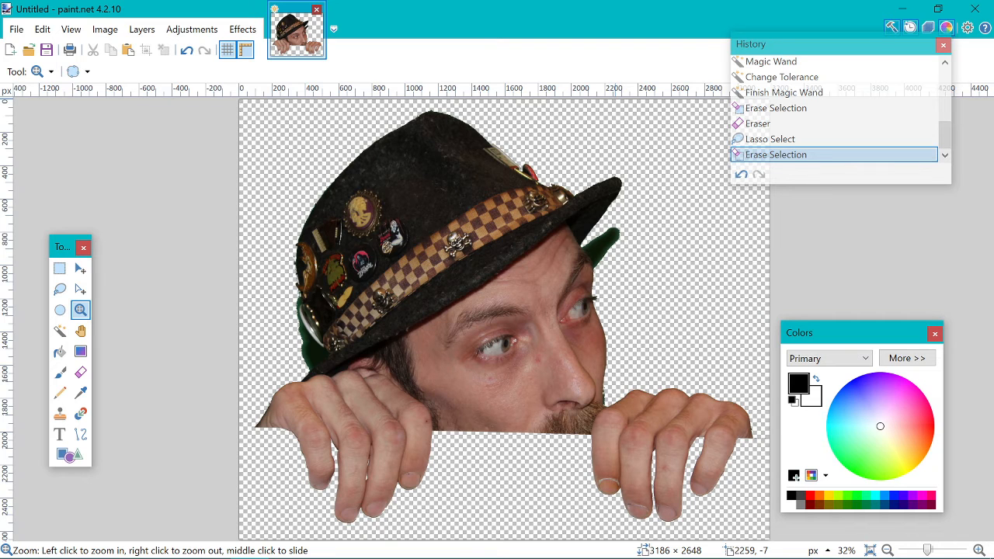
# Close the untitled cutout picture without saving it and minimize paint.net to reach the desktop
pyautogui.click(317, 9)
pyautogui.click(421, 393)
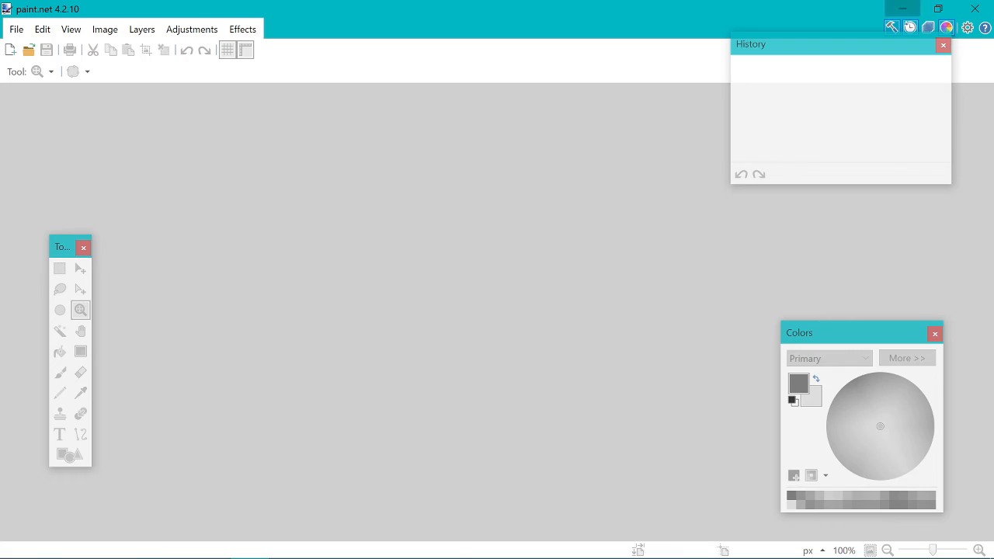
pyautogui.click(903, 9)
pyautogui.click(789, 64)
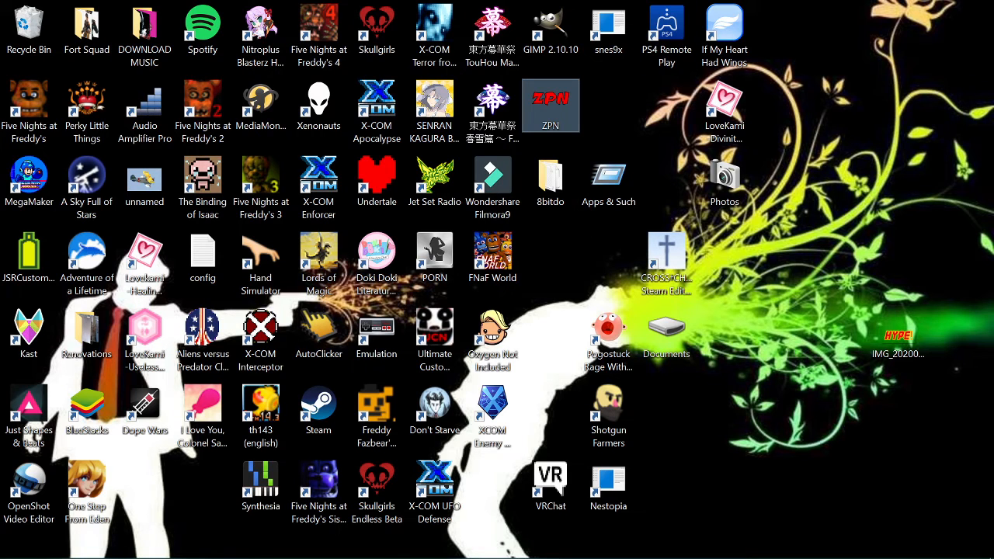
# Move the unnamed picture file above IMG_20200505_194737_e on the desktop, and view the latter briefly in Photos
pyautogui.moveTo(145, 180); pyautogui.dragTo(893, 271)
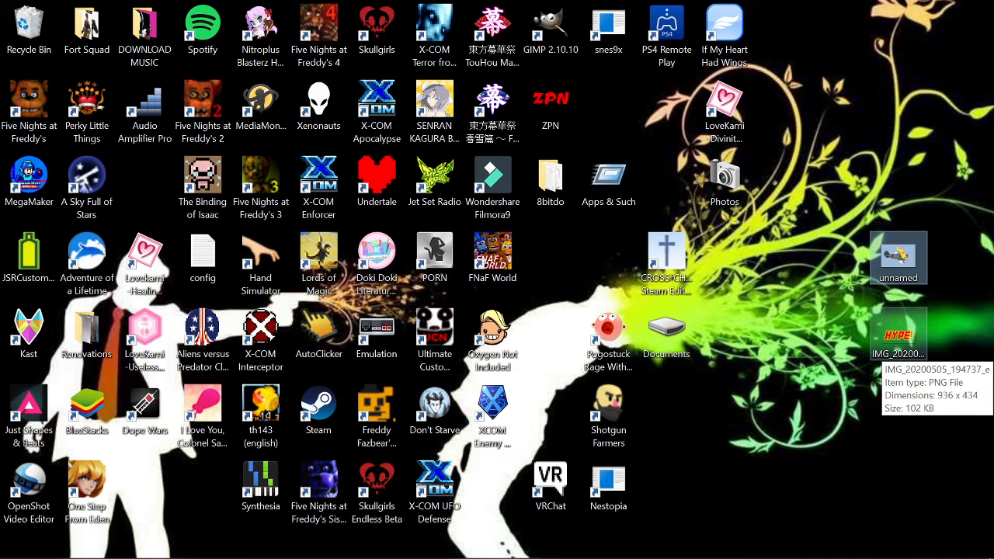
pyautogui.doubleClick(899, 339)
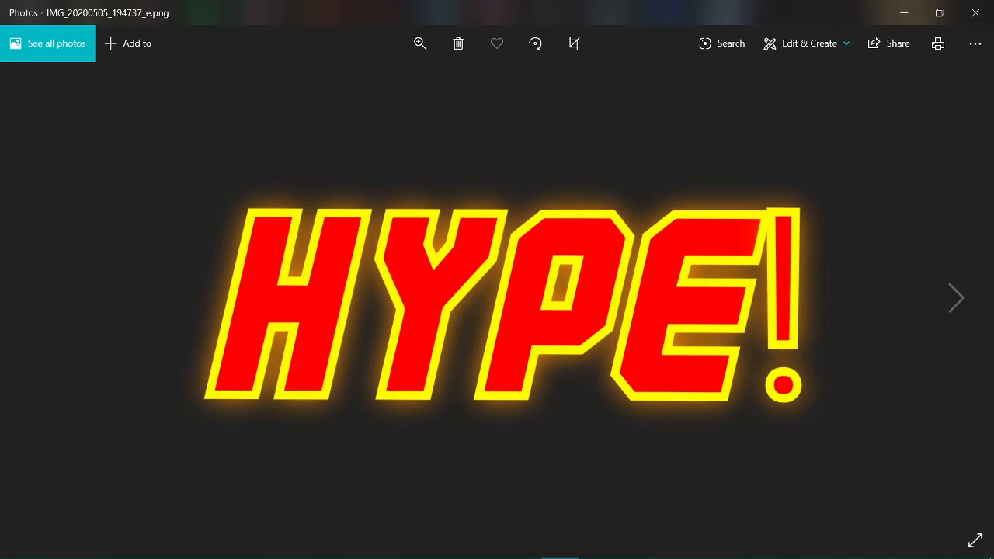
pyautogui.click(976, 13)
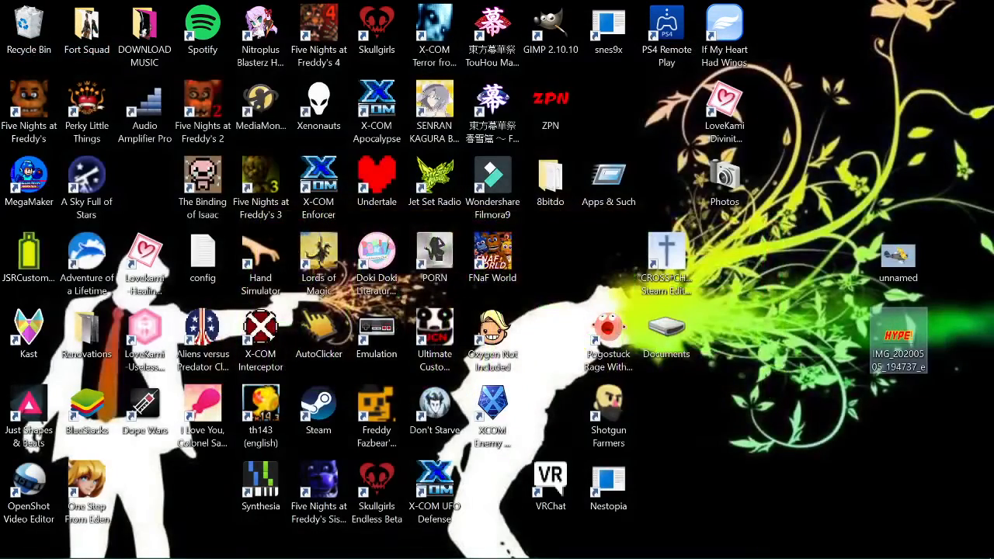
# Open the unnamed airplane picture from the desktop in Photos and copy it to the clipboard
pyautogui.doubleClick(899, 256)
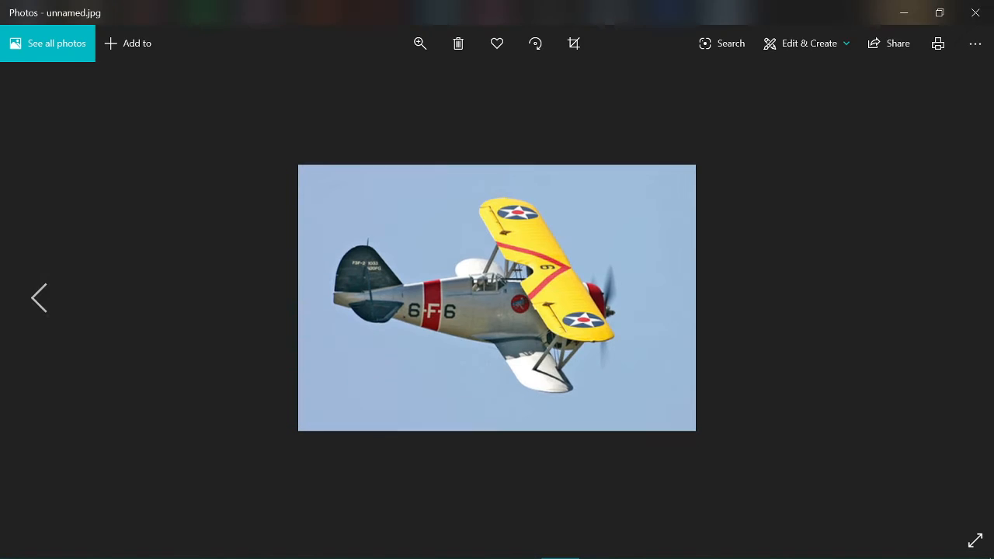
pyautogui.rightClick(486, 227)
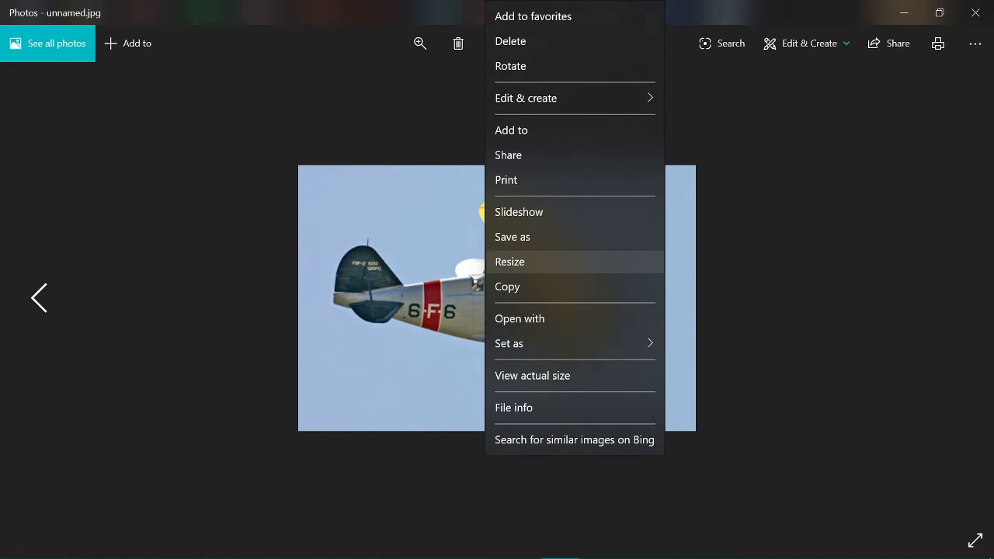
pyautogui.click(529, 287)
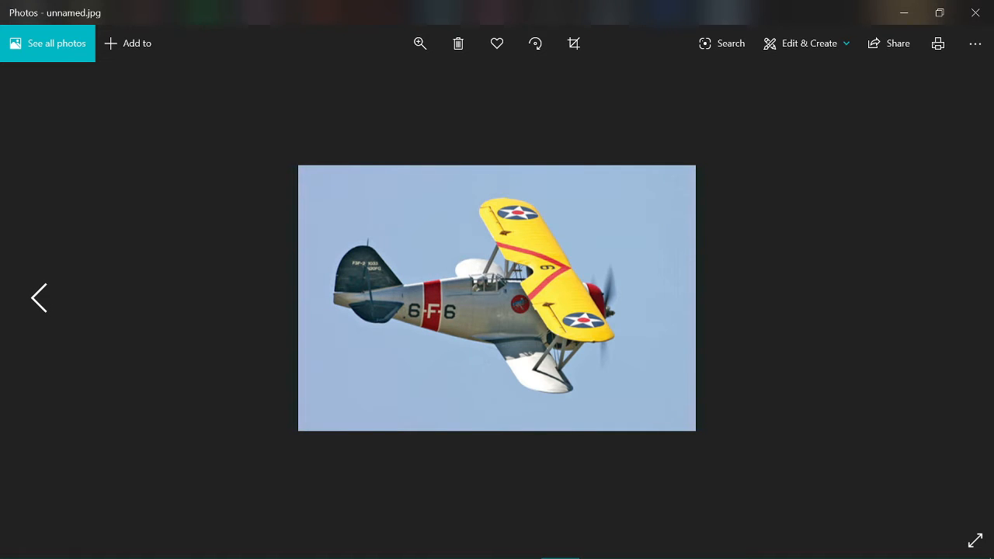
# Switch to paint.net, create a new 512 × 343 pixel image and paste the copied airplane picture into it
pyautogui.click(248, 544)
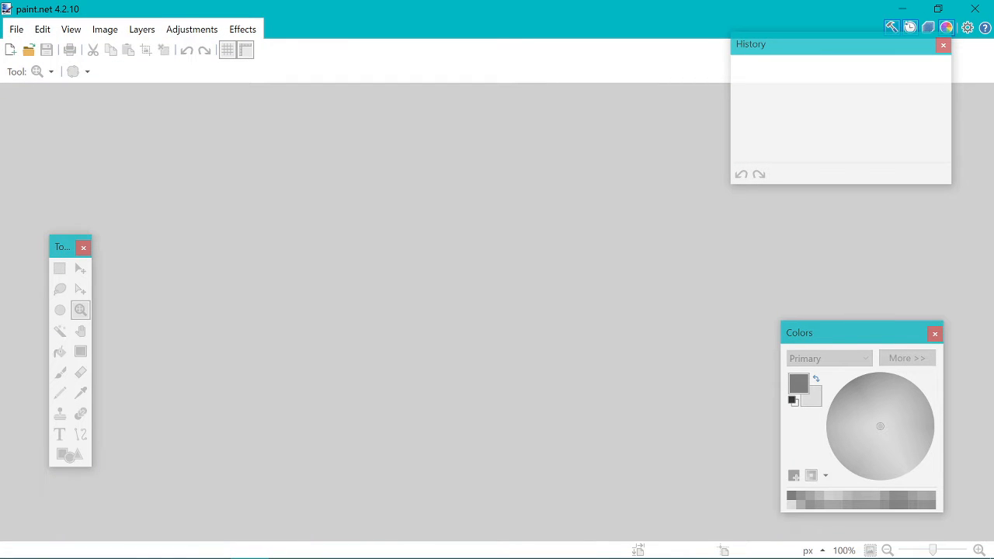
pyautogui.click(16, 28)
pyautogui.click(40, 47)
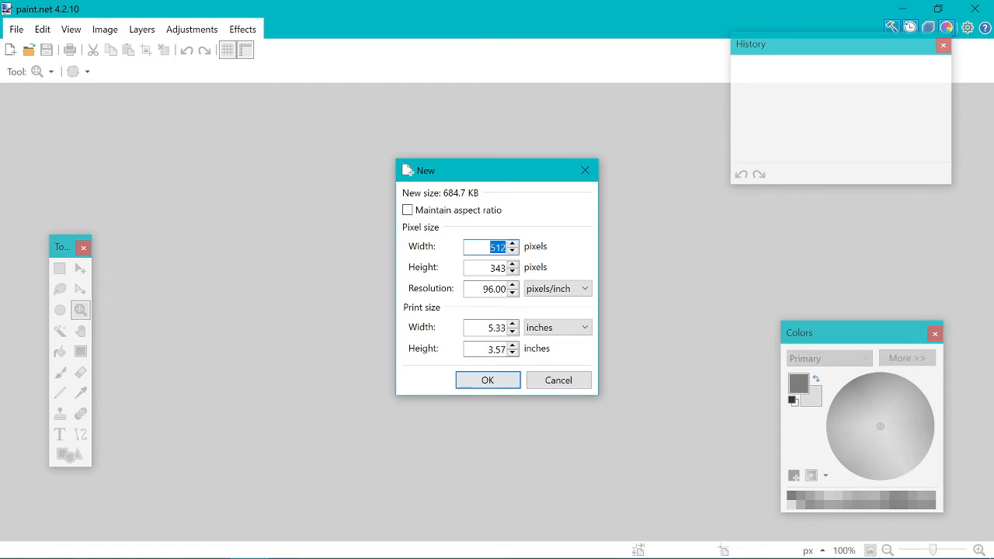
pyautogui.press('Return')
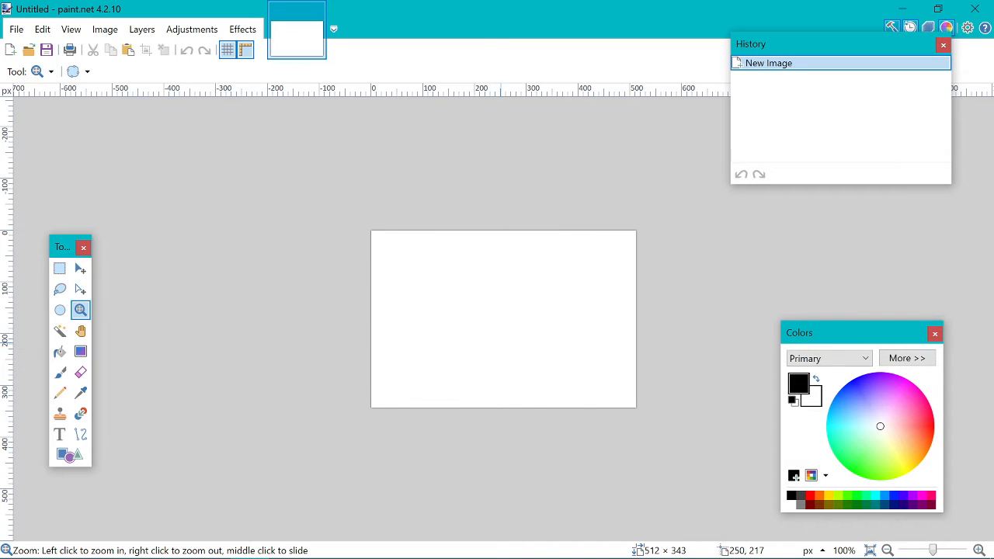
pyautogui.hotkey('ctrl', 'v')
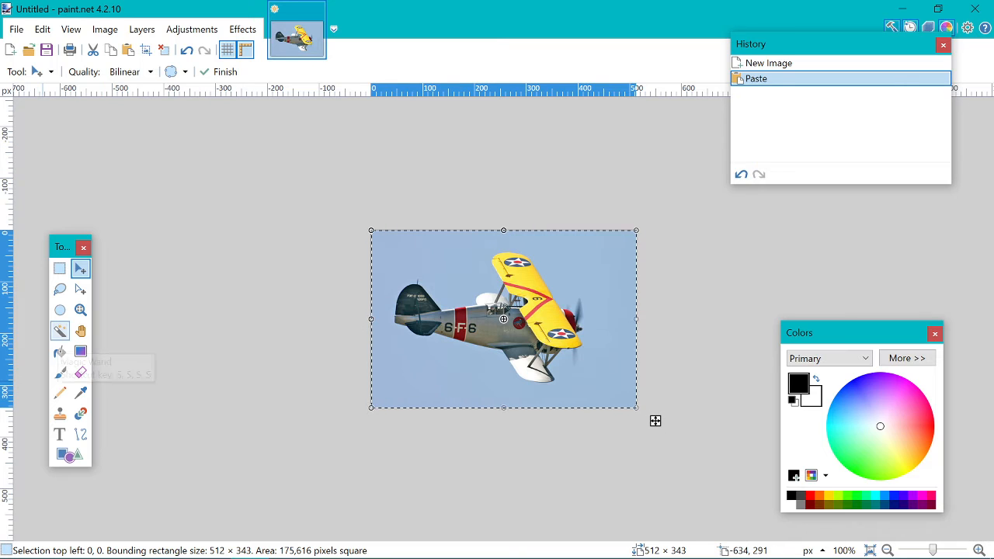
# Select the blue sky surrounding the airplane with the Magic Wand and erase it
pyautogui.click(60, 331)
pyautogui.click(456, 267)
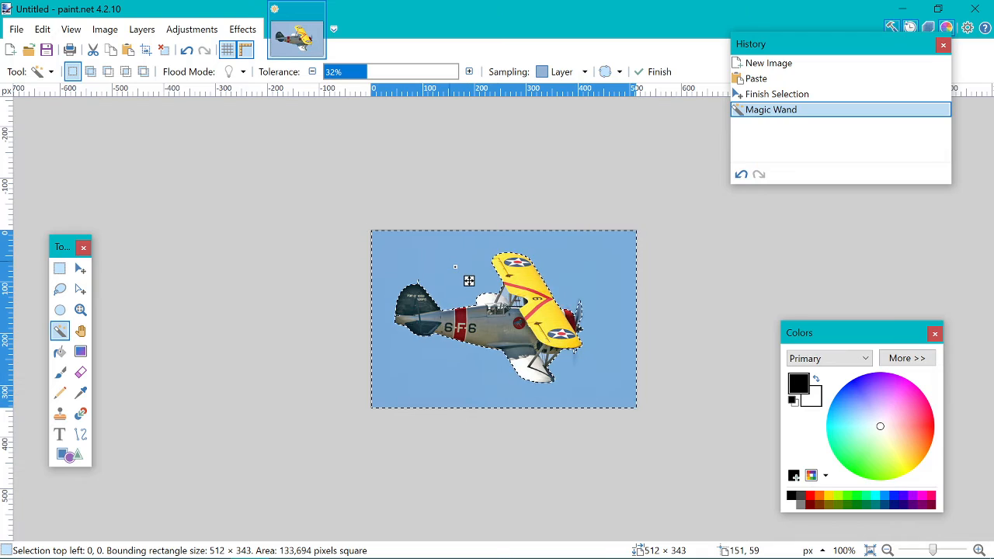
pyautogui.press('Delete')
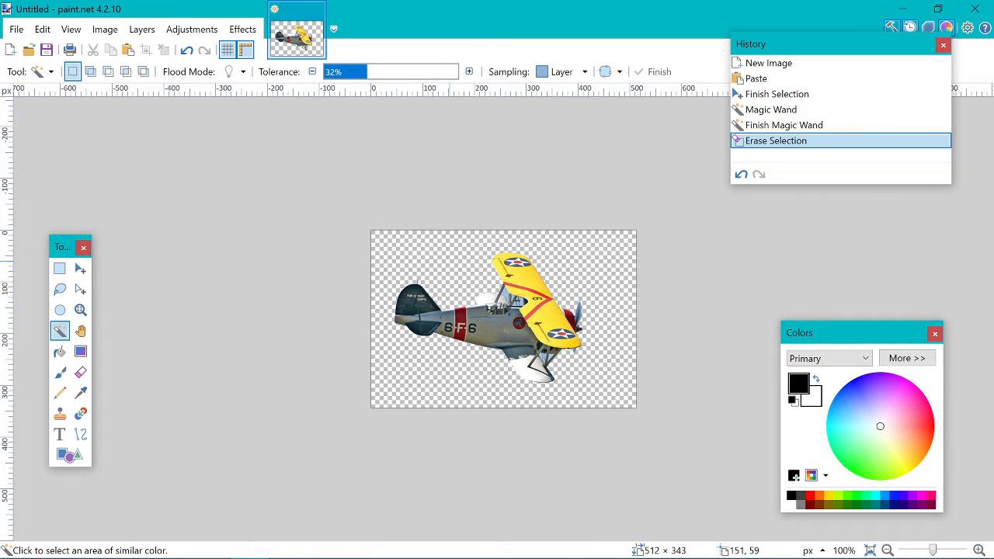
# Using the Magic Wand at 20% tolerance, erase the sky patch between the cockpit strut and yellow wing, plus the one beside the wing's notch
pyautogui.click(80, 310)
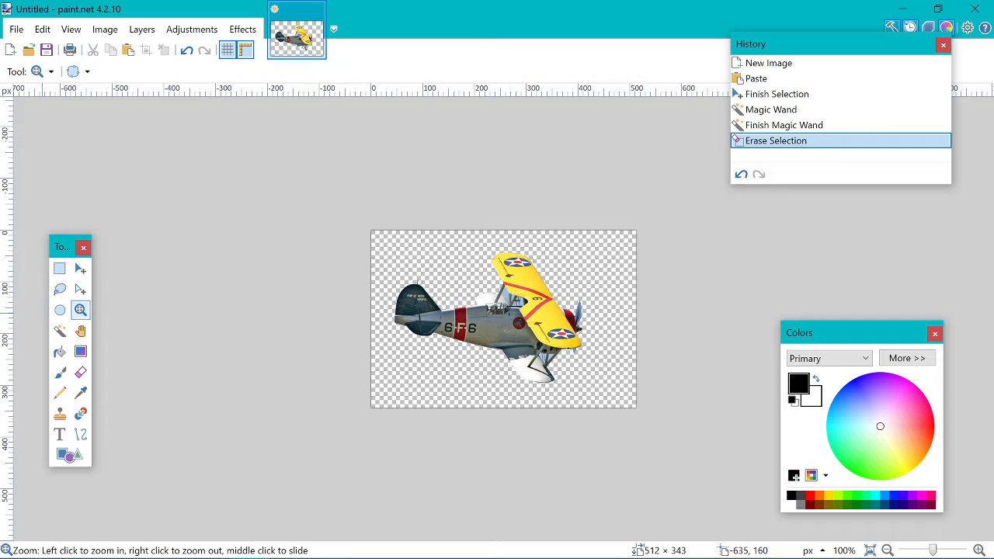
pyautogui.click(499, 301)
pyautogui.click(506, 311)
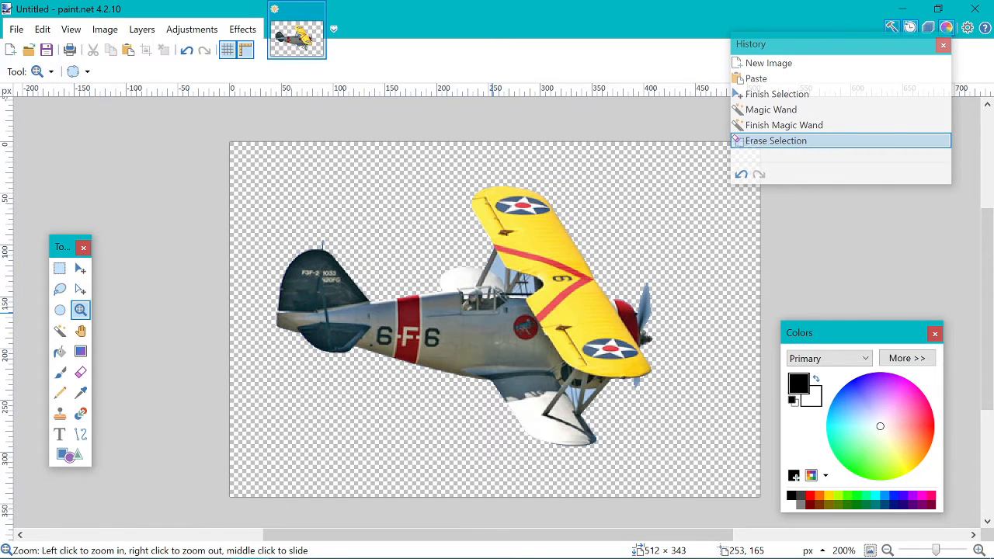
pyautogui.click(499, 313)
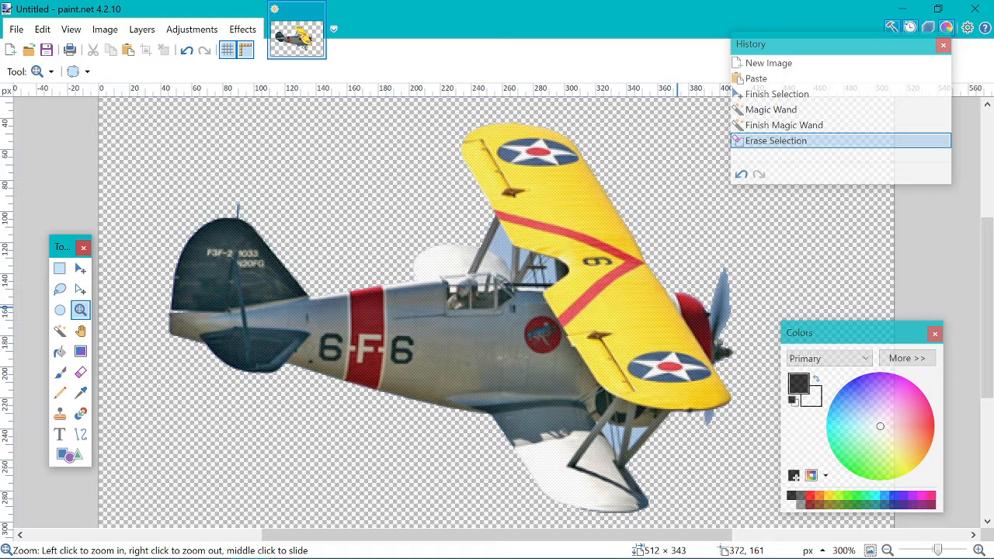
pyautogui.click(60, 331)
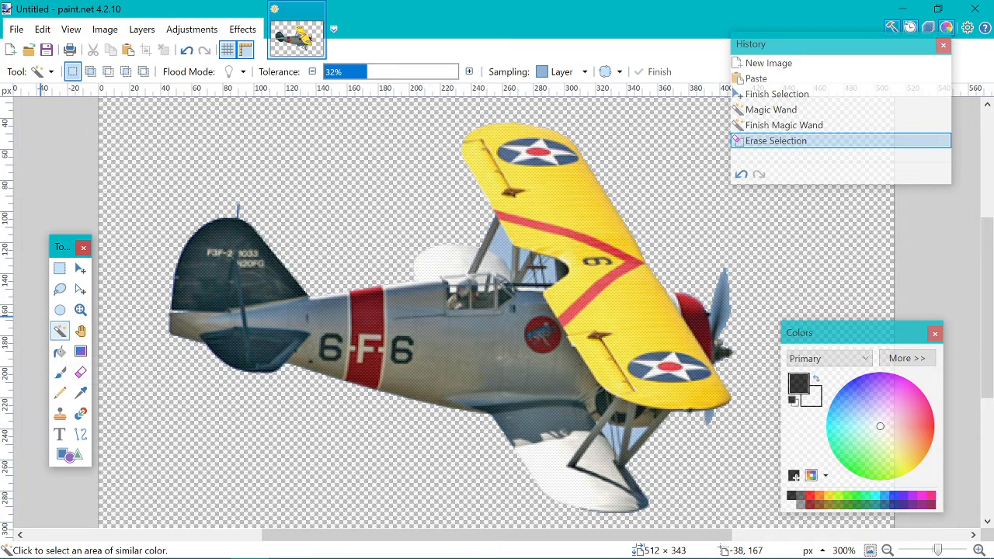
pyautogui.click(513, 256)
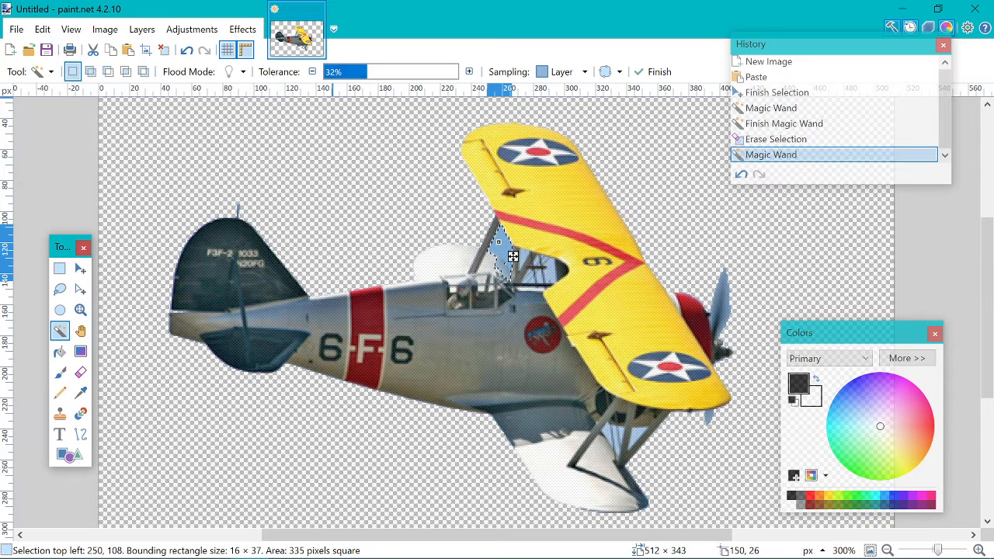
pyautogui.moveTo(367, 71)
pyautogui.mouseDown()
pyautogui.moveTo(333, 72)
pyautogui.moveTo(412, 71)
pyautogui.moveTo(355, 72)
pyautogui.mouseUp()
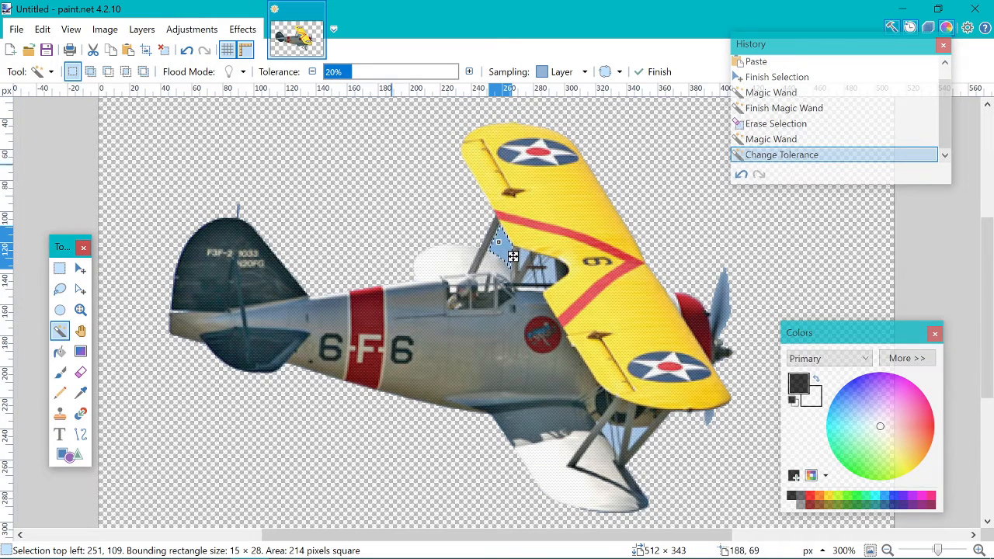
pyautogui.press('Delete')
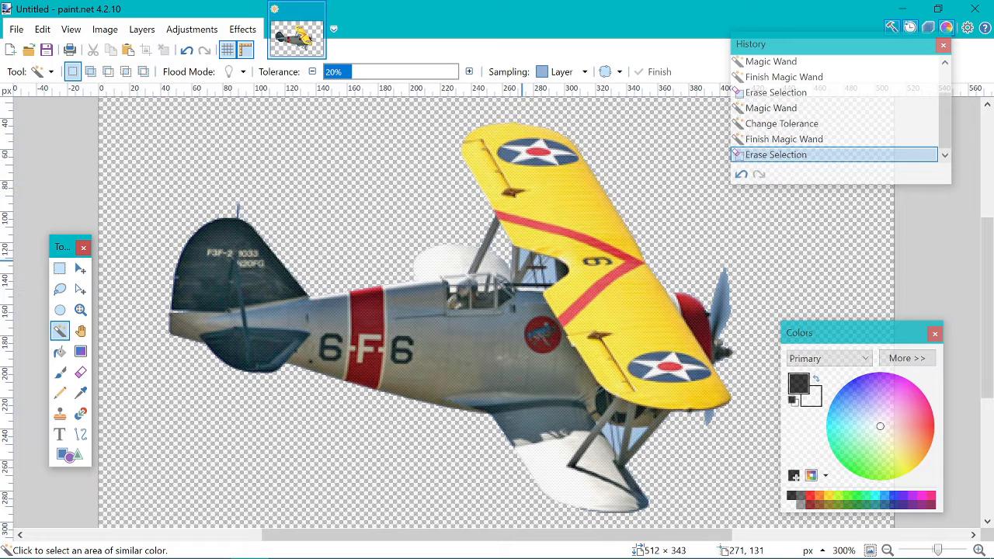
pyautogui.click(555, 277)
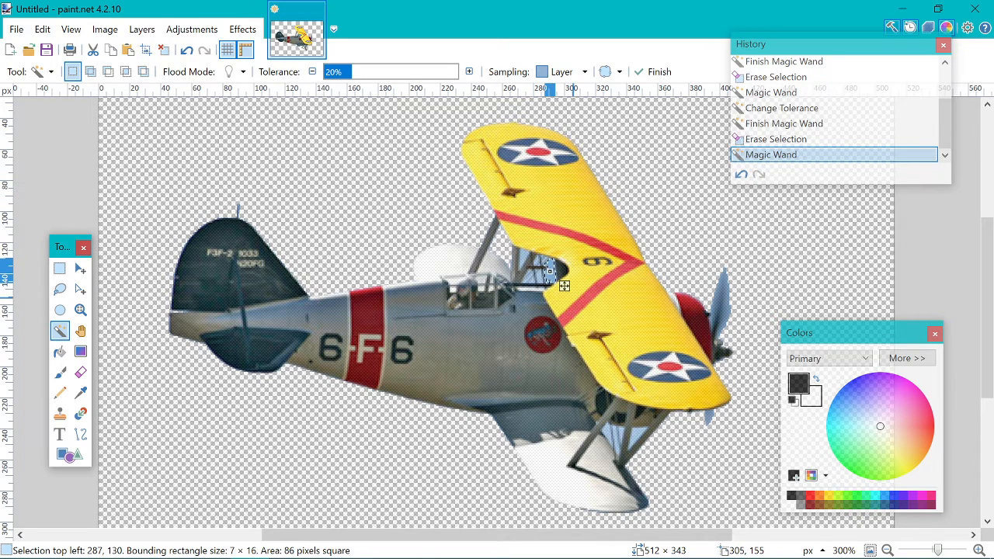
pyautogui.press('Delete')
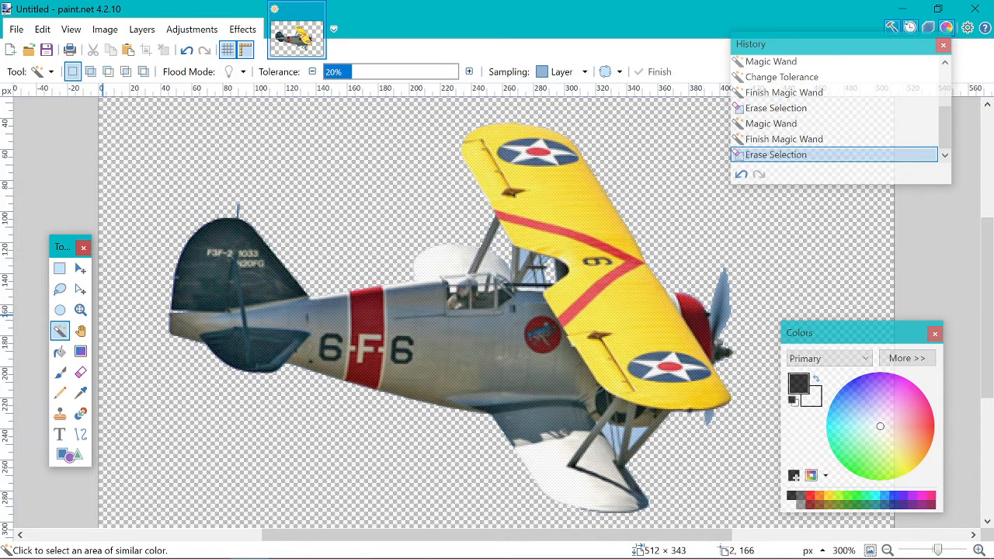
# Select the narrow triangular sky patch between the struts ahead of the cockpit with the Magic Wand at 30% tolerance and erase it
pyautogui.click(80, 310)
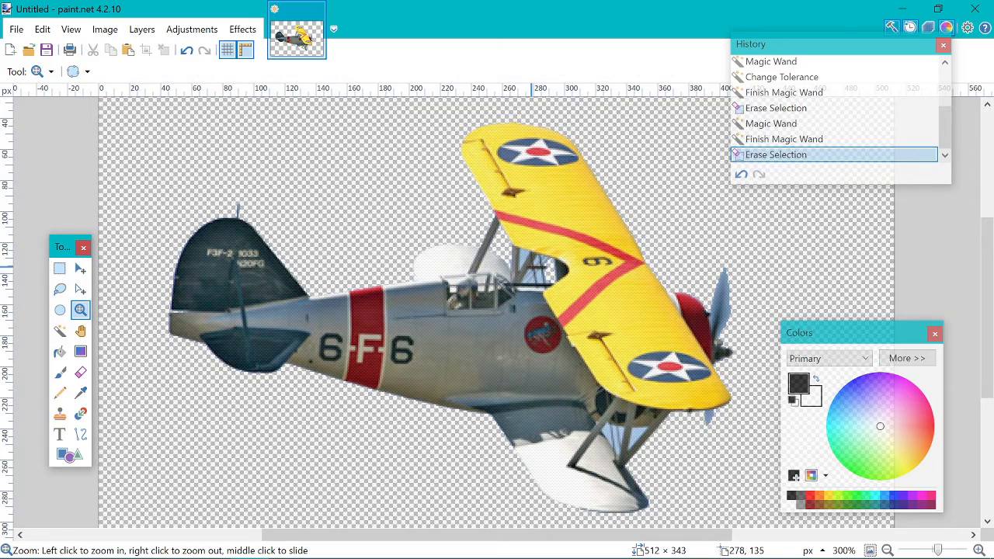
pyautogui.click(526, 268)
pyautogui.click(532, 268)
pyautogui.click(532, 268)
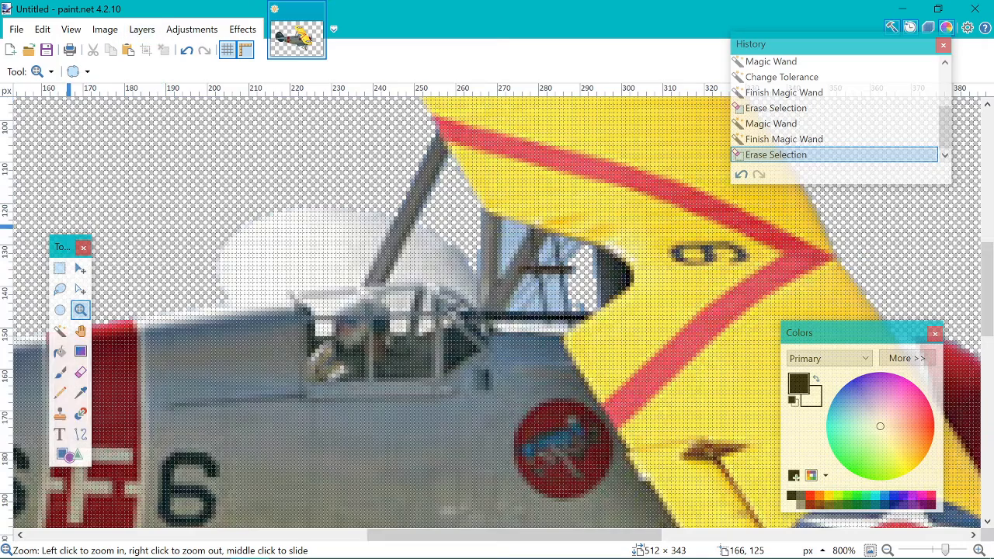
pyautogui.click(60, 331)
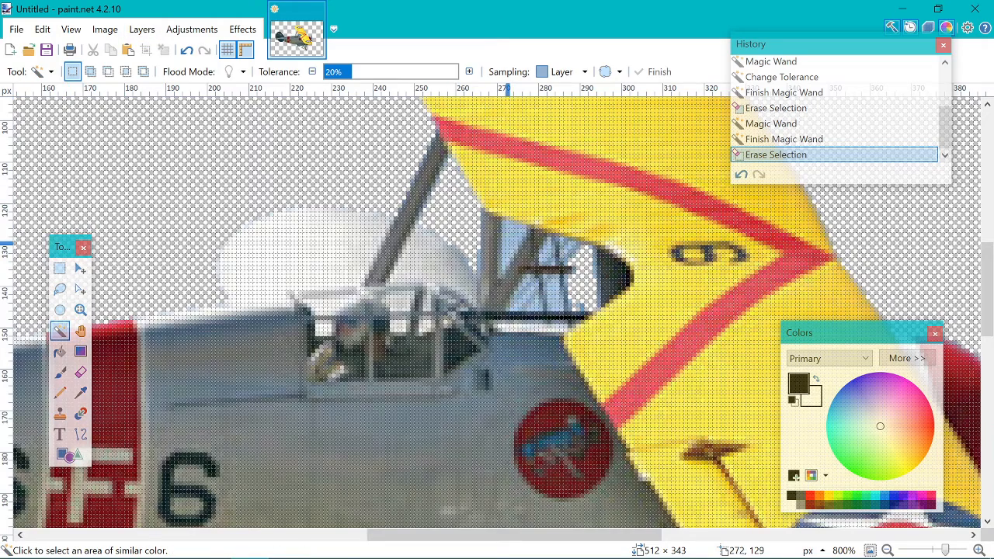
pyautogui.click(506, 237)
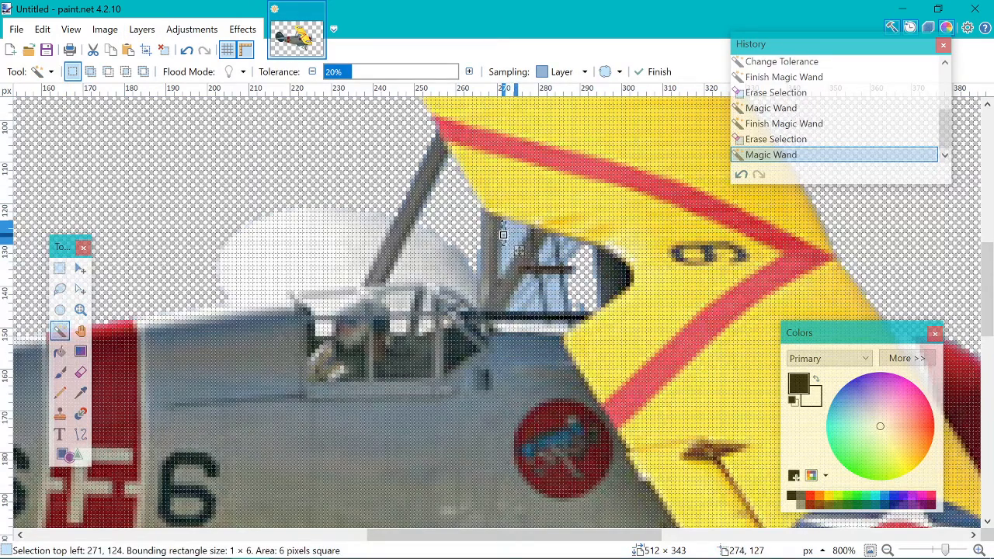
pyautogui.click(511, 234)
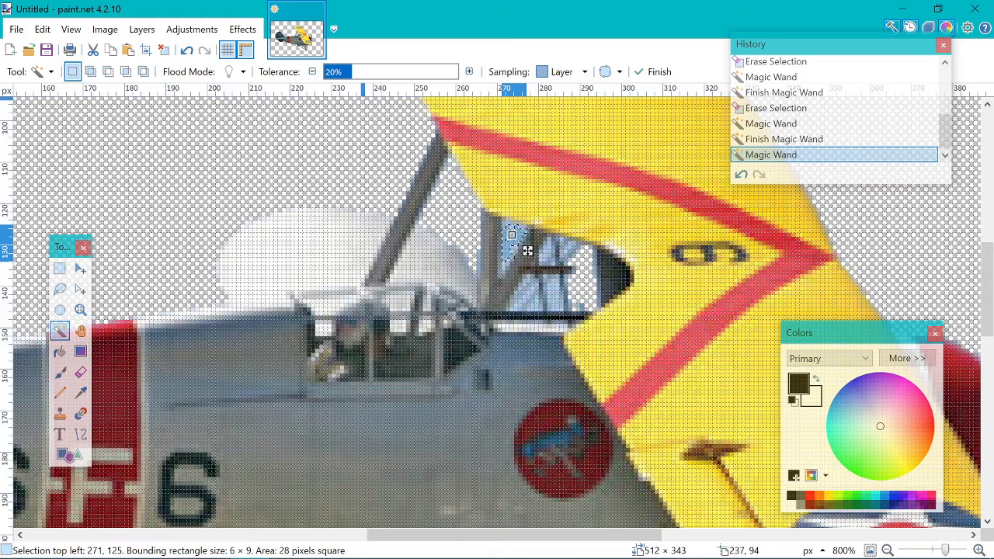
pyautogui.click(356, 72)
pyautogui.moveTo(357, 72); pyautogui.dragTo(365, 71)
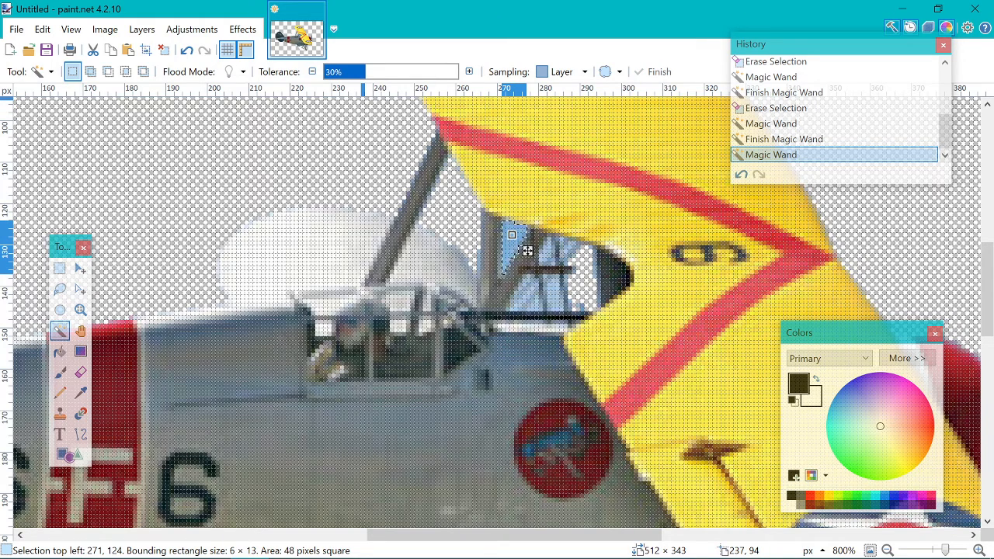
pyautogui.press('Delete')
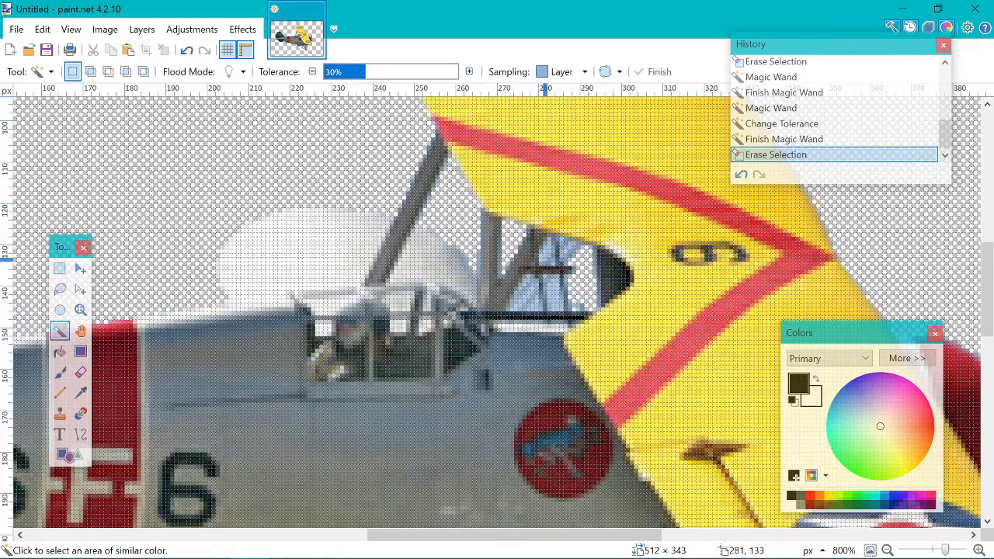
# Erase the sky patch just above the dark crossbar under the wing and the one between the thin vertical struts below it
pyautogui.click(546, 261)
pyautogui.press('Delete')
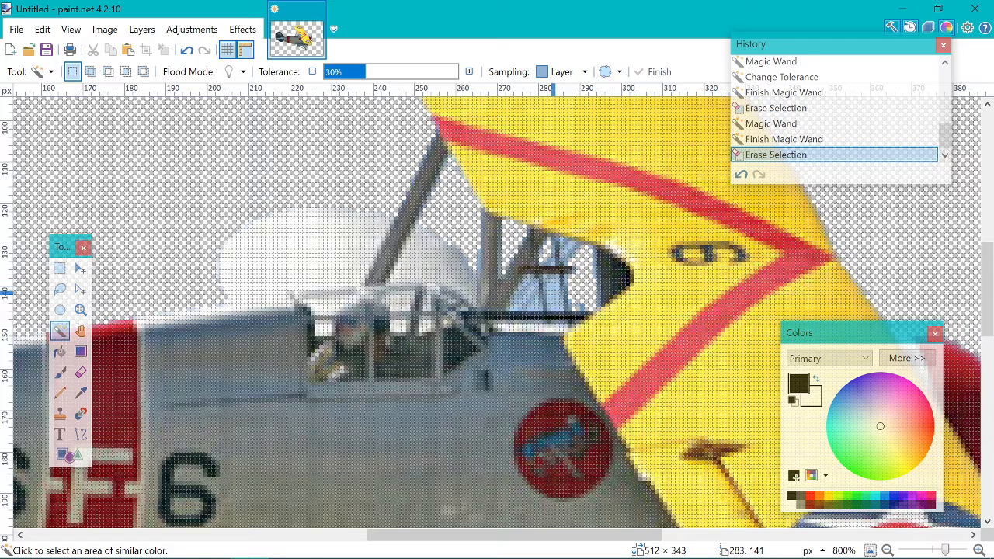
pyautogui.click(552, 293)
pyautogui.press('Delete')
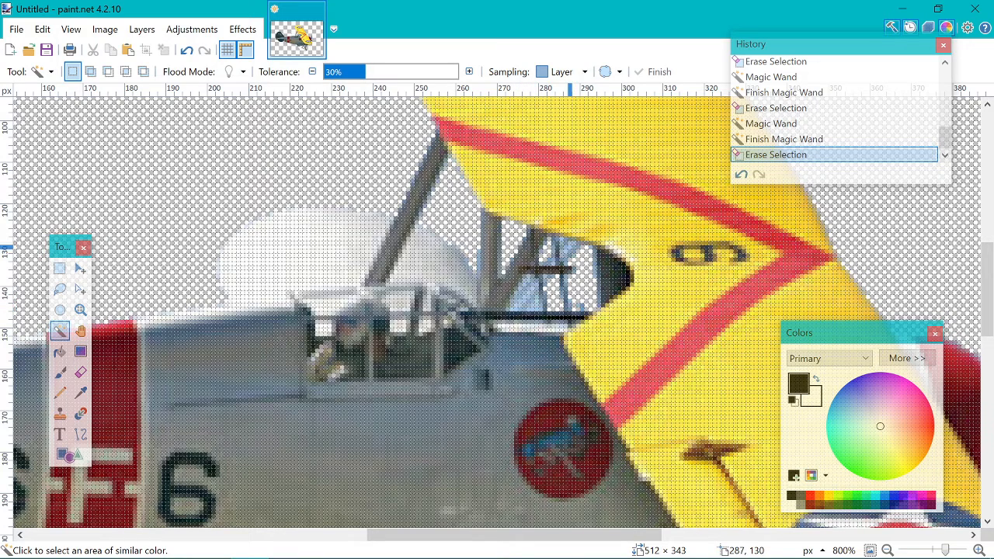
# Using the Magic Wand at 35% tolerance, erase the sky patch below the crossbar beside the slanted strut and the small one near the wing's notch
pyautogui.click(539, 302)
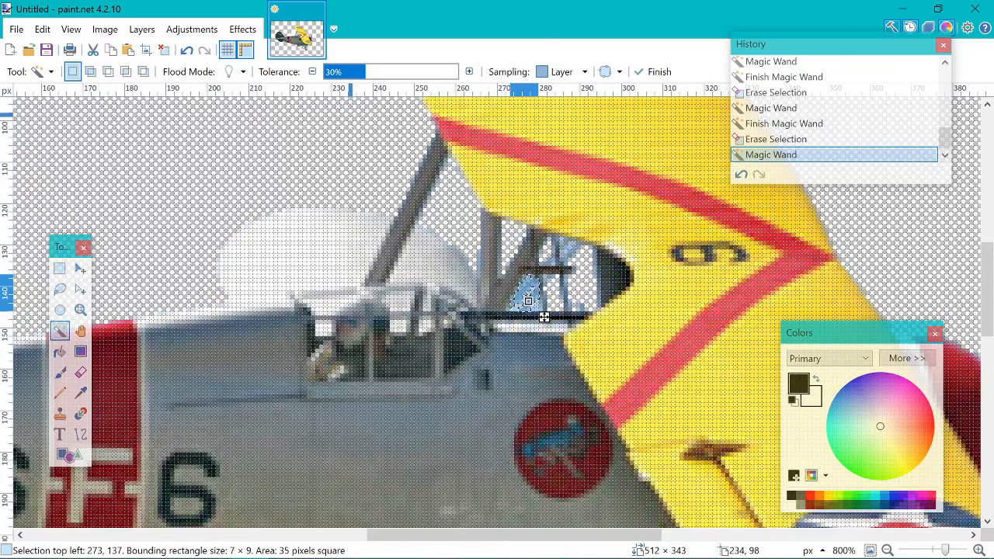
pyautogui.click(369, 72)
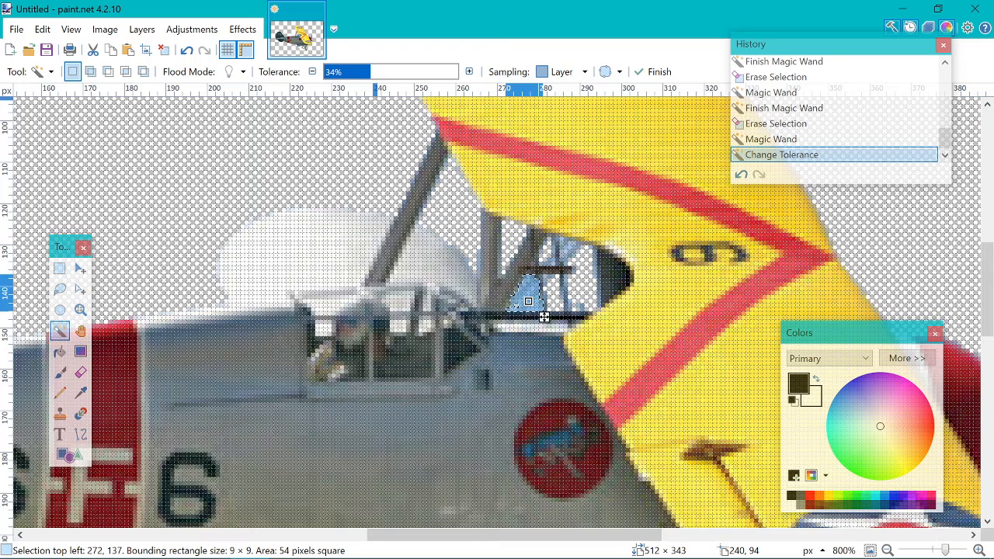
pyautogui.click(373, 71)
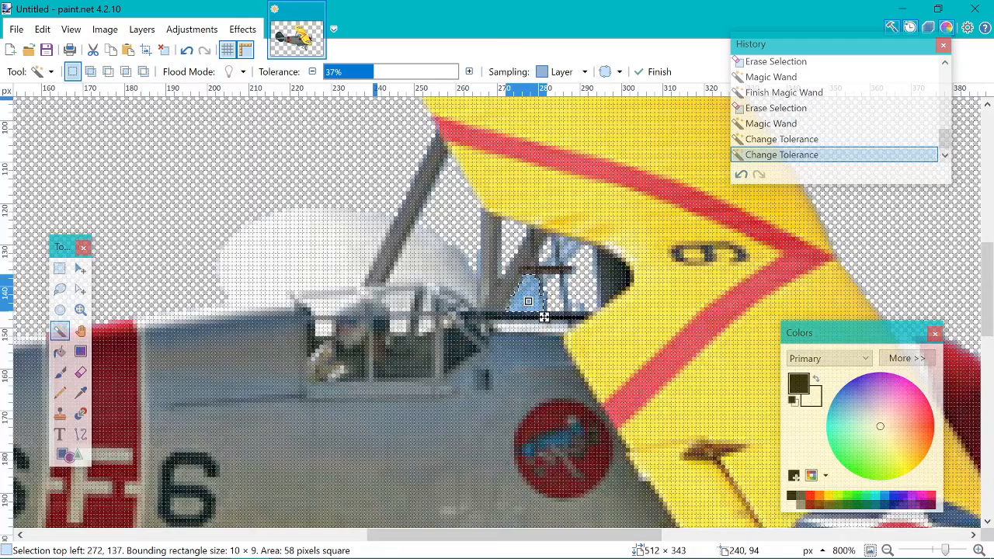
pyautogui.press('Left')
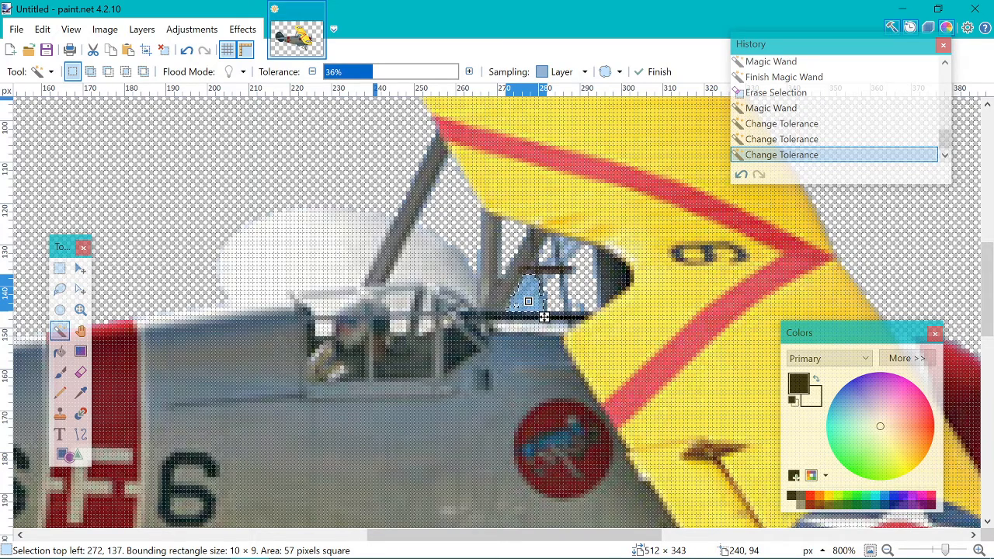
pyautogui.press('Left')
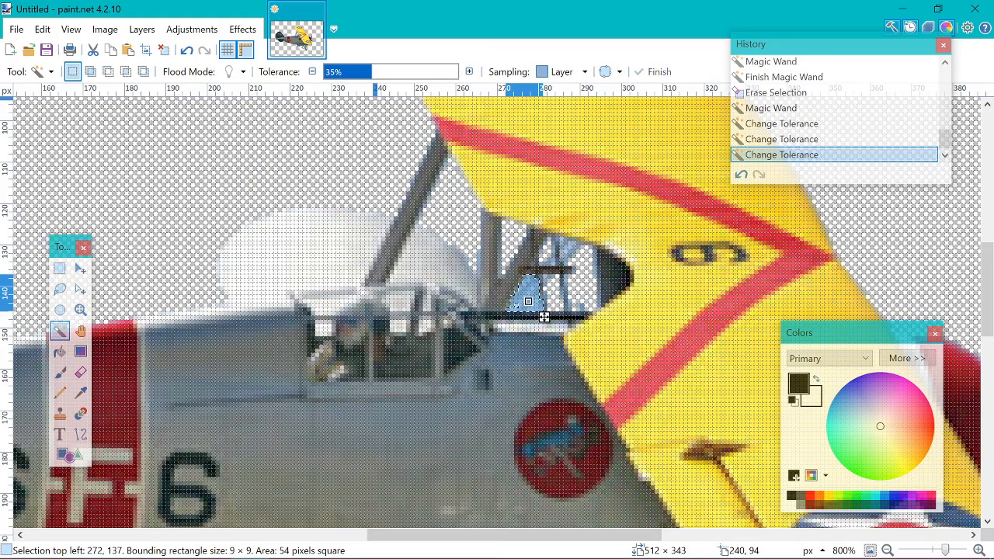
pyautogui.press('Delete')
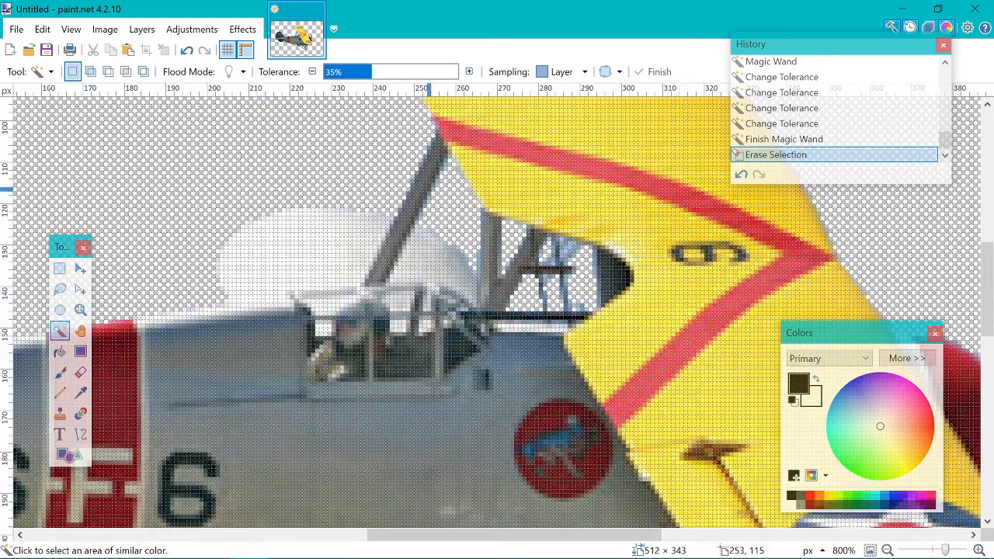
pyautogui.click(581, 261)
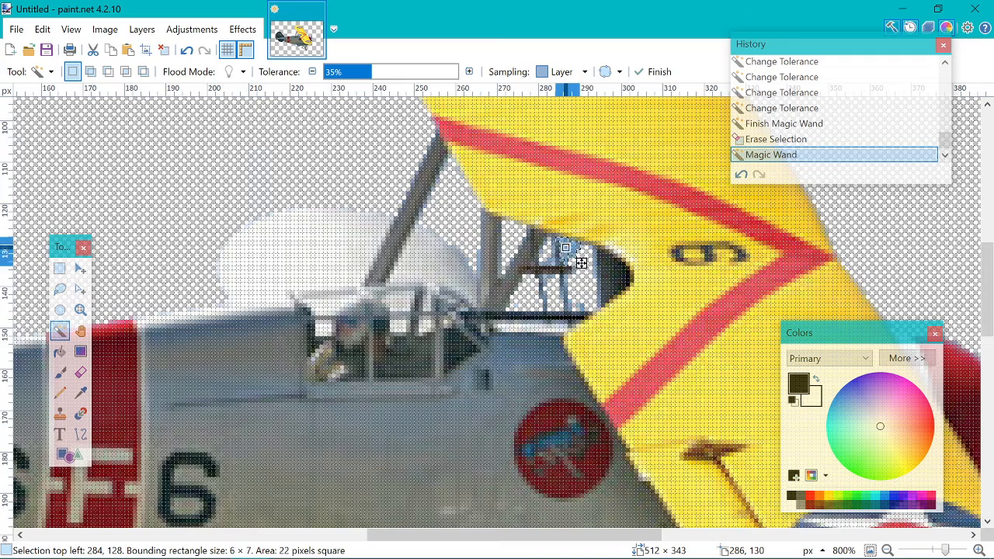
pyautogui.press('Delete')
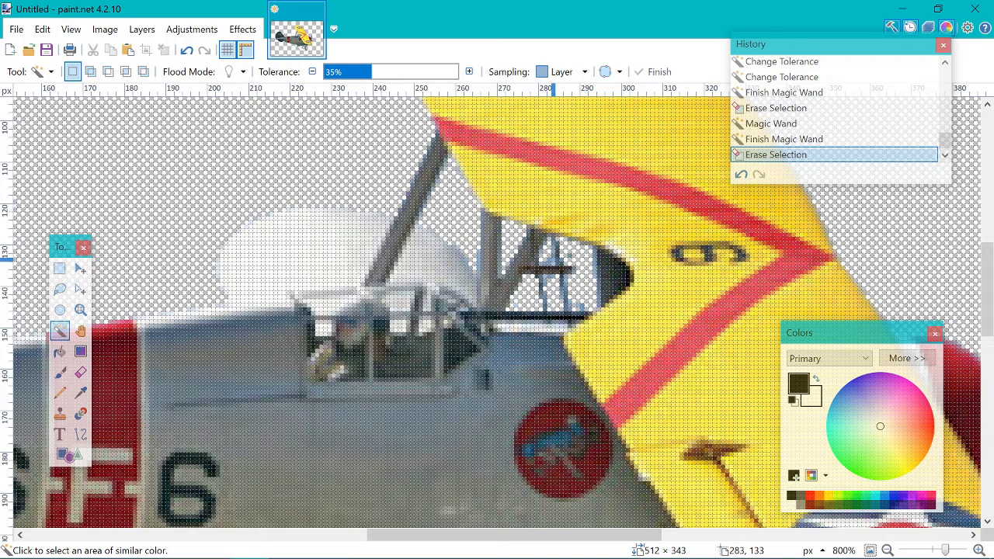
# Erase the sky sliver between the thin struts above the crossbar and rub out leftover specks around them with a 4-pixel Eraser
pyautogui.click(553, 257)
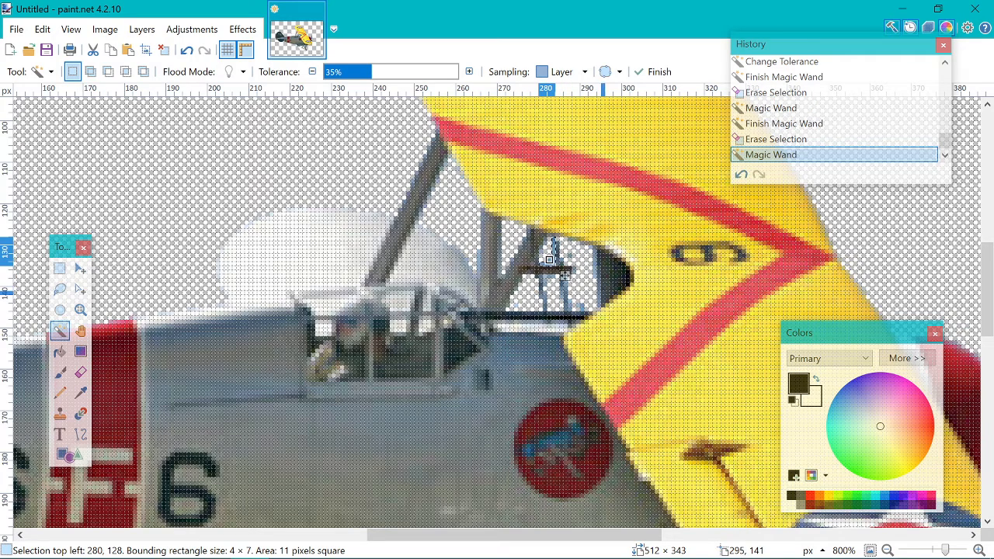
pyautogui.press('Delete')
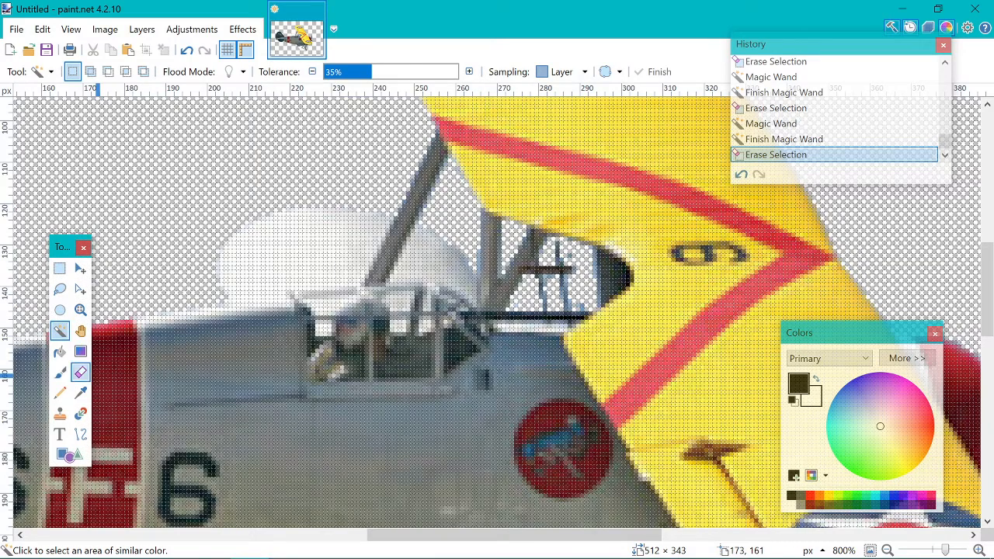
pyautogui.click(80, 373)
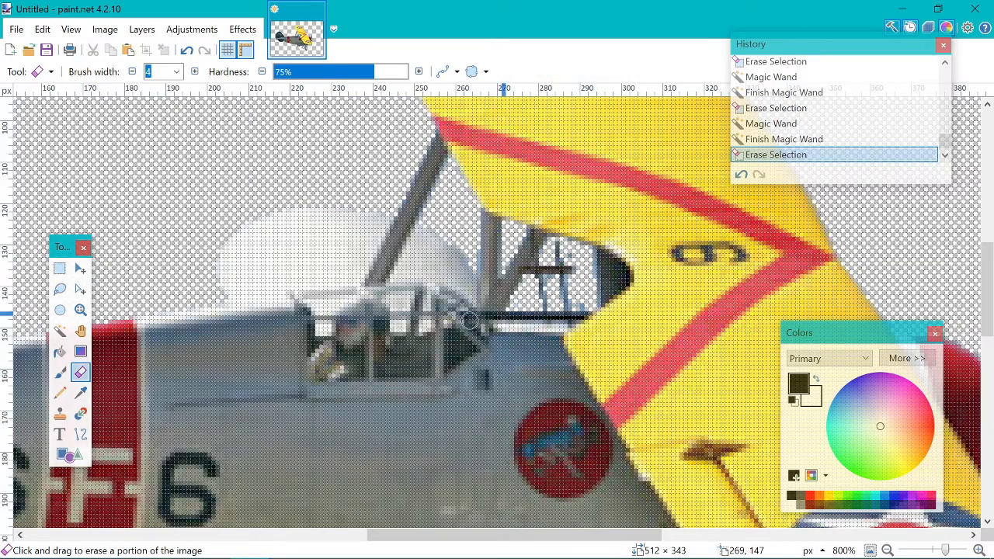
pyautogui.click(525, 306)
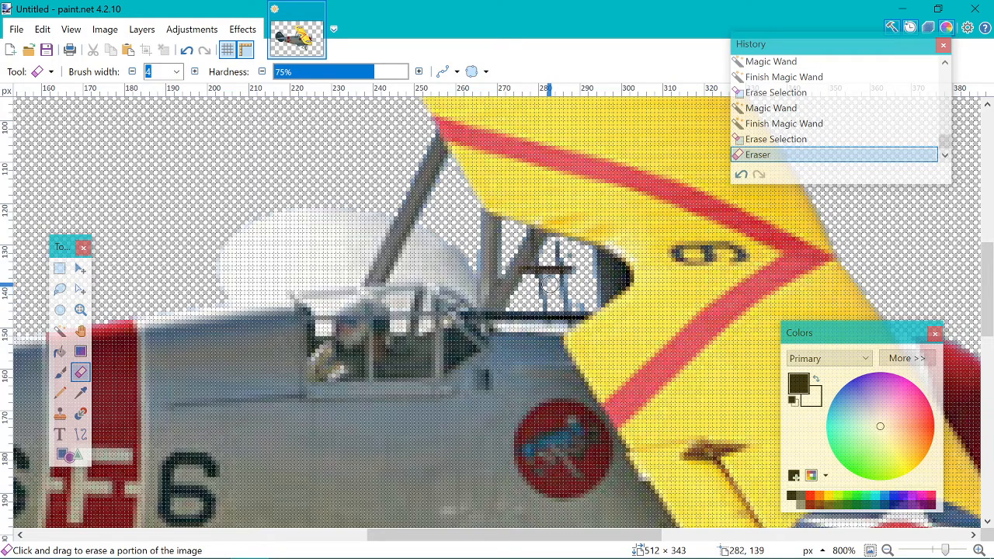
pyautogui.click(548, 284)
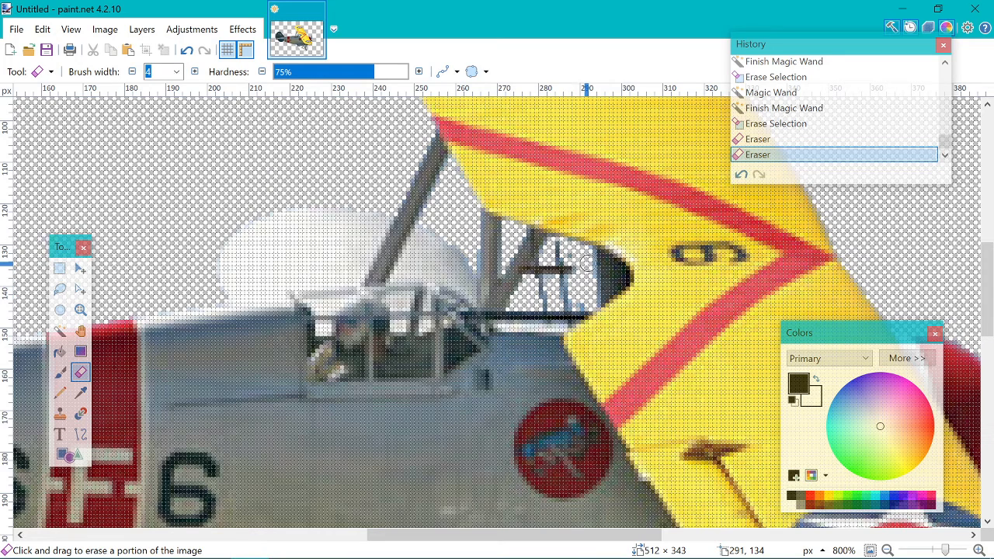
pyautogui.click(587, 262)
pyautogui.click(584, 259)
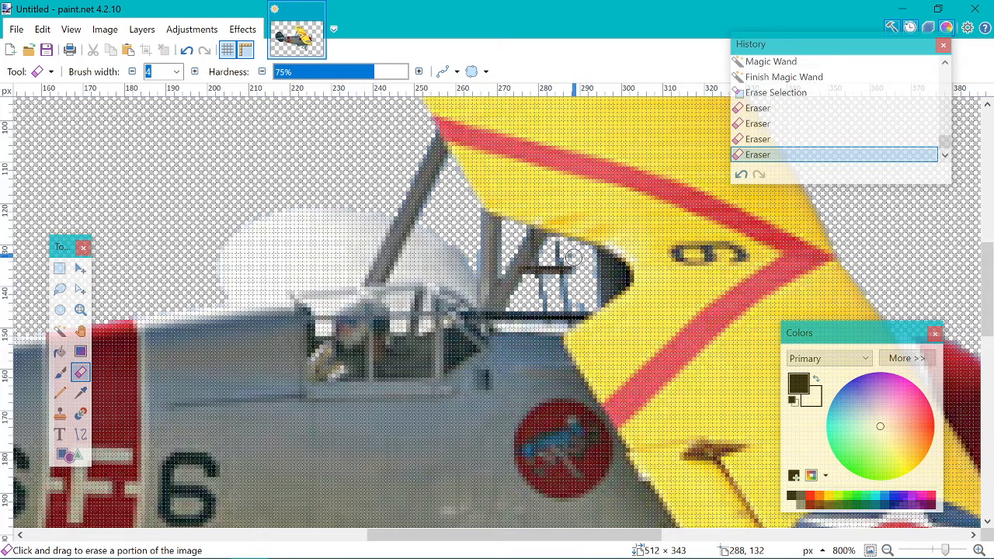
pyautogui.click(573, 258)
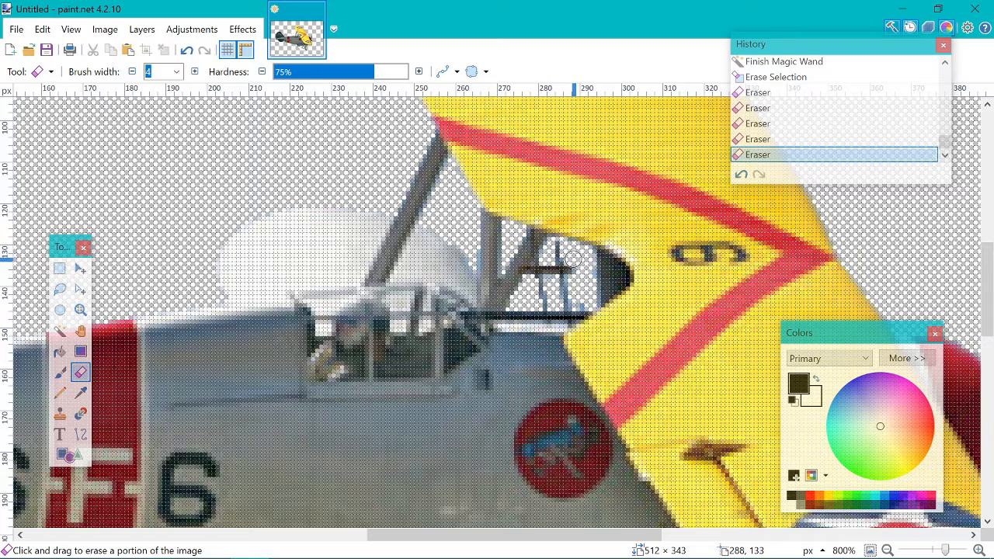
pyautogui.click(582, 305)
pyautogui.click(575, 306)
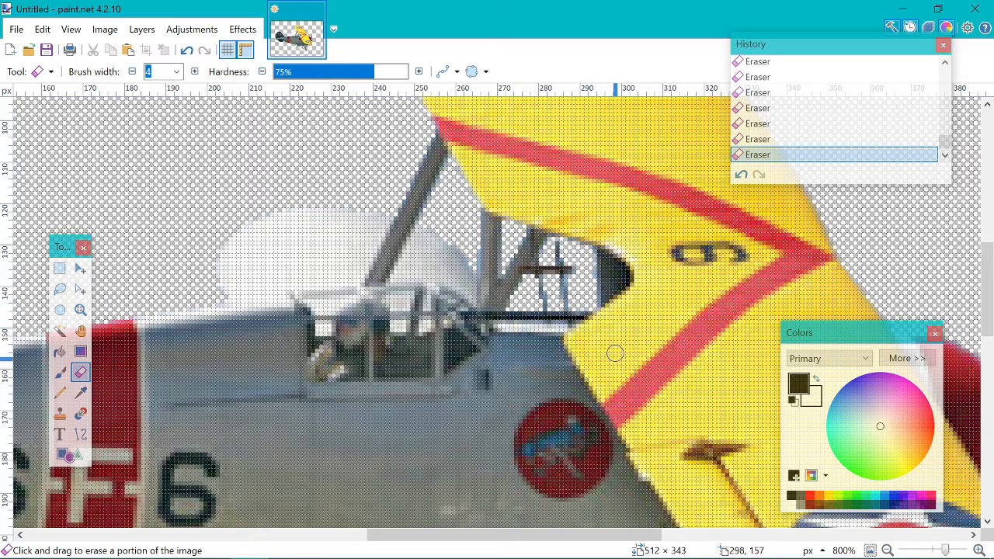
# Select the triangular sky patch between the front landing-gear struts with the Magic Wand at 43% tolerance and erase it
pyautogui.scroll(-3, 546, 301)
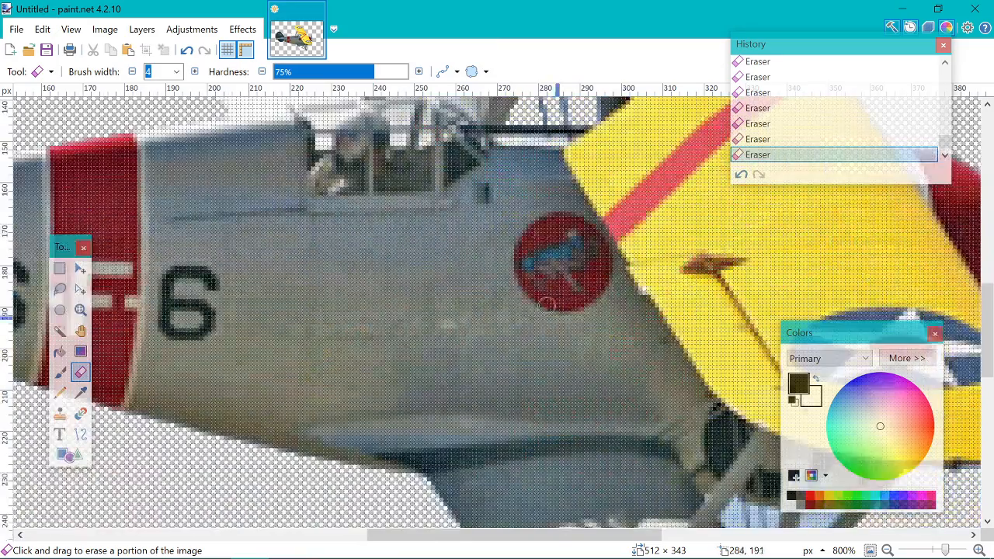
pyautogui.scroll(-5, 707, 312)
pyautogui.scroll(-1, 707, 312)
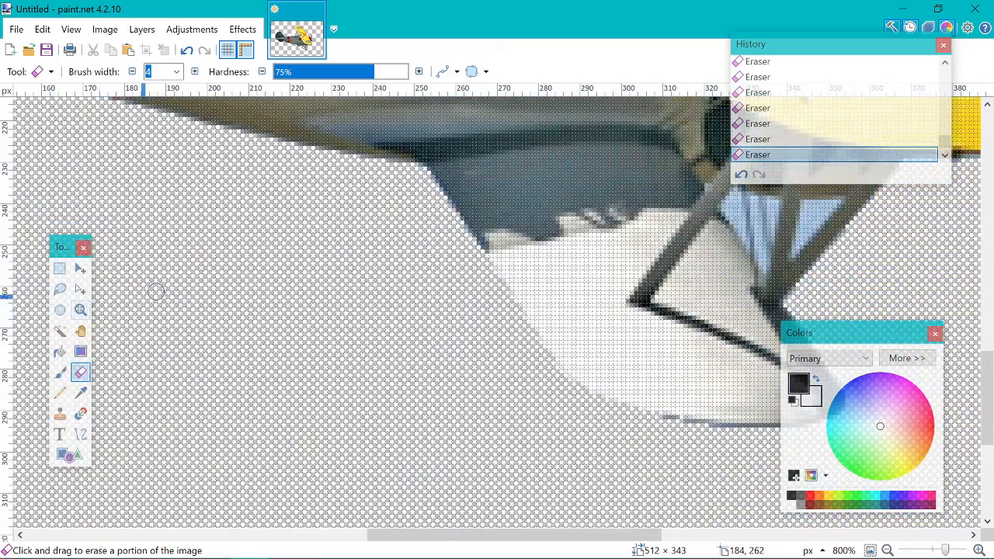
pyautogui.click(60, 331)
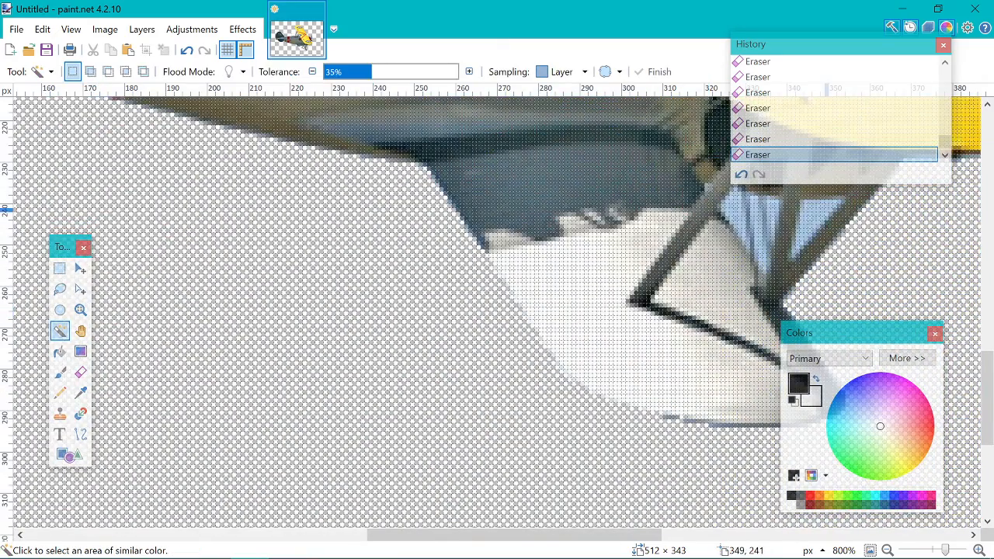
pyautogui.click(826, 233)
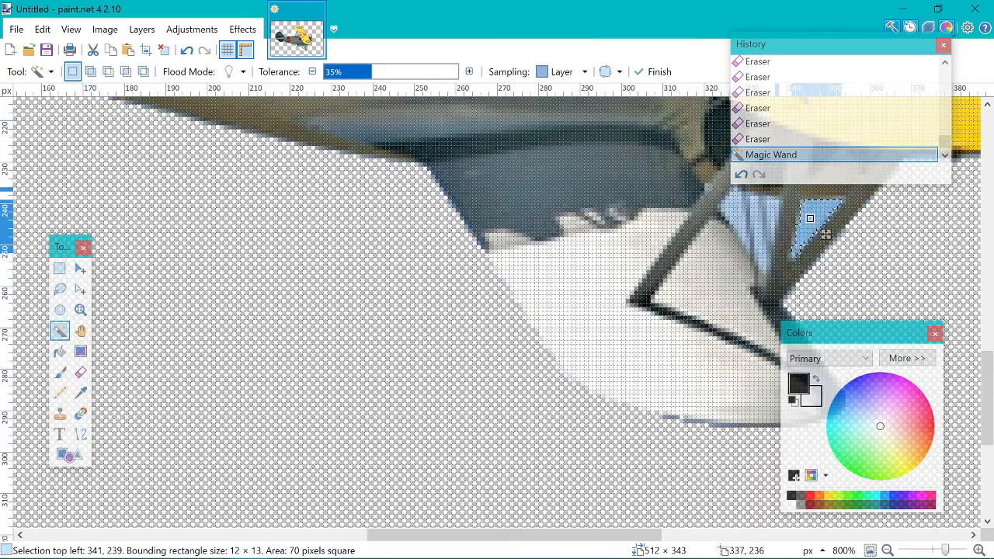
pyautogui.moveTo(826, 233); pyautogui.dragTo(826, 233)
pyautogui.press('Delete')
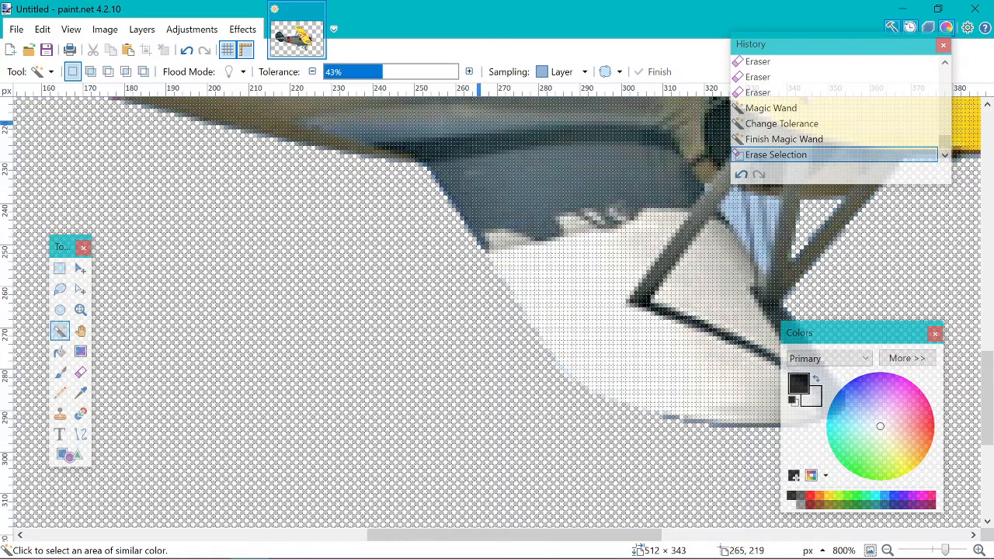
# Try to erase the sky patch around the landing-gear wires at 43% tolerance, and undo the erasure
pyautogui.click(747, 222)
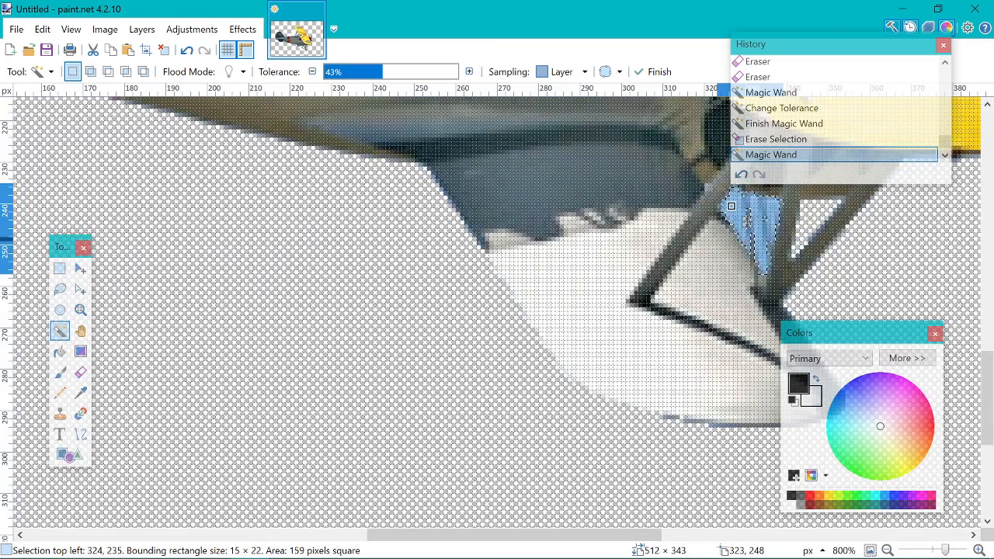
pyautogui.press('Delete')
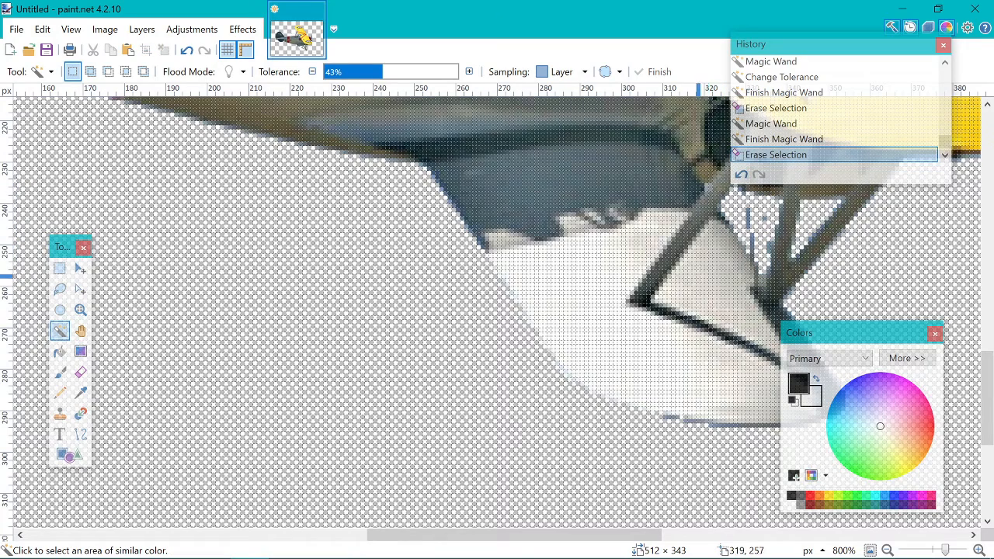
pyautogui.click(187, 49)
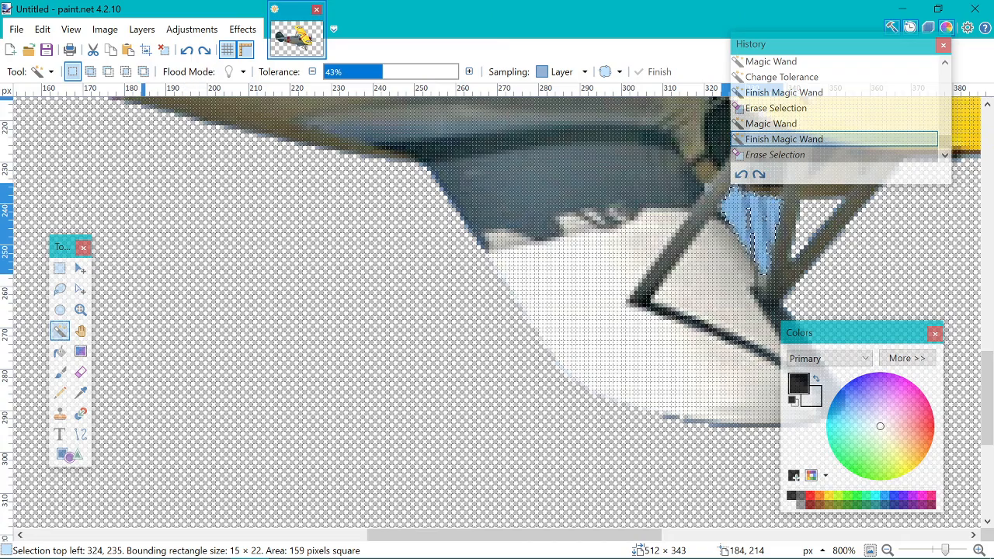
# Select the narrow sky strip between the landing-gear wires at 18% Magic Wand tolerance, raise the tolerance to 33% and erase the strip
pyautogui.press('Left')
pyautogui.press('Left')
pyautogui.press('Left')
pyautogui.press('Left')
pyautogui.press('Left')
pyautogui.press('Left')
pyautogui.press('Left')
pyautogui.press('Left')
pyautogui.press('Left')
pyautogui.press('Left')
pyautogui.press('Left')
pyautogui.press('Left')
pyautogui.press('Left')
pyautogui.press('Left')
pyautogui.press('Left')
pyautogui.press('Left')
pyautogui.press('Left')
pyautogui.press('Left')
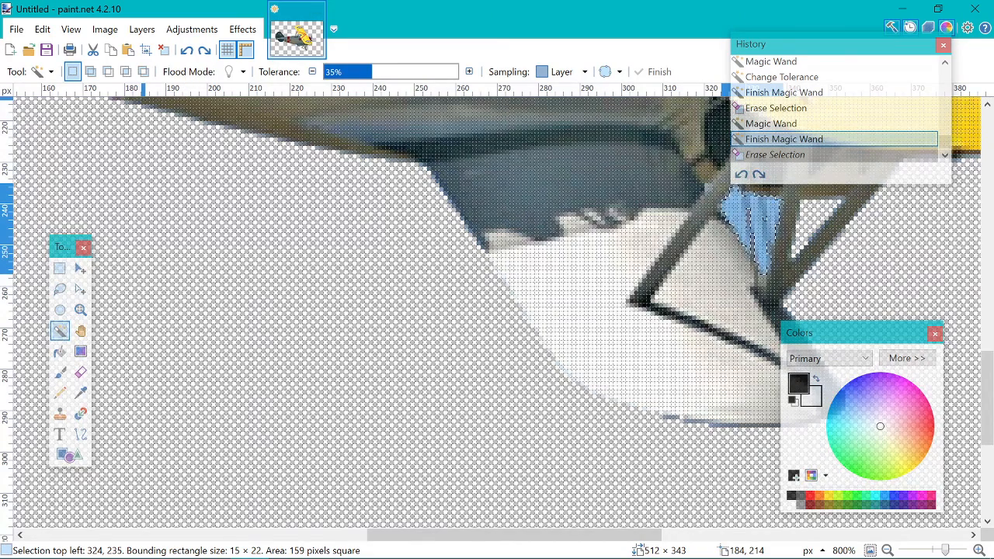
pyautogui.press('Left')
pyautogui.press('Left')
pyautogui.press('Left')
pyautogui.press('Left')
pyautogui.press('Left')
pyautogui.press('Left')
pyautogui.press('Left')
pyautogui.press('Left')
pyautogui.press('Left')
pyautogui.press('Left')
pyautogui.press('Left')
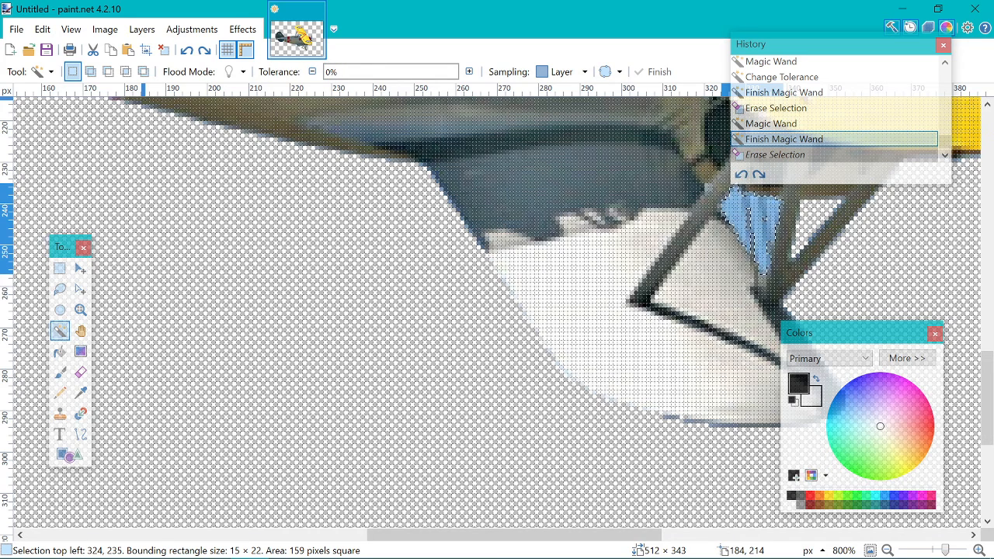
pyautogui.click(347, 71)
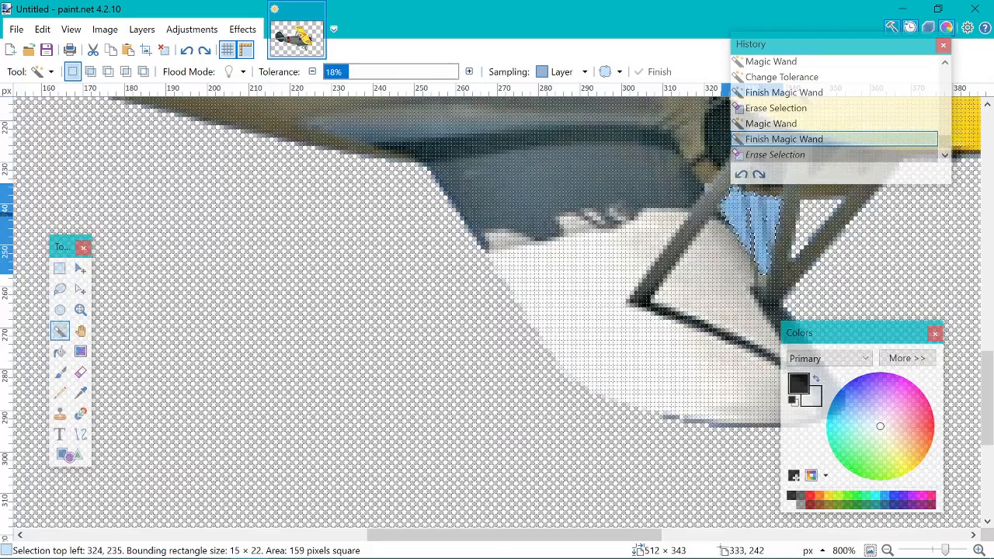
pyautogui.click(756, 209)
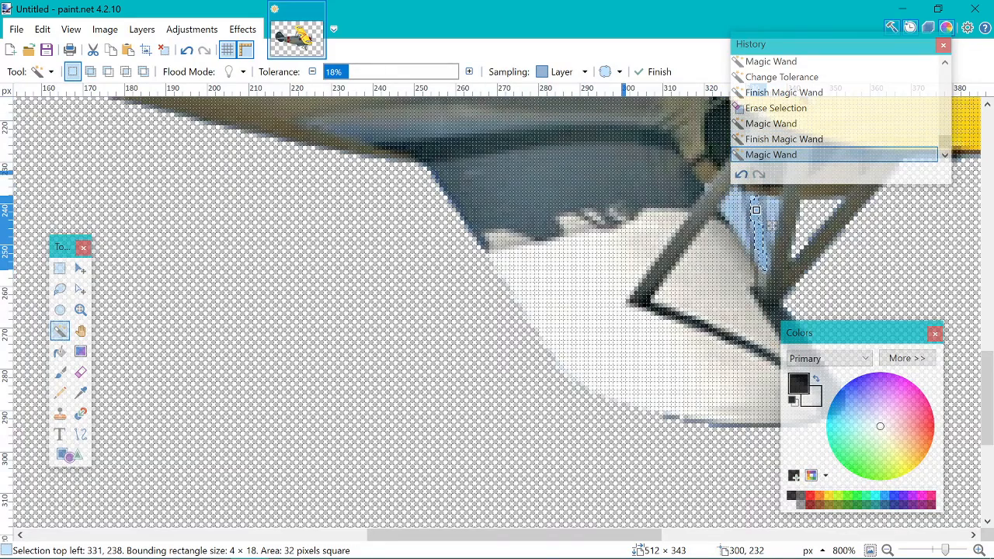
pyautogui.press('Right')
pyautogui.press('Right')
pyautogui.press('Right')
pyautogui.press('Right')
pyautogui.press('Right')
pyautogui.press('Right')
pyautogui.press('Right')
pyautogui.press('Right')
pyautogui.press('Right')
pyautogui.press('Right')
pyautogui.press('Right')
pyautogui.press('Right')
pyautogui.press('Right')
pyautogui.press('Right')
pyautogui.press('Right')
pyautogui.press('Right')
pyautogui.press('Right')
pyautogui.press('Right')
pyautogui.press('Right')
pyautogui.press('Right')
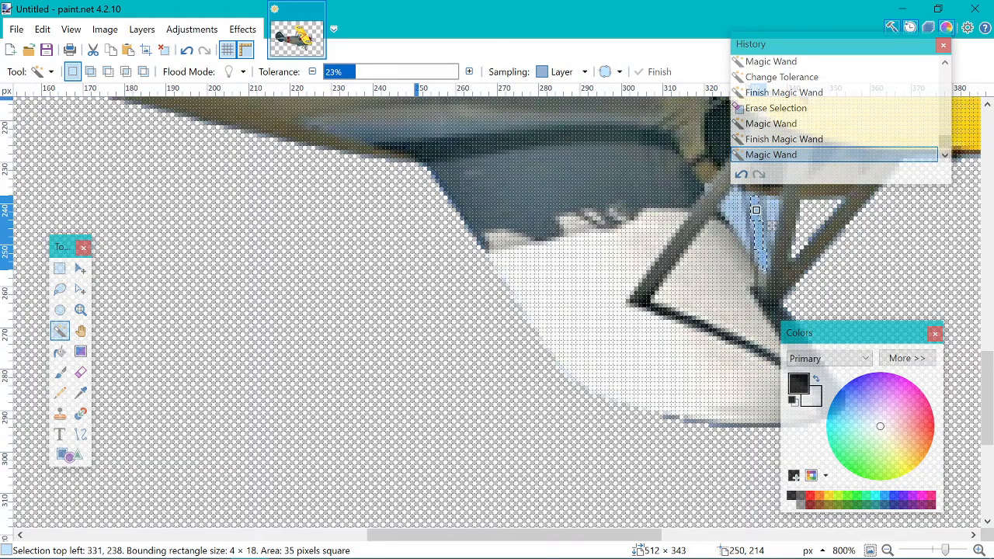
pyautogui.moveTo(375, 71); pyautogui.dragTo(368, 71)
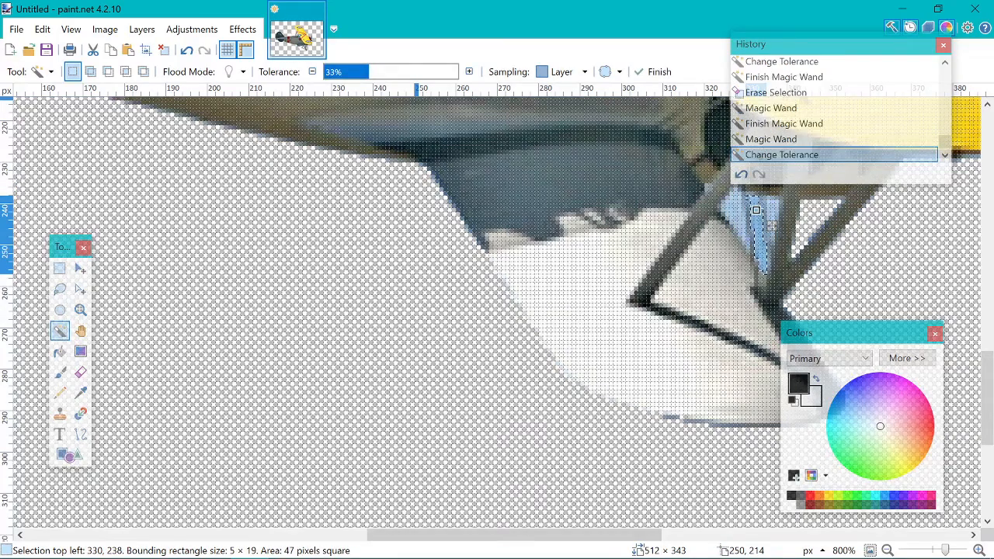
pyautogui.hotkey('ctrl', 'd')
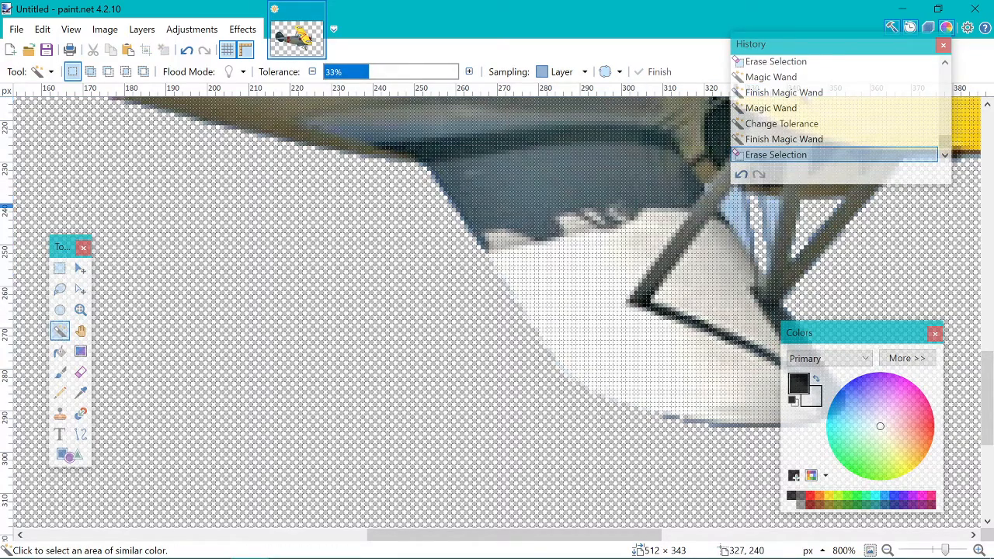
# Erase the remaining sky patches on both sides of the landing-gear wires with the Magic Wand at 33% tolerance
pyautogui.click(735, 206)
pyautogui.press('Delete')
pyautogui.click(780, 219)
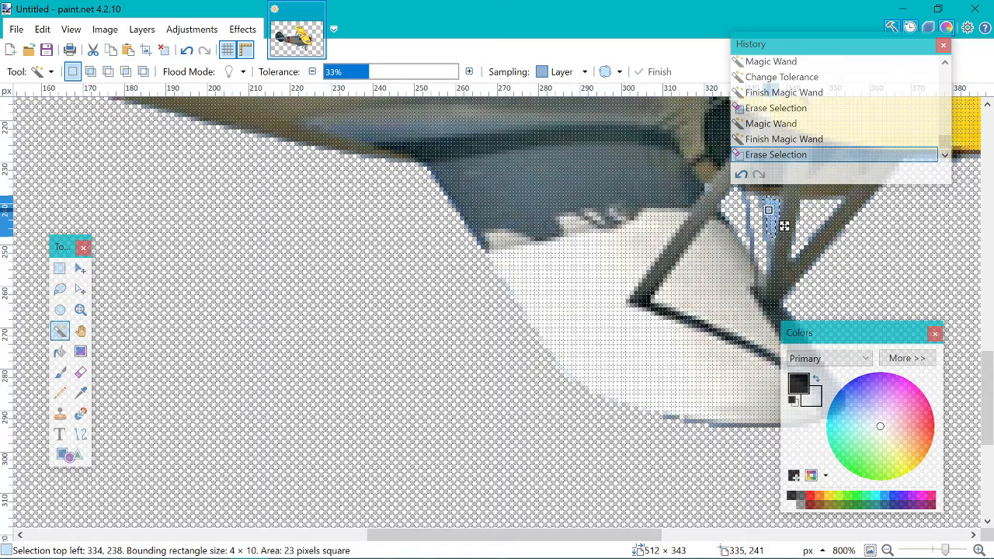
pyautogui.press('Delete')
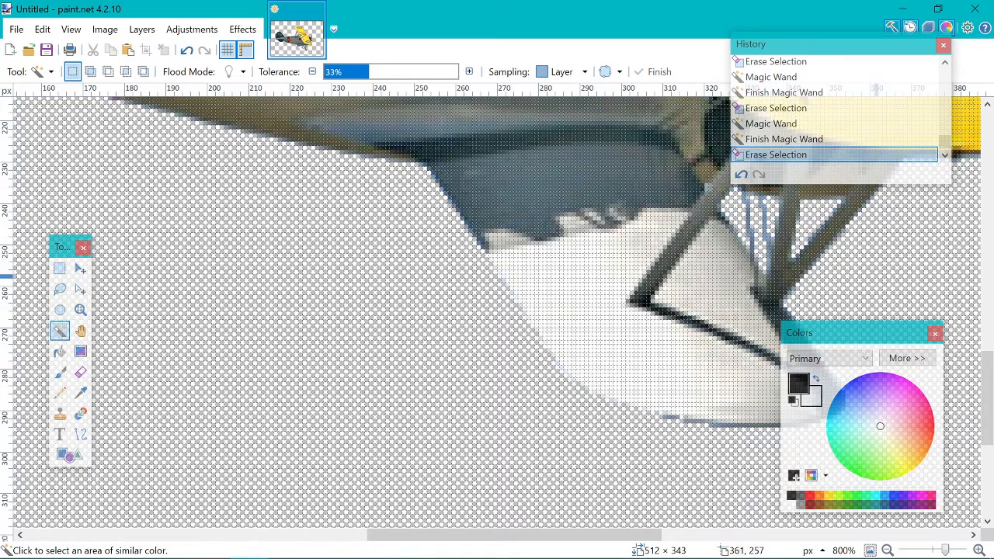
# Check the finished airplane cutout for leftover sky, up close and as a whole at actual size
pyautogui.scroll(5, 711, 352)
pyautogui.scroll(2, 711, 292)
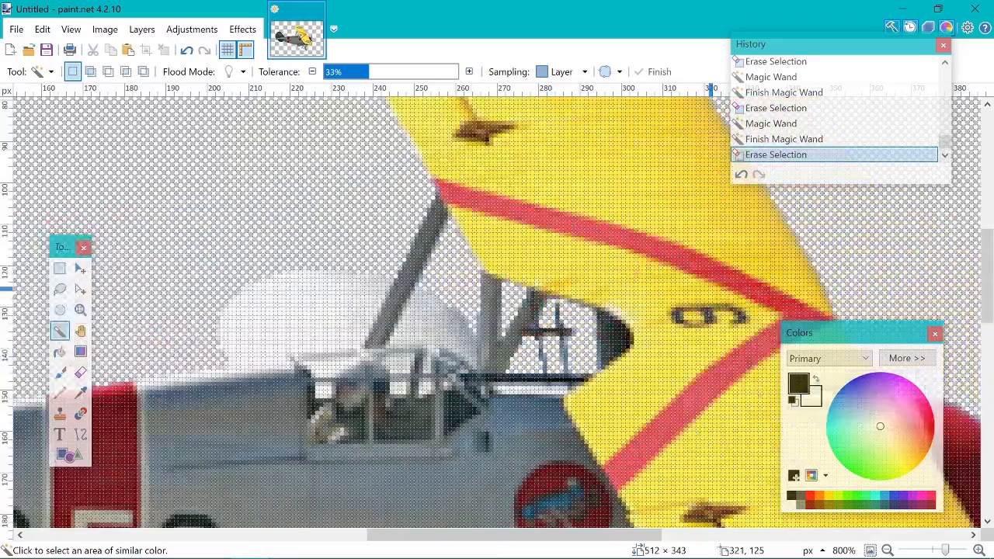
pyautogui.scroll(-3, 711, 293)
pyautogui.scroll(-3, 711, 293)
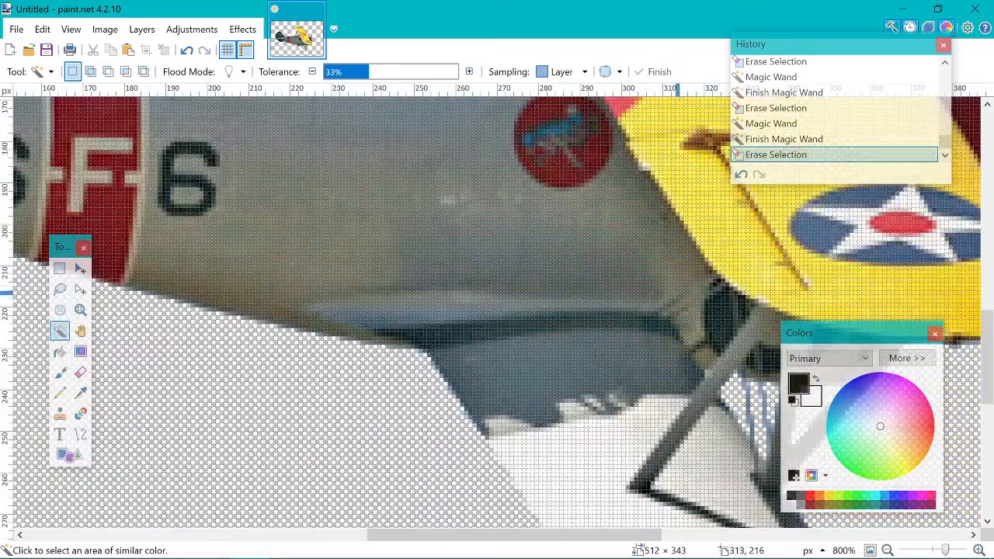
pyautogui.click(70, 28)
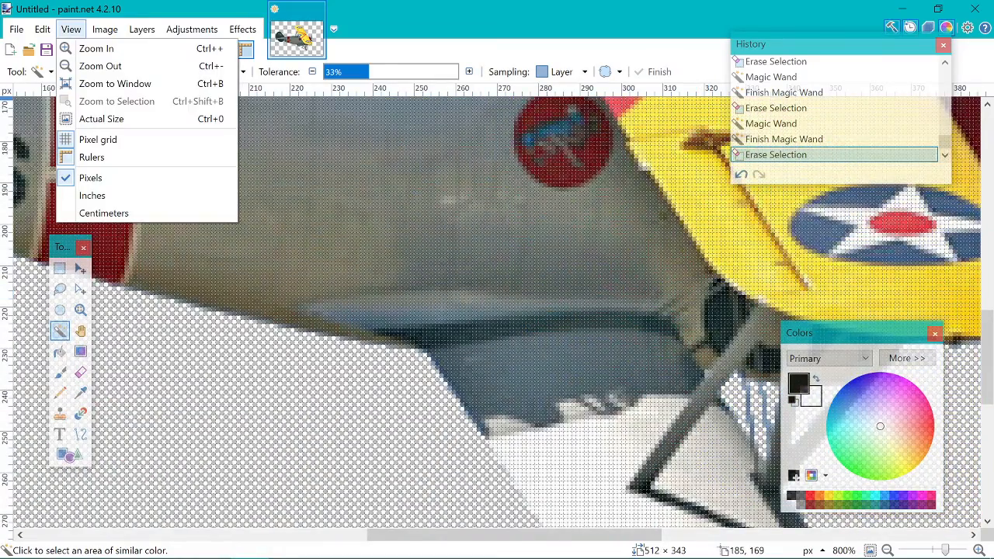
pyautogui.click(100, 66)
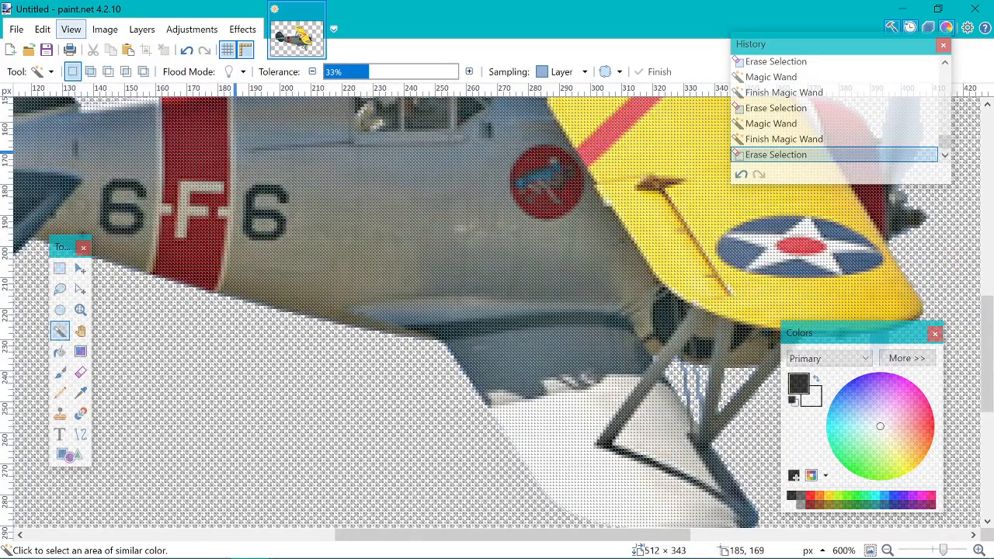
pyautogui.click(70, 29)
pyautogui.click(109, 119)
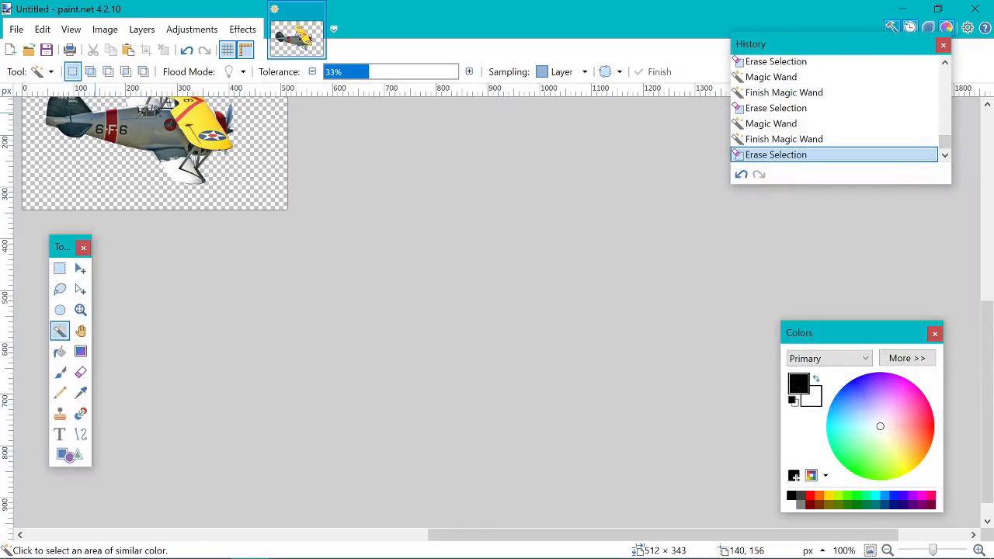
pyautogui.scroll(3, 393, 315)
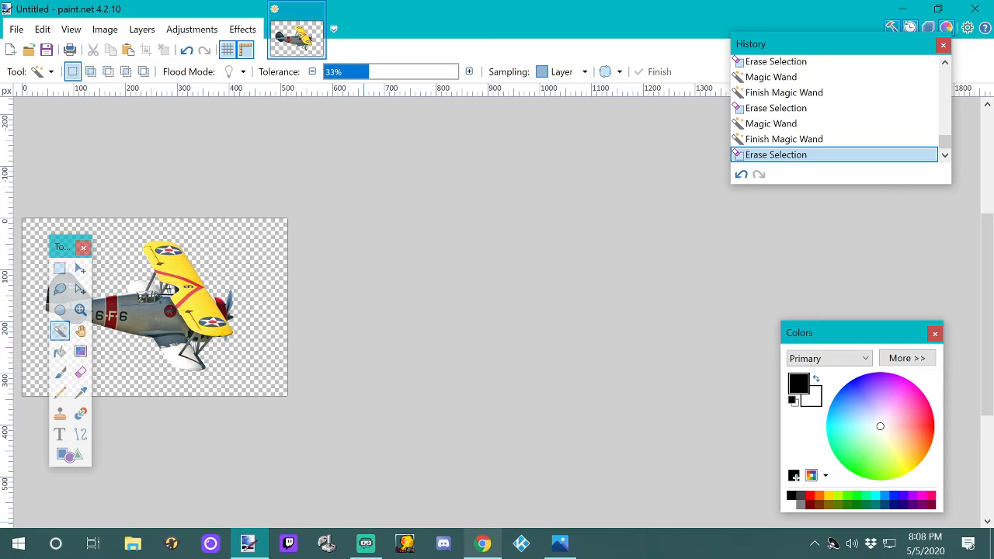
pyautogui.moveTo(509, 535); pyautogui.dragTo(393, 534)
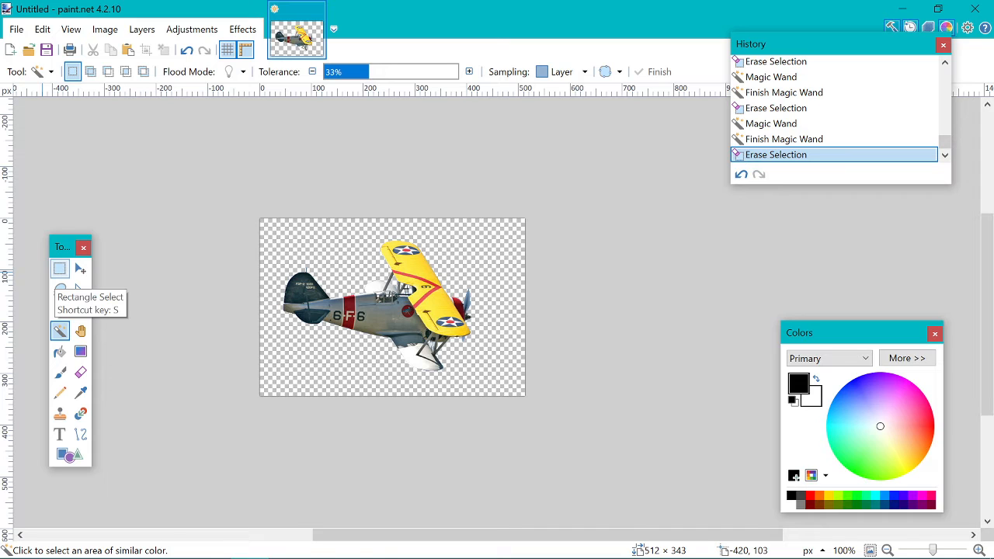
pyautogui.click(60, 268)
pyautogui.moveTo(249, 207); pyautogui.dragTo(651, 410)
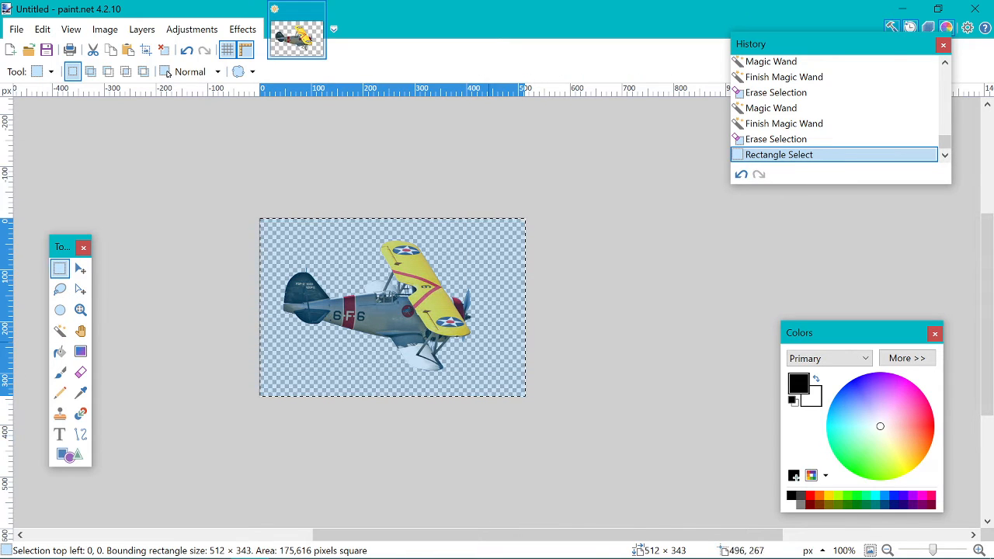
pyautogui.hotkey('ctrl', 'd')
pyautogui.hotkey('alt', 'f')
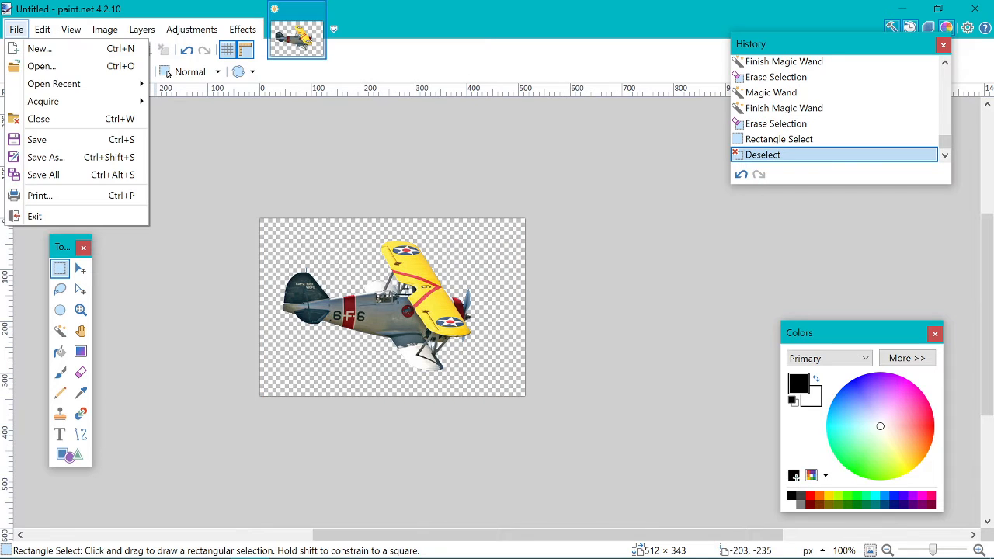
pyautogui.press('Down')
pyautogui.press('Down')
pyautogui.press('Down')
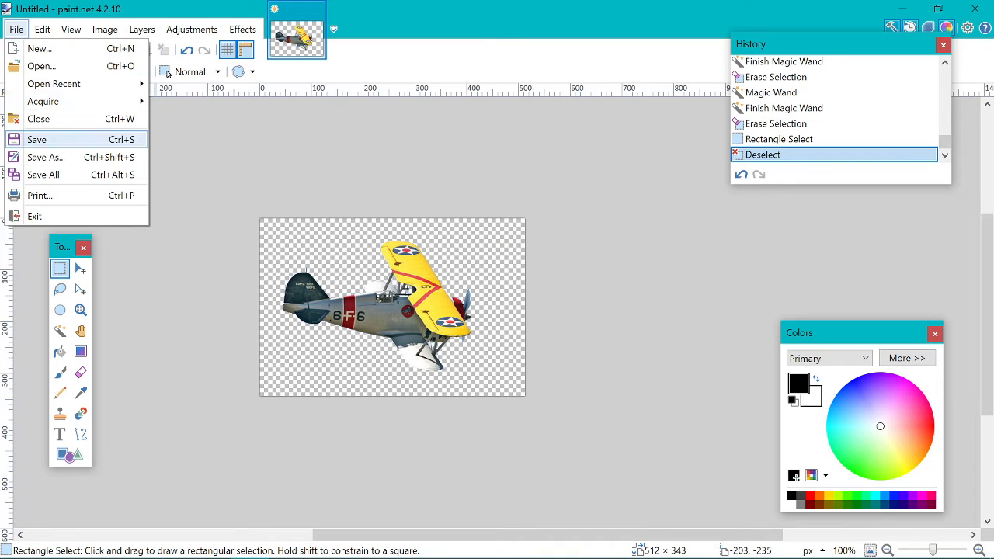
pyautogui.press('Return')
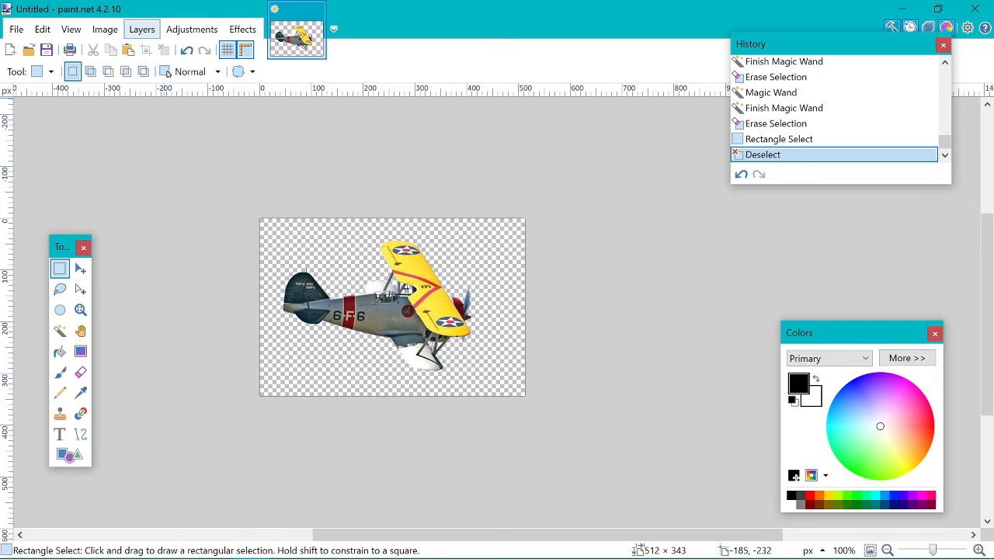
# Set the airplane picture's Background layer to the Overlay blend mode in its layer properties
pyautogui.click(142, 29)
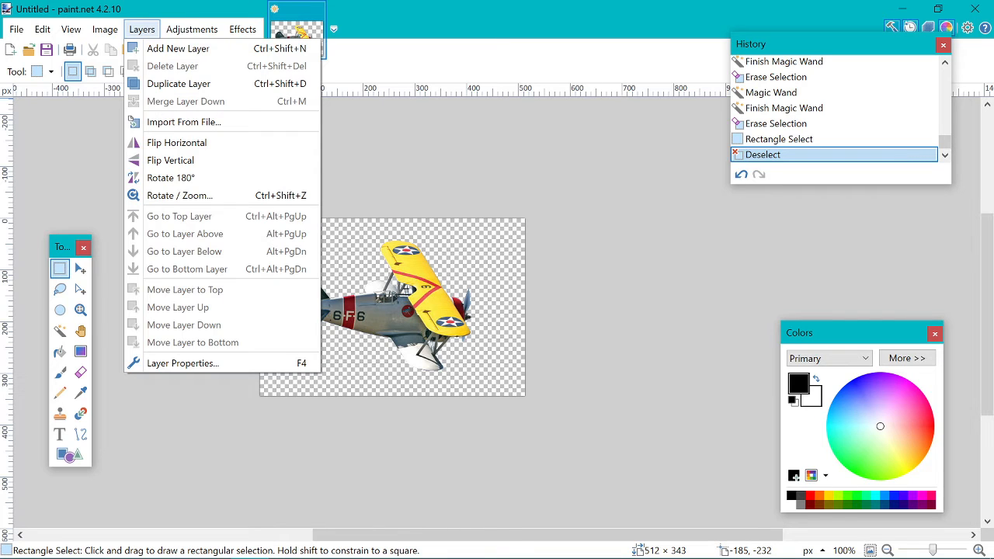
pyautogui.press('Up')
pyautogui.press('Return')
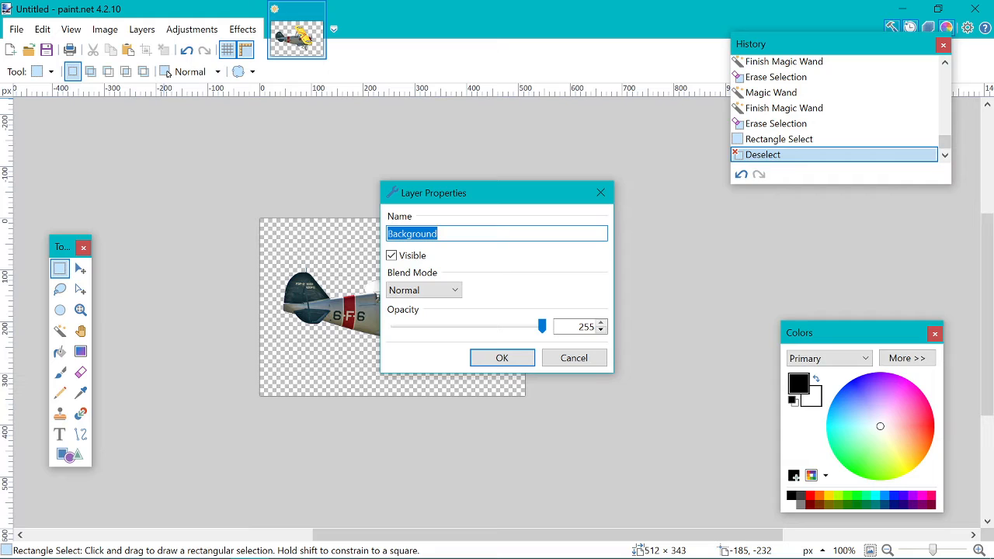
pyautogui.click(424, 290)
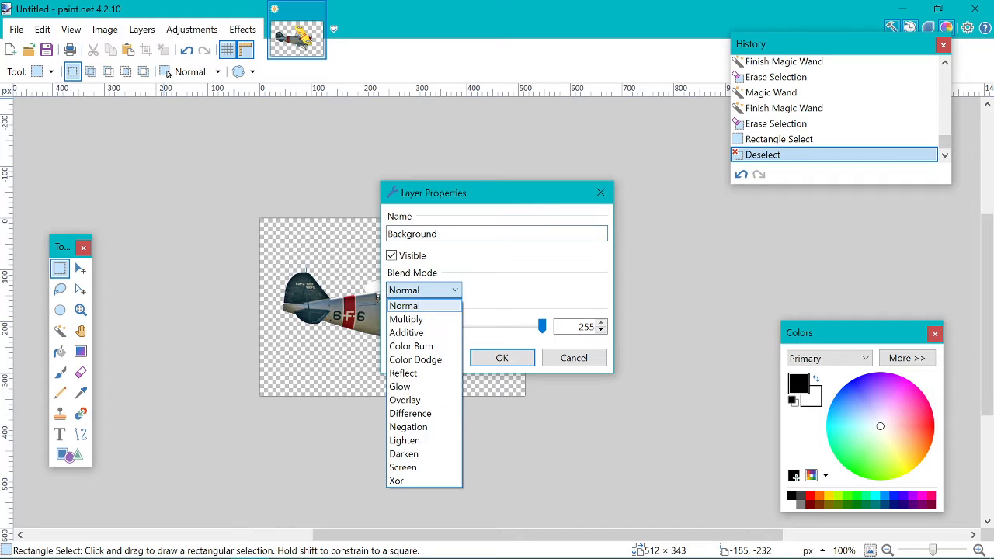
pyautogui.press('Up')
pyautogui.press('Up')
pyautogui.press('Up')
pyautogui.press('Up')
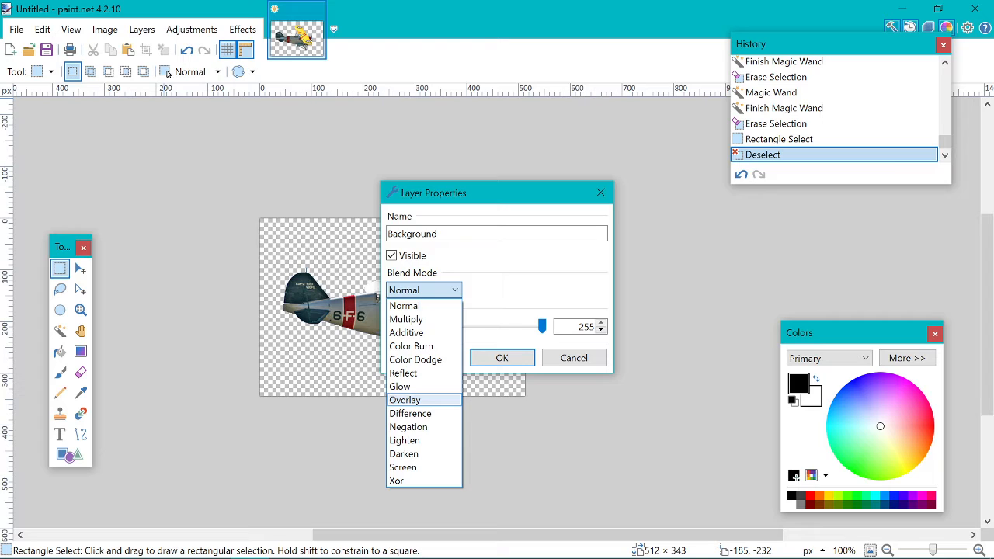
pyautogui.press('Return')
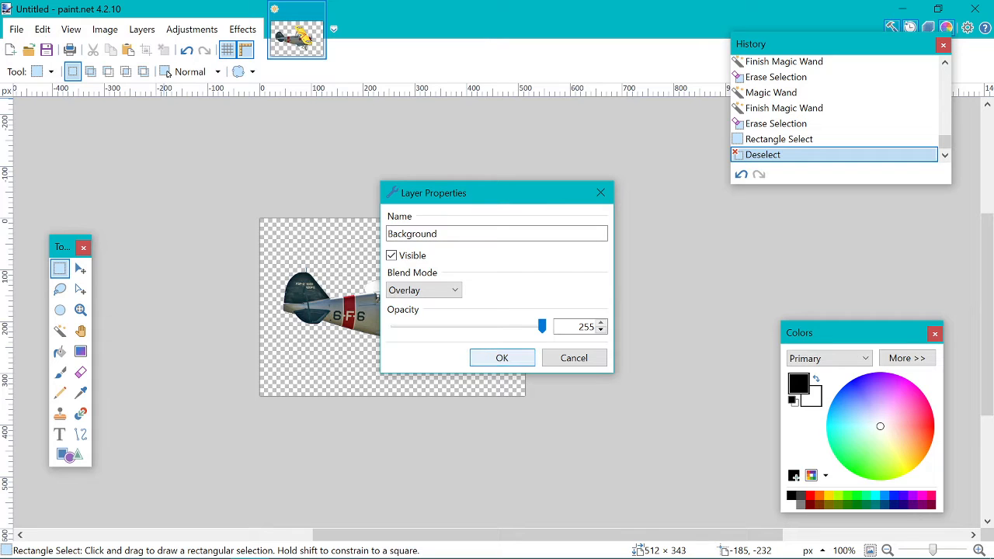
pyautogui.press('Return')
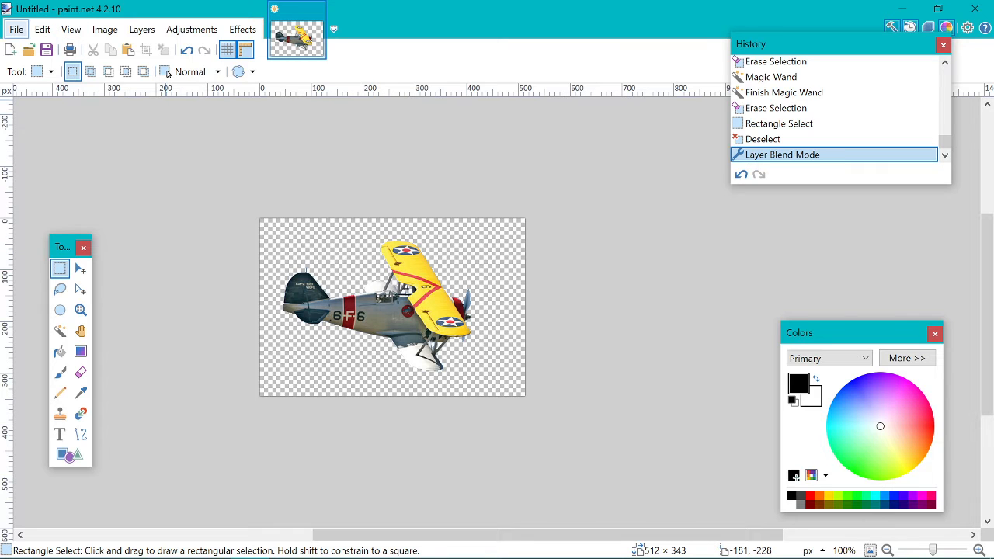
# Save the airplane cutout to the Desktop as the PNG file Untitled, with auto-detected bit depth
pyautogui.click(16, 29)
pyautogui.click(36, 139)
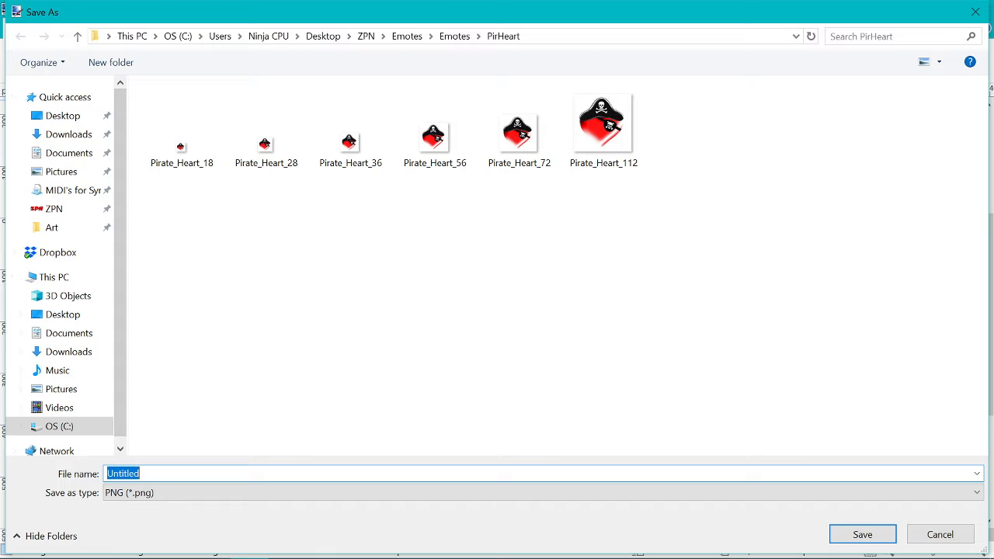
pyautogui.click(62, 115)
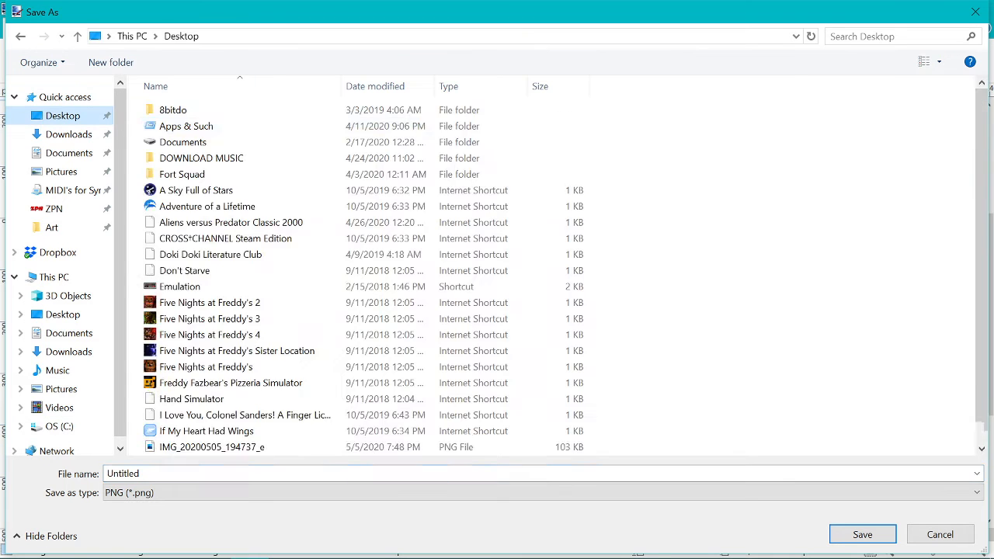
pyautogui.scroll(-4, 233, 233)
pyautogui.scroll(-6, 233, 239)
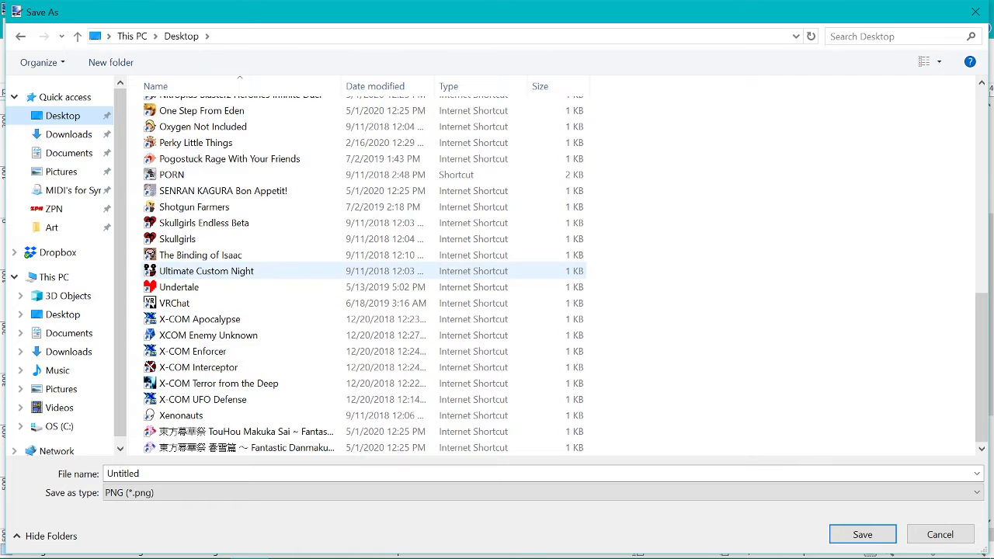
pyautogui.scroll(6, 233, 264)
pyautogui.scroll(3, 233, 249)
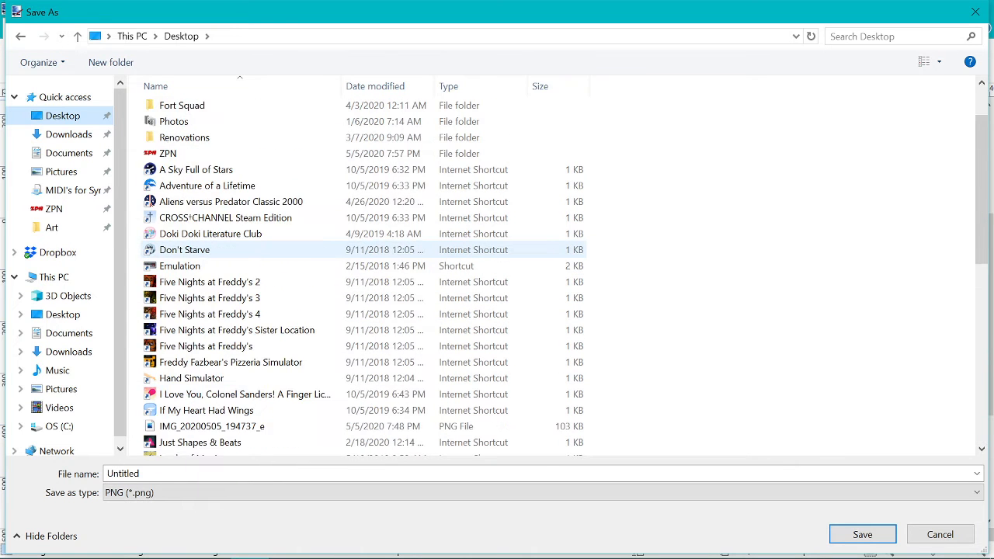
pyautogui.scroll(2, 233, 244)
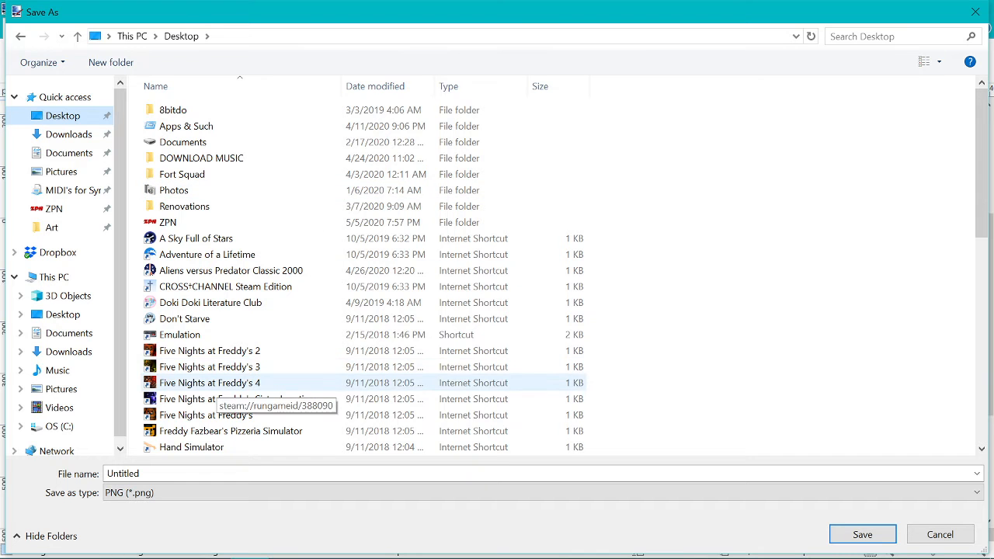
pyautogui.click(863, 534)
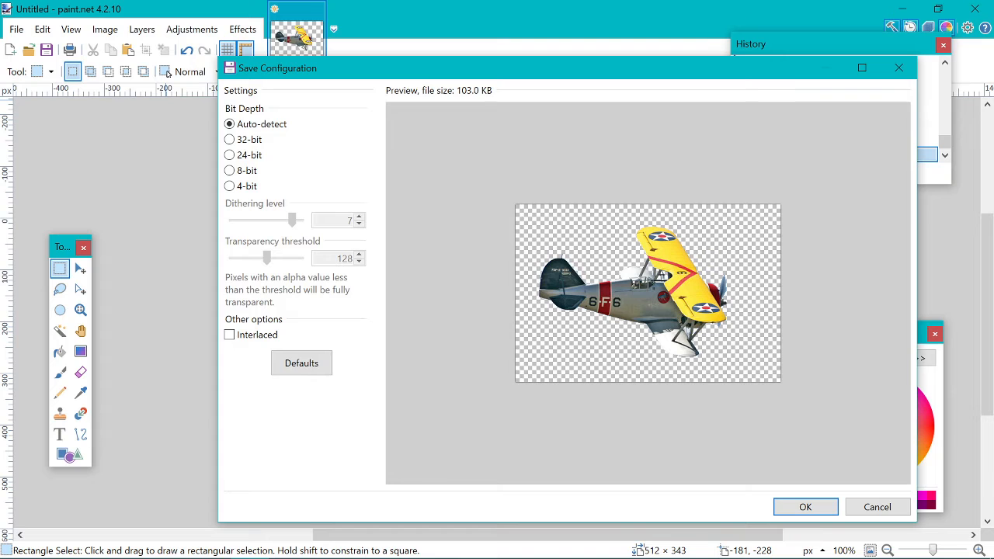
pyautogui.click(806, 506)
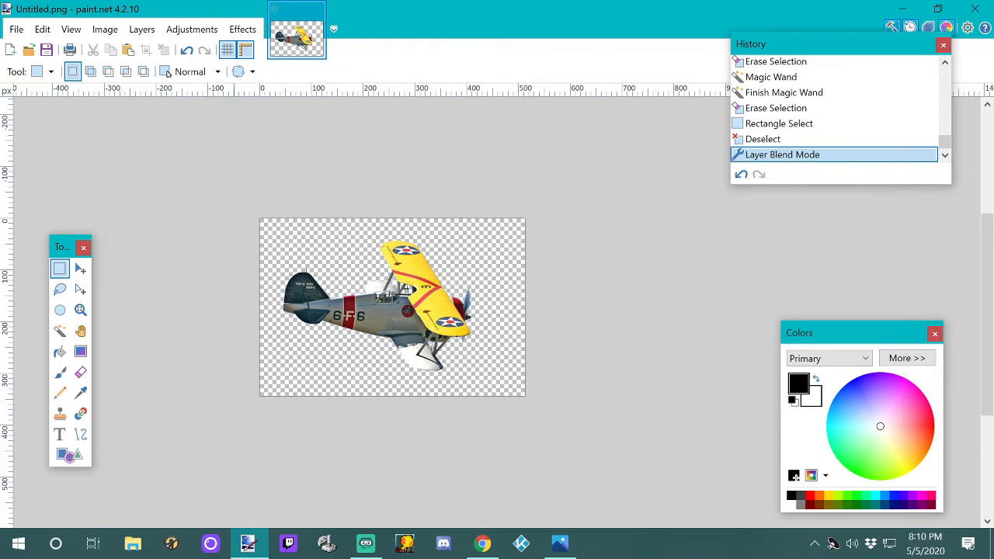
# Create a new image 600 pixels wide and 600 pixels high
pyautogui.click(16, 30)
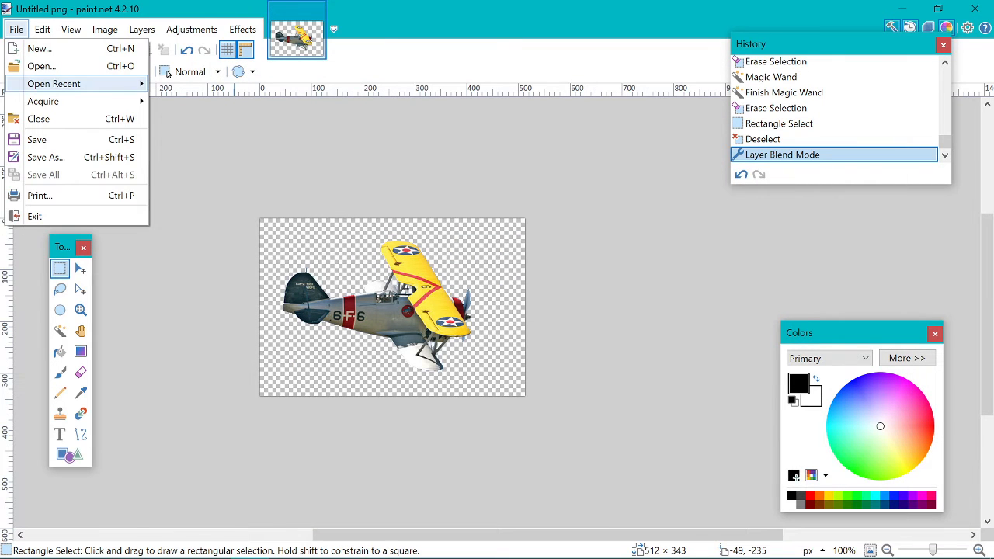
pyautogui.moveTo(93, 83)
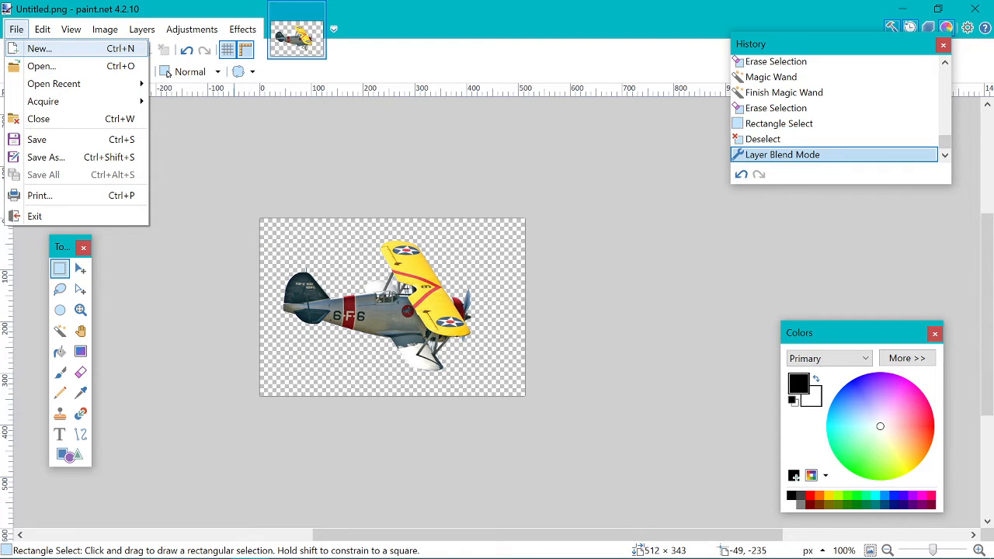
pyautogui.press('Return')
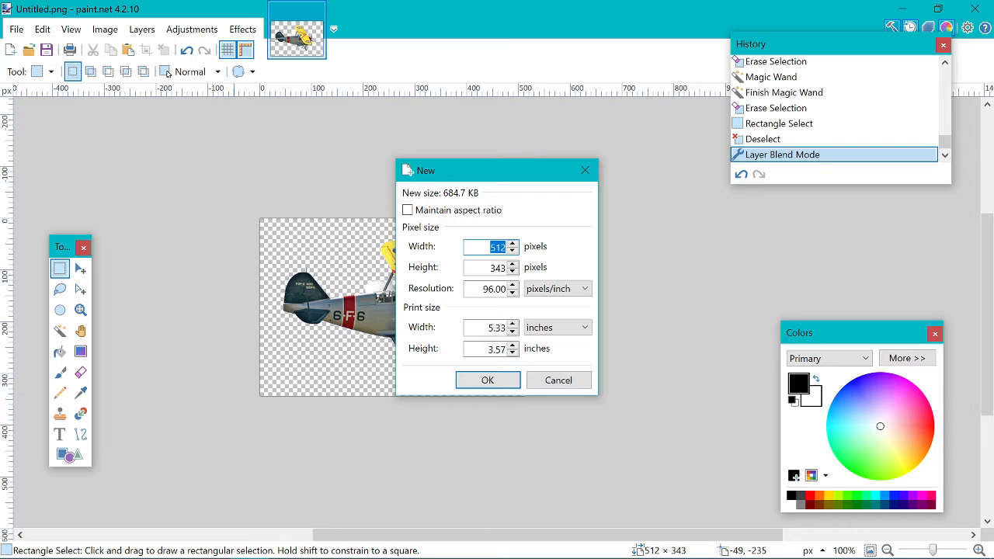
pyautogui.press('Tab')
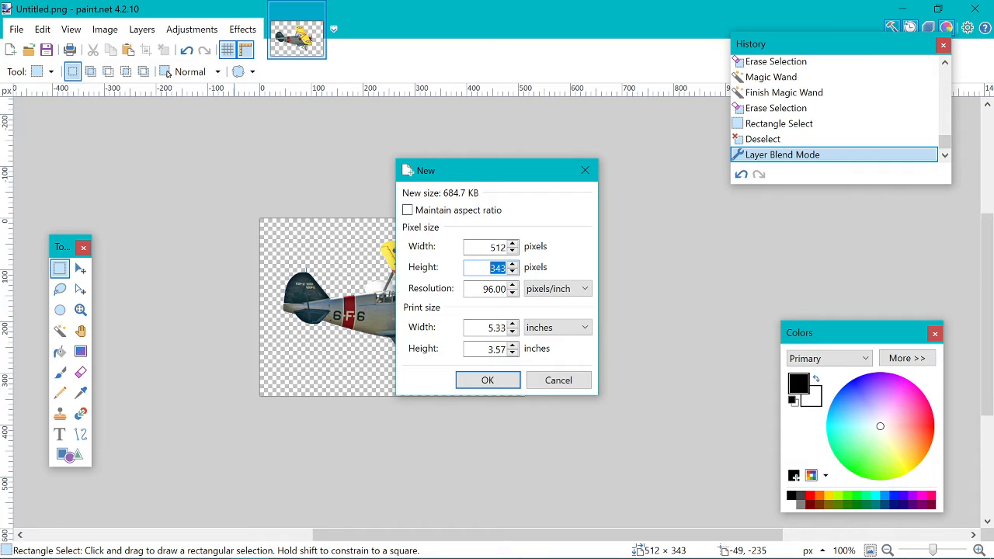
pyautogui.write('600')
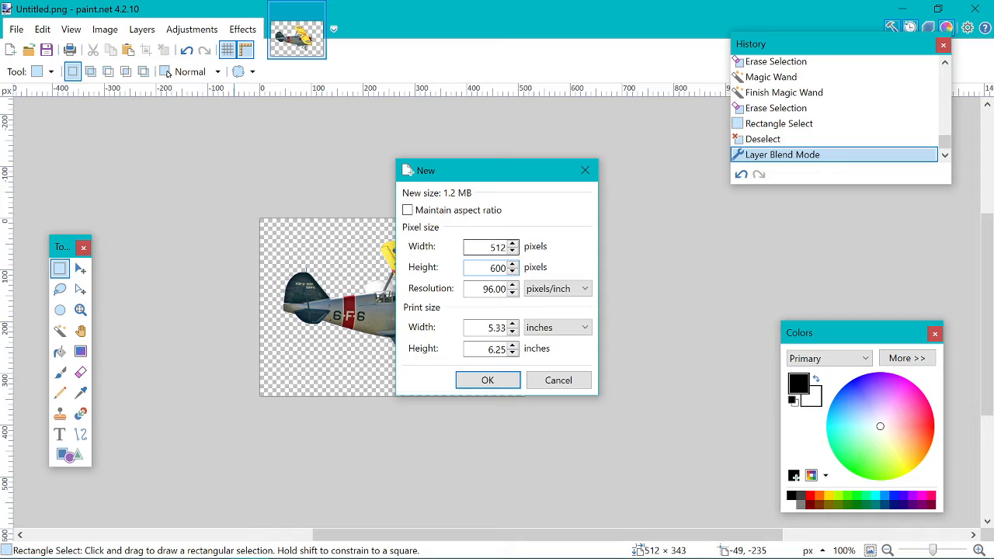
pyautogui.hotkey('shift', 'Tab')
pyautogui.write('600')
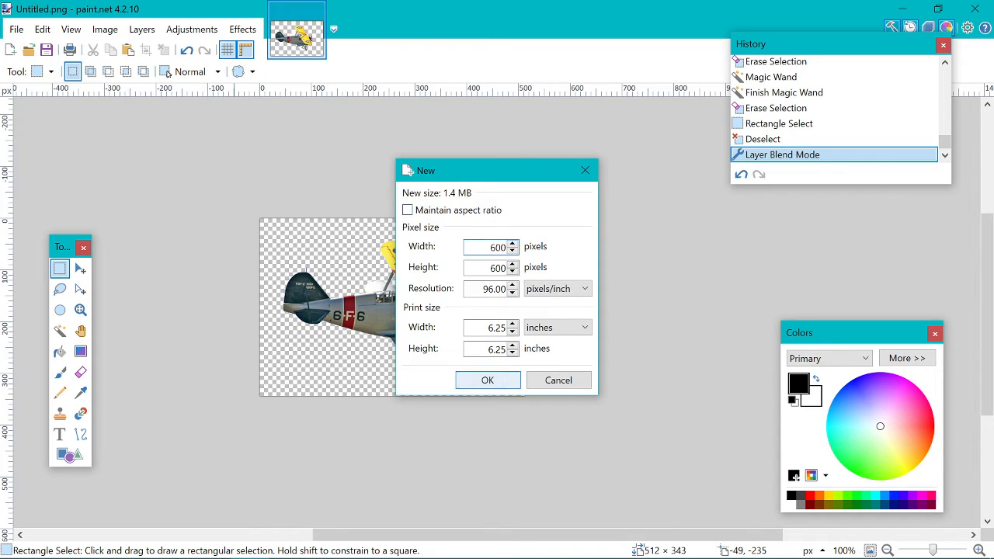
pyautogui.press('Return')
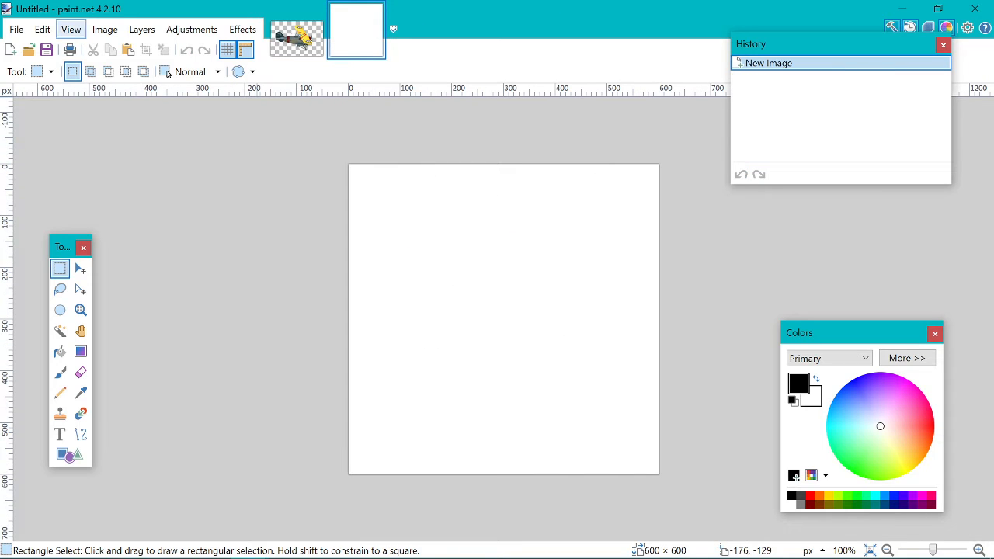
# Set the new image's Background layer to the Overlay blend mode and erase its whole white canvas
pyautogui.press('Down')
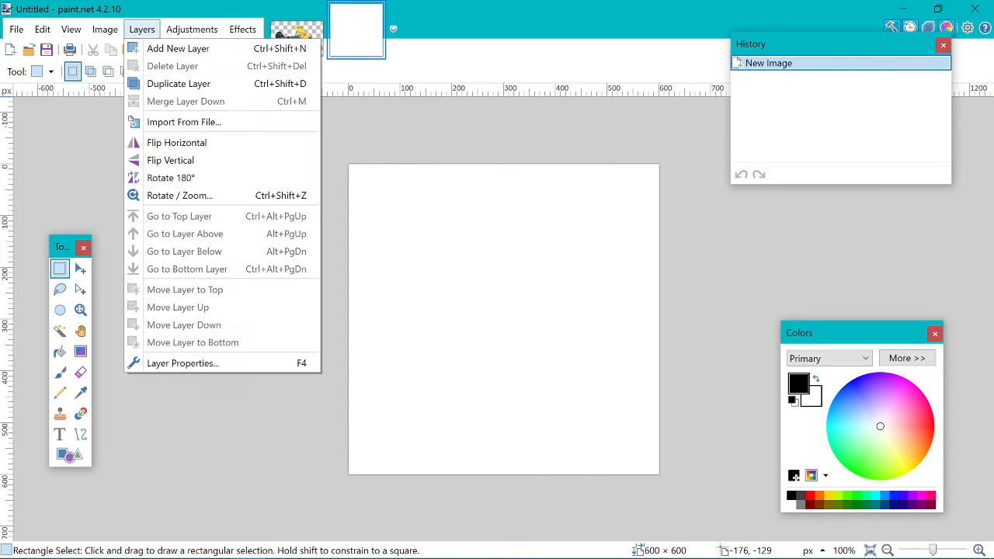
pyautogui.click(183, 363)
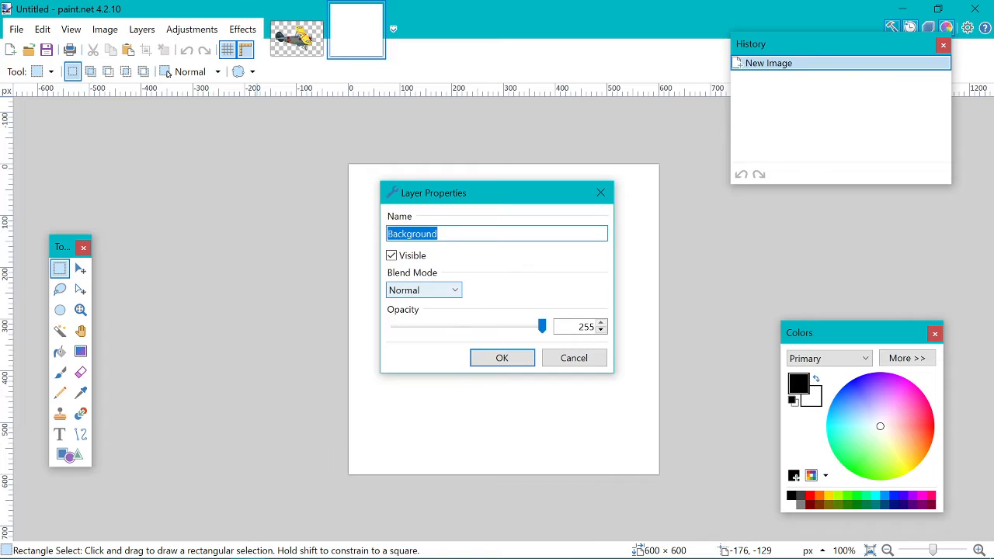
pyautogui.click(424, 290)
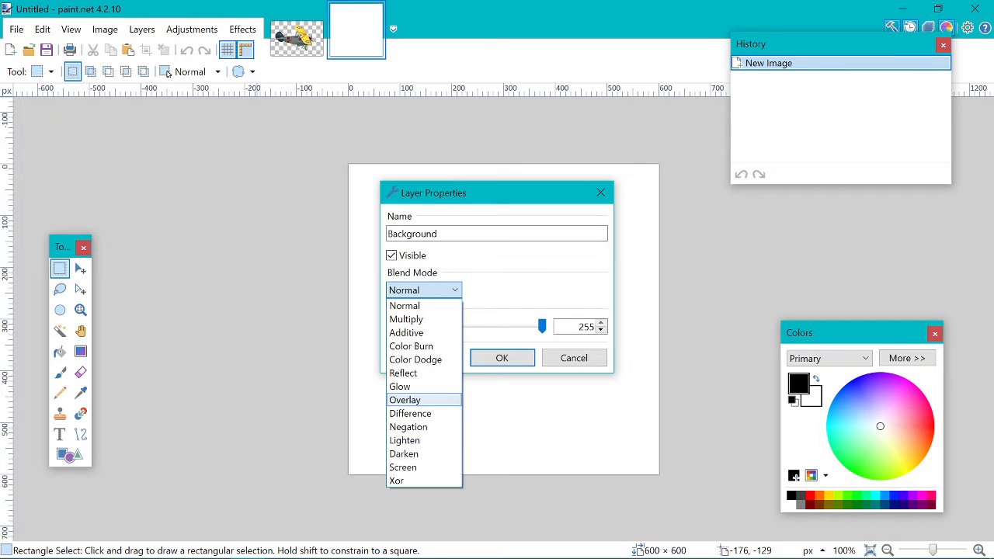
pyautogui.click(405, 400)
pyautogui.press('Return')
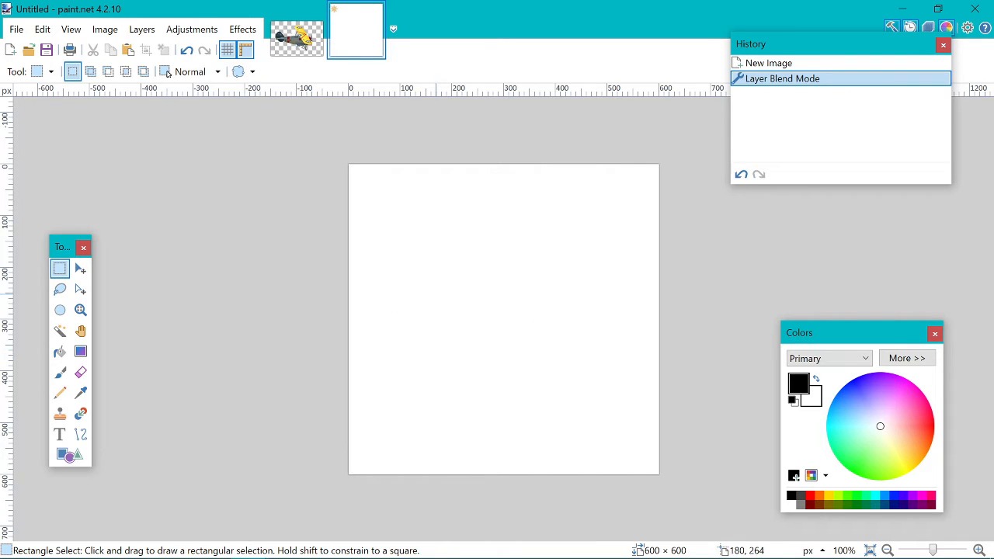
pyautogui.moveTo(260, 146); pyautogui.dragTo(794, 530)
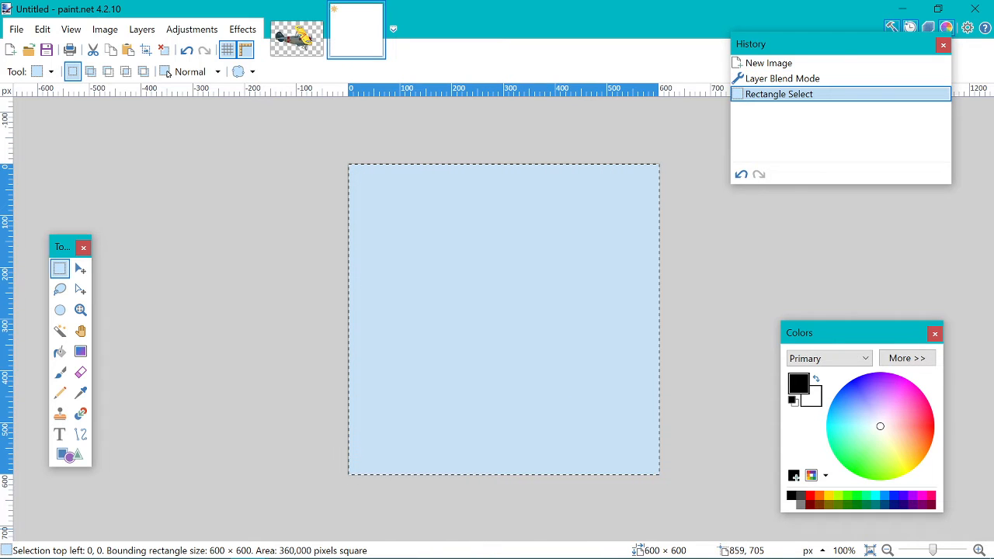
pyautogui.press('Delete')
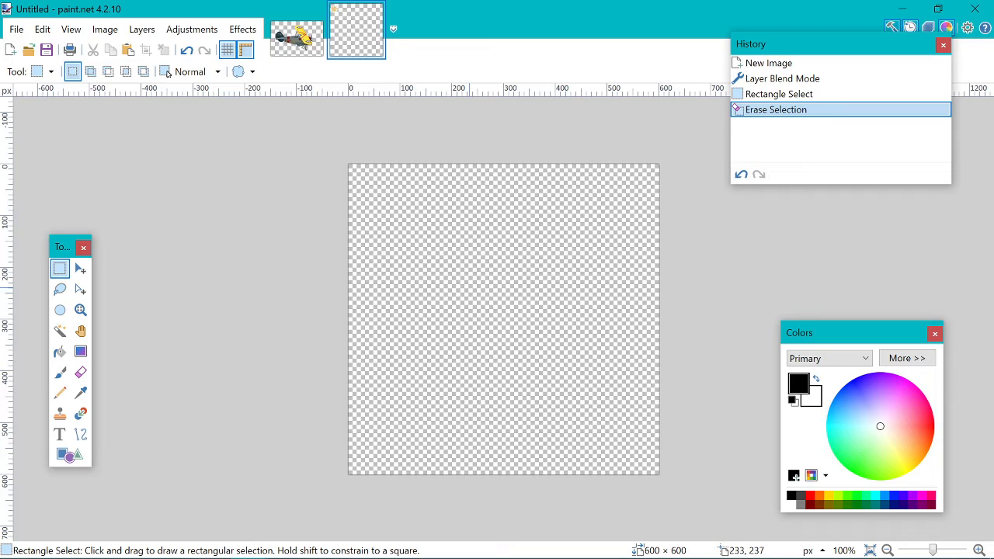
# Cut a selection of about 505 × 339 pixels around the airplane from the saved picture and paste it into the new image
pyautogui.hotkey('ctrl', 'Tab')
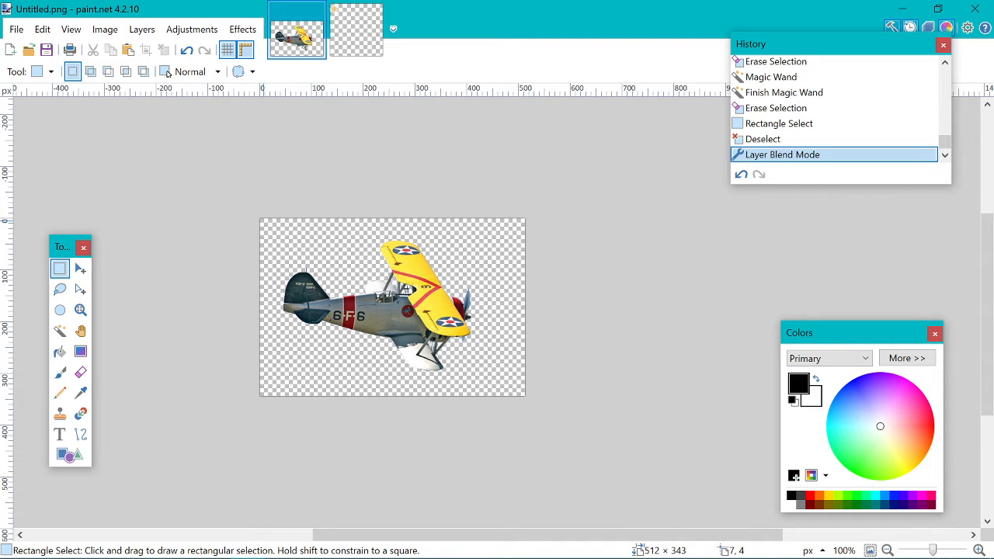
pyautogui.moveTo(265, 220); pyautogui.dragTo(537, 414)
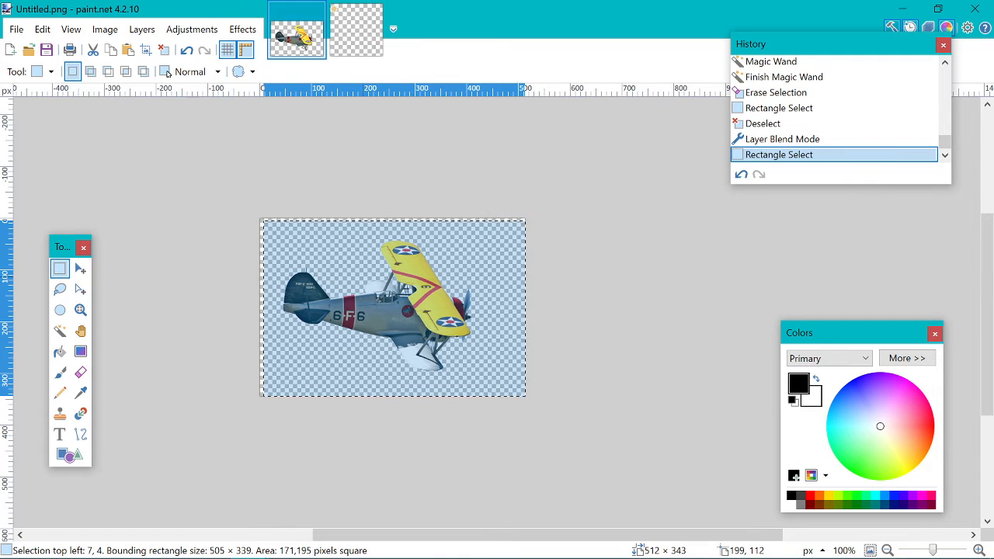
pyautogui.hotkey('ctrl', 'x')
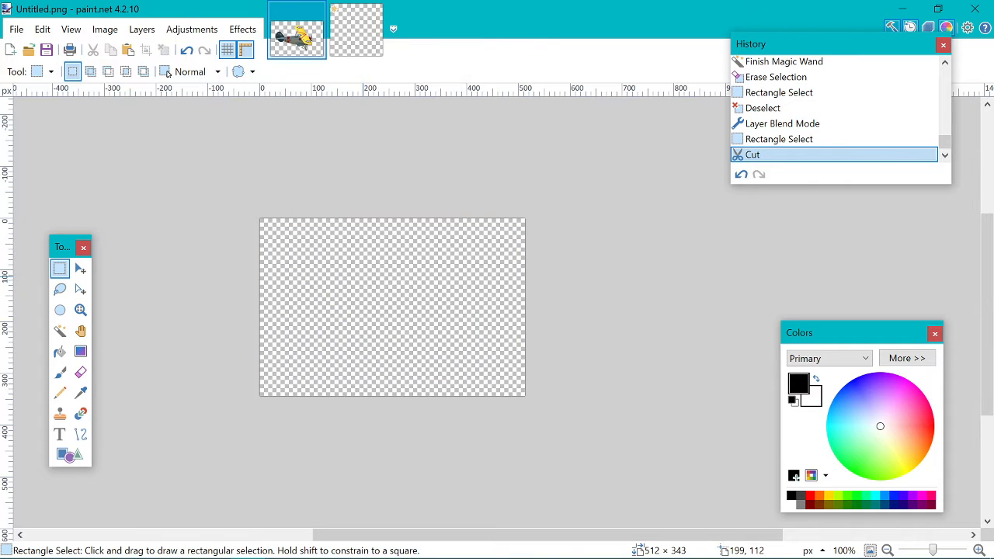
pyautogui.hotkey('ctrl', 'Tab')
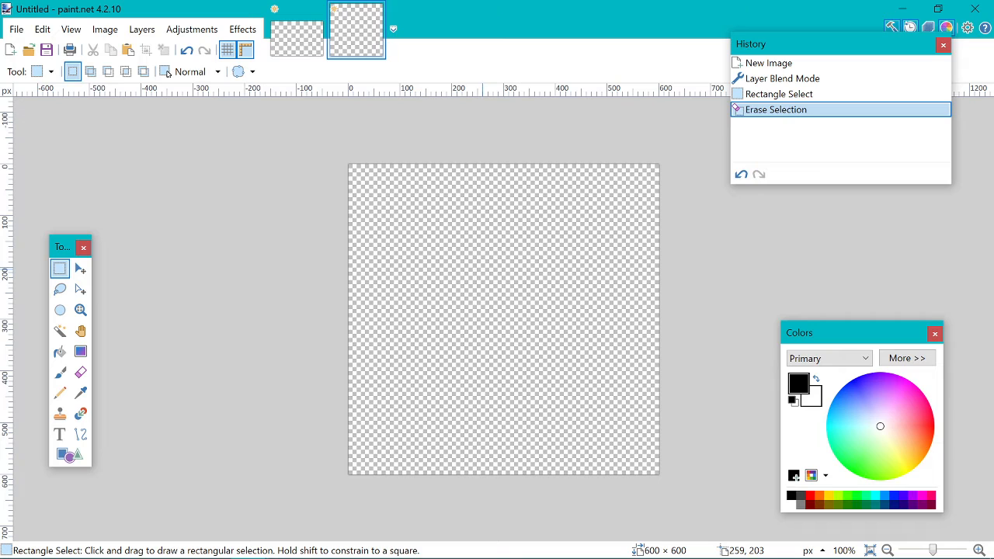
pyautogui.hotkey('ctrl', 'v')
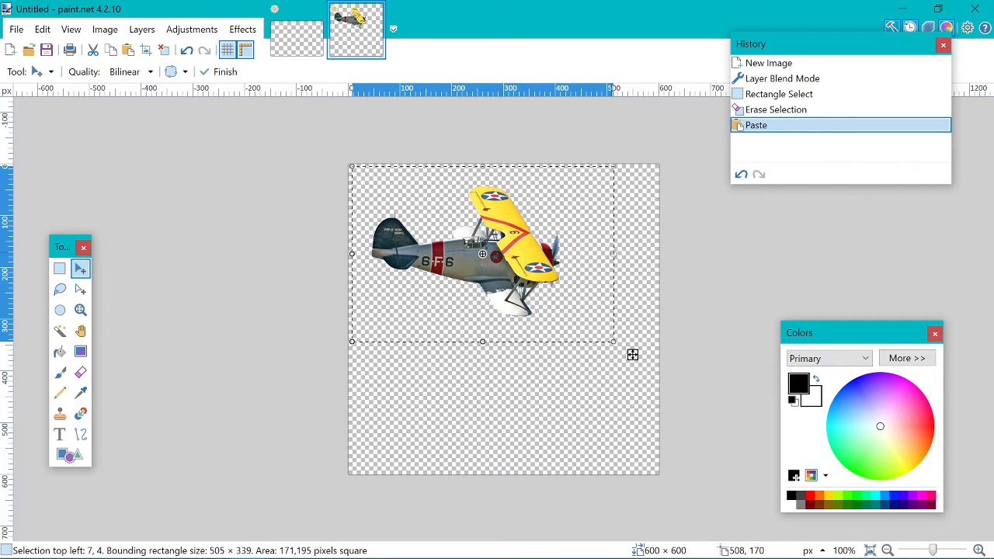
# Try resizing the pasted airplane, and undo the resize
pyautogui.moveTo(632, 354); pyautogui.dragTo(676, 353)
pyautogui.hotkey('ctrl', 'z')
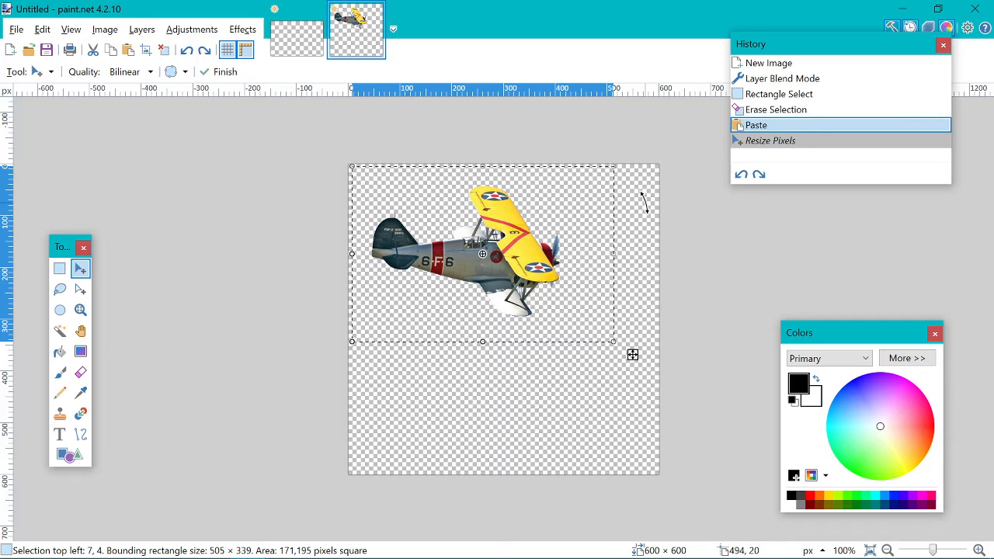
# Enlarge the pasted airplane to about 827 × 555 pixels and position it so it fills the canvas width
pyautogui.moveTo(632, 354); pyautogui.dragTo(757, 439)
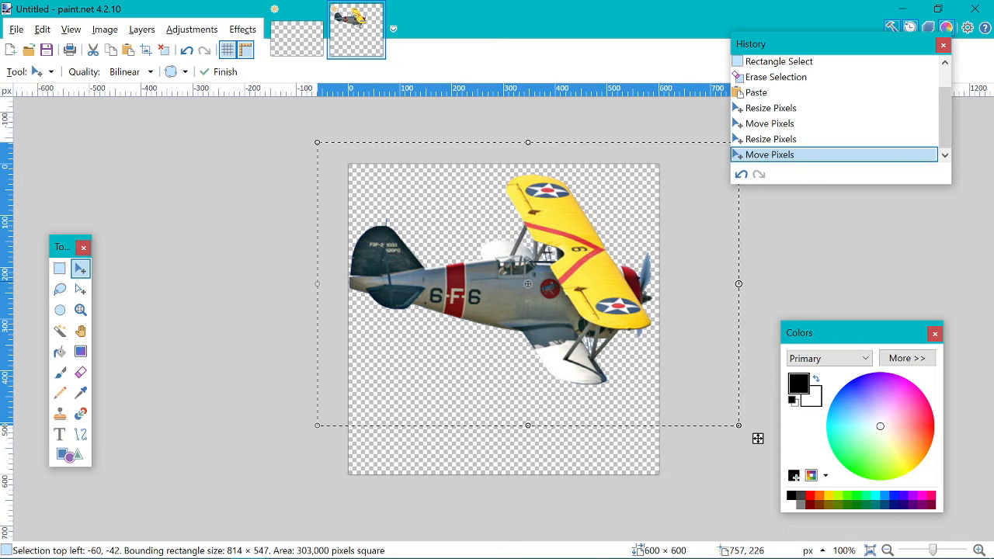
pyautogui.moveTo(757, 439); pyautogui.dragTo(764, 440)
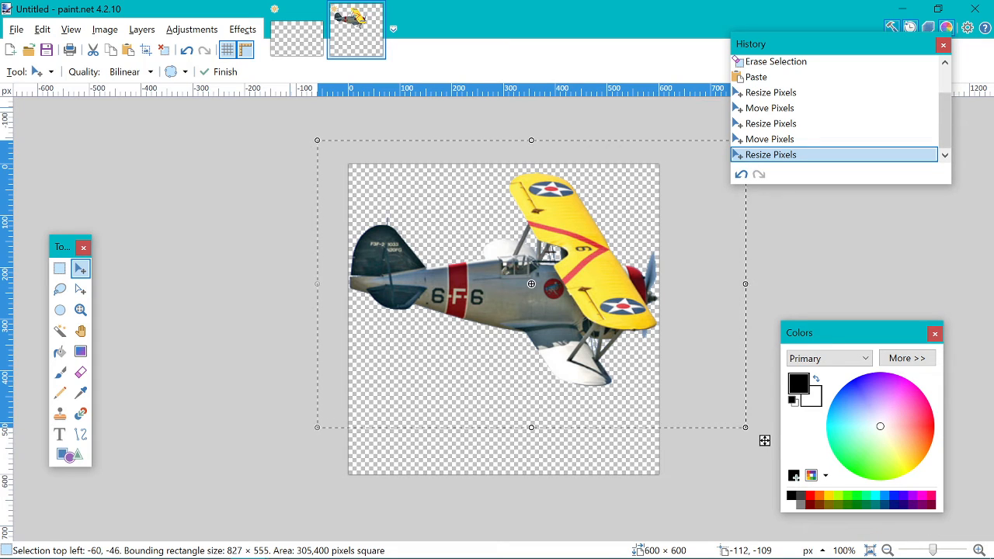
pyautogui.click(297, 31)
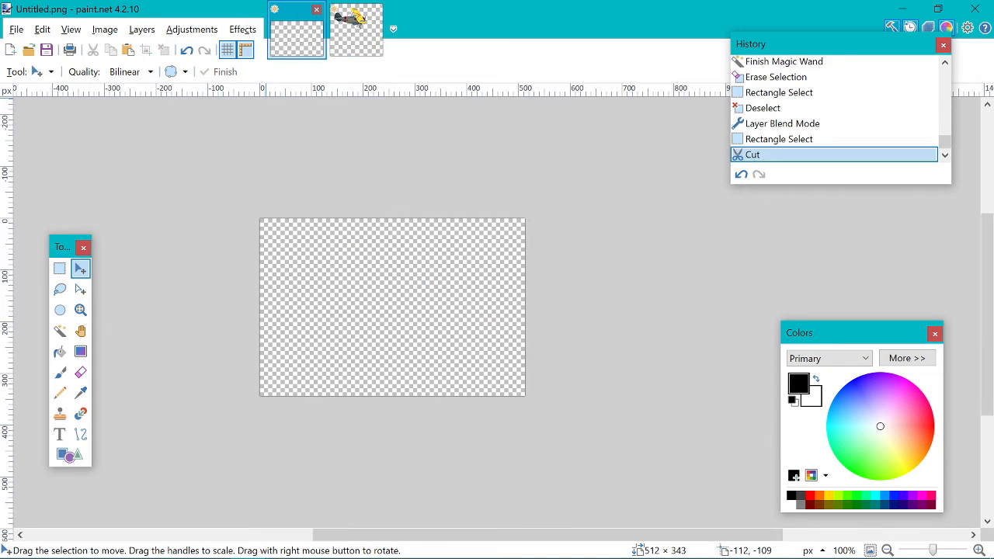
pyautogui.click(17, 30)
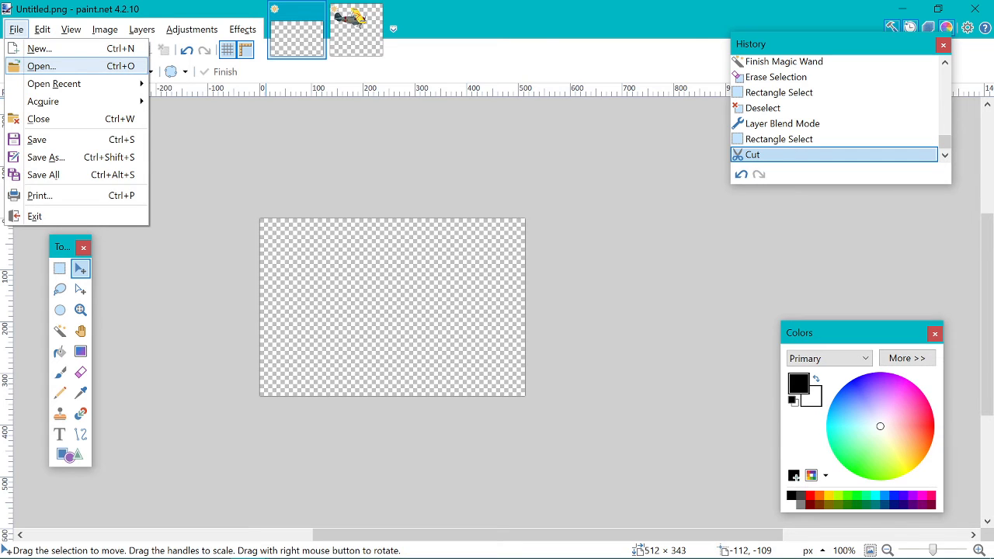
pyautogui.click(35, 66)
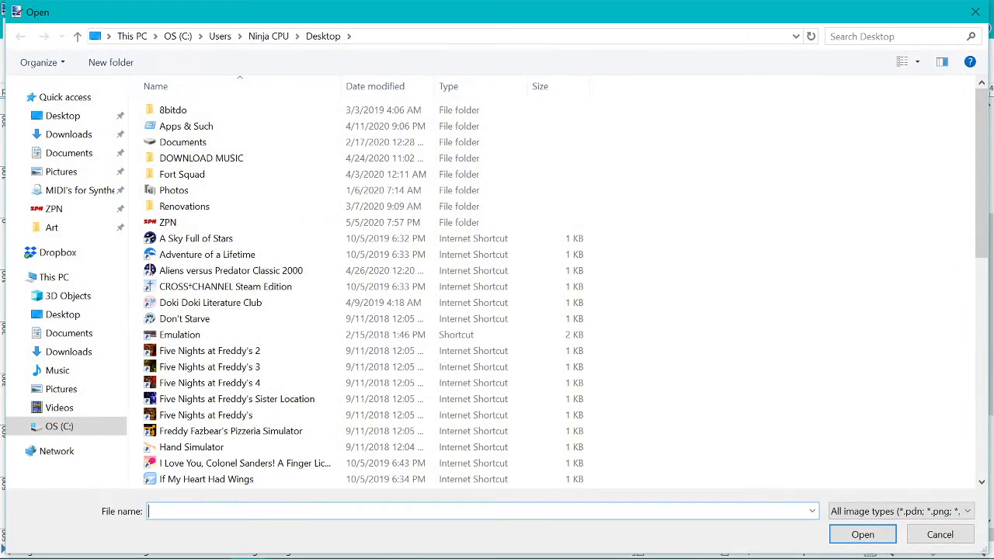
pyautogui.scroll(-2, 233, 295)
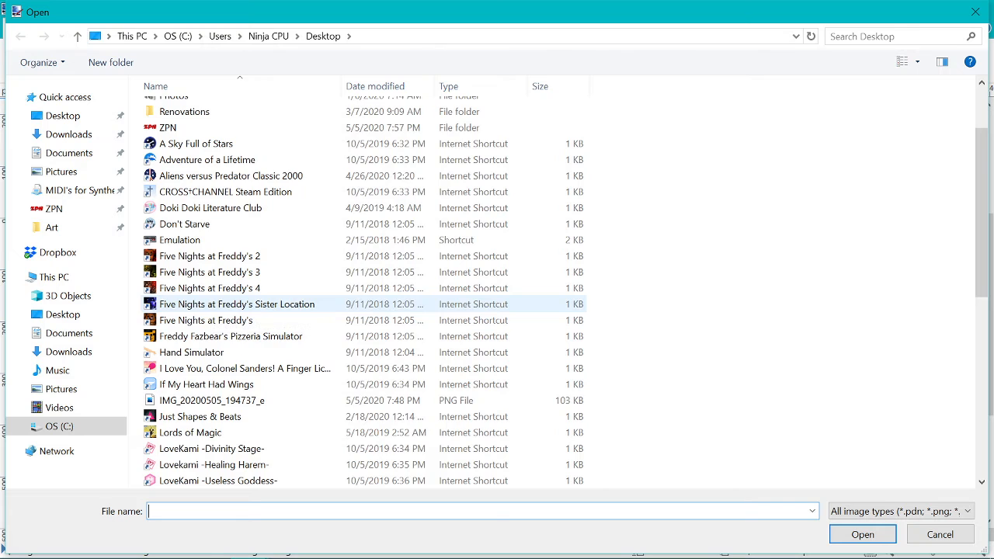
pyautogui.scroll(-4, 209, 307)
pyautogui.scroll(-4, 256, 307)
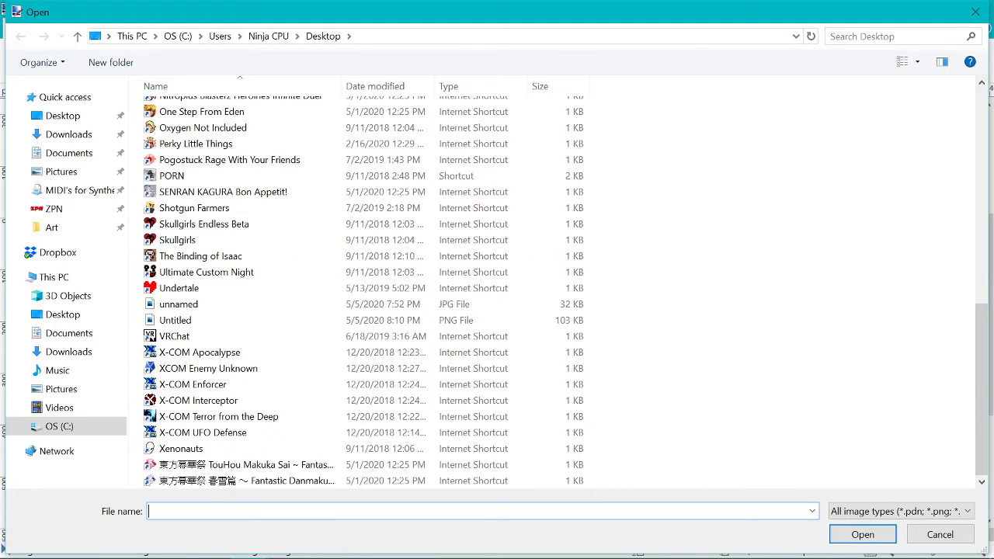
pyautogui.click(940, 535)
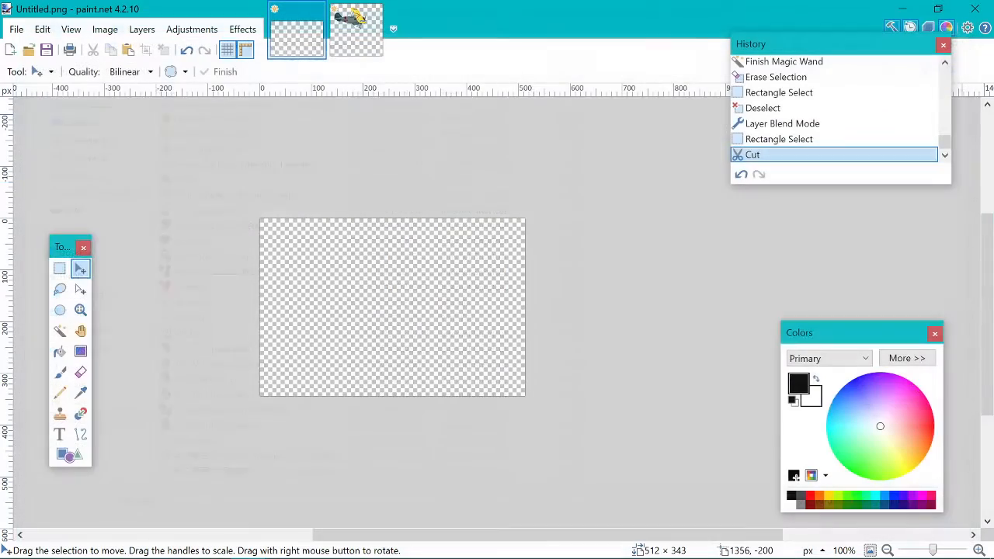
# Close the airplane photo, open IMG_20200505_194737_e from the desktop in Photos, and copy the HYPE! picture
pyautogui.click(903, 8)
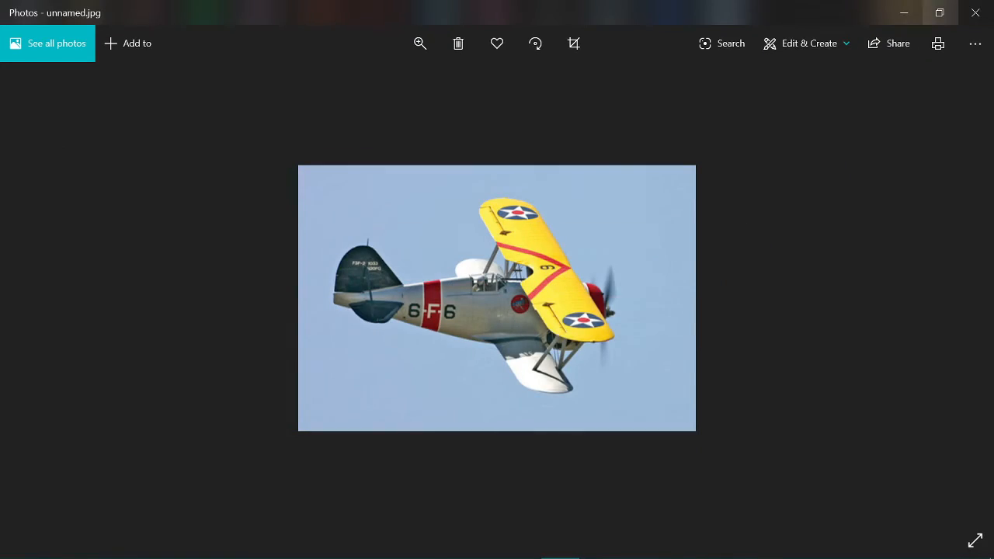
pyautogui.click(976, 12)
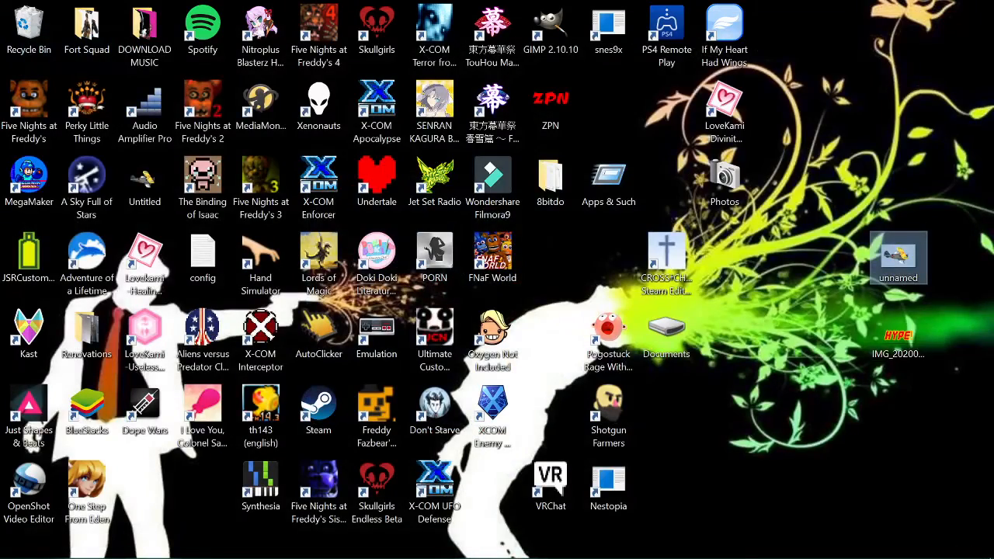
pyautogui.doubleClick(899, 335)
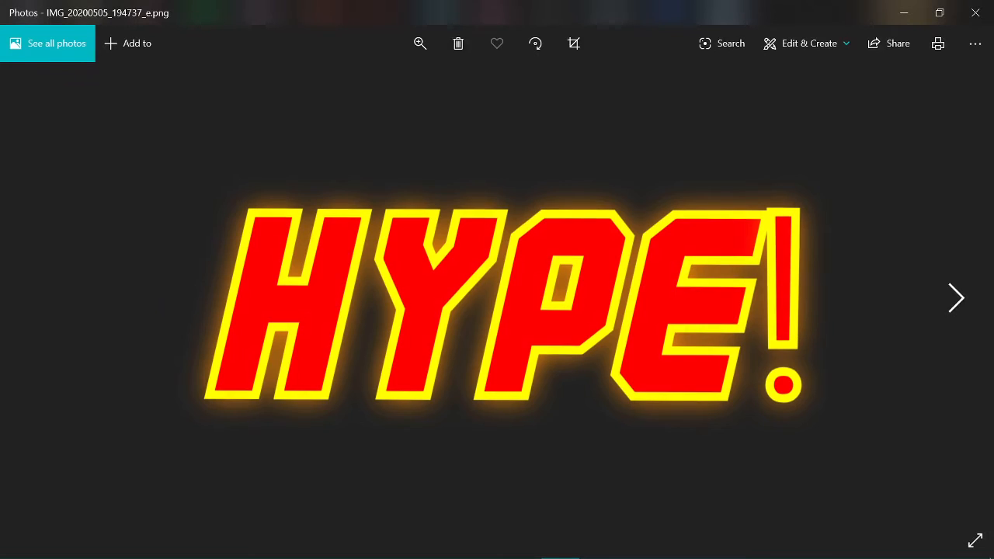
pyautogui.rightClick(394, 313)
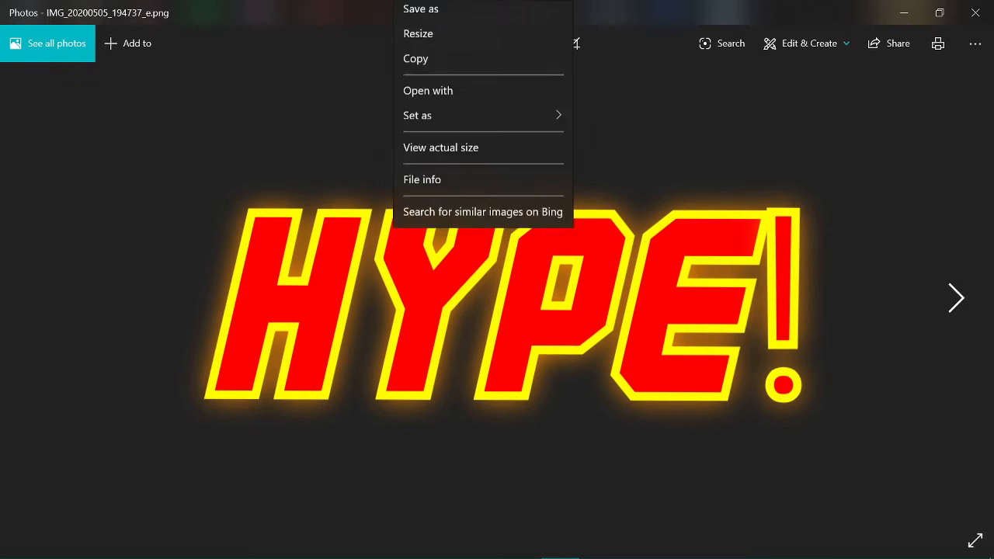
pyautogui.click(416, 286)
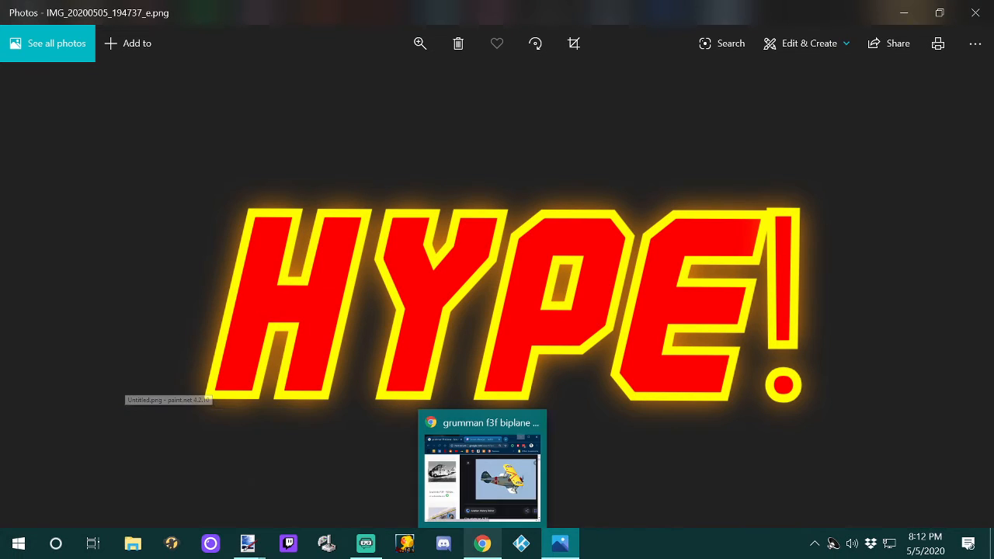
# Return to the airplane image in paint.net and try pasting and repositioning the HYPE! picture with the canvas size kept
pyautogui.moveTo(248, 543)
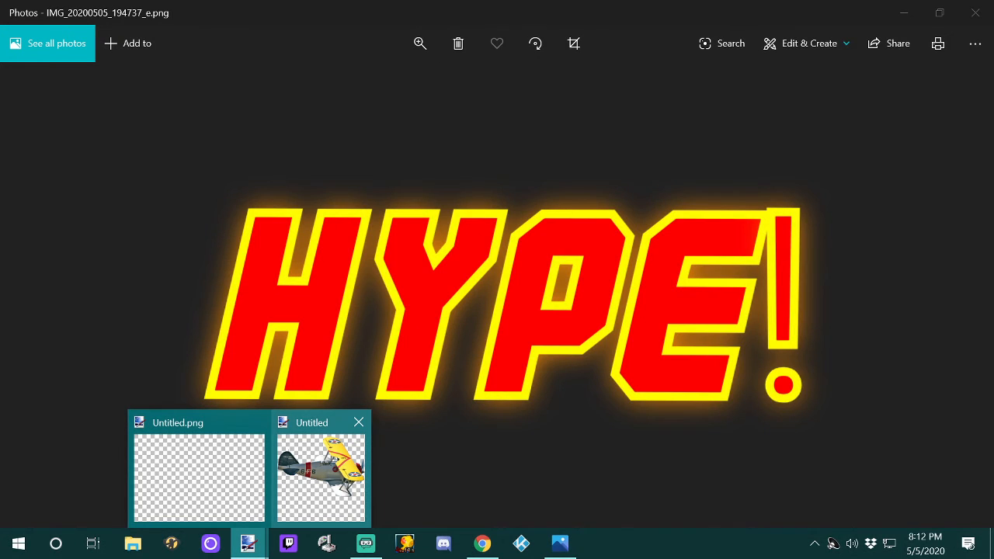
pyautogui.click(321, 474)
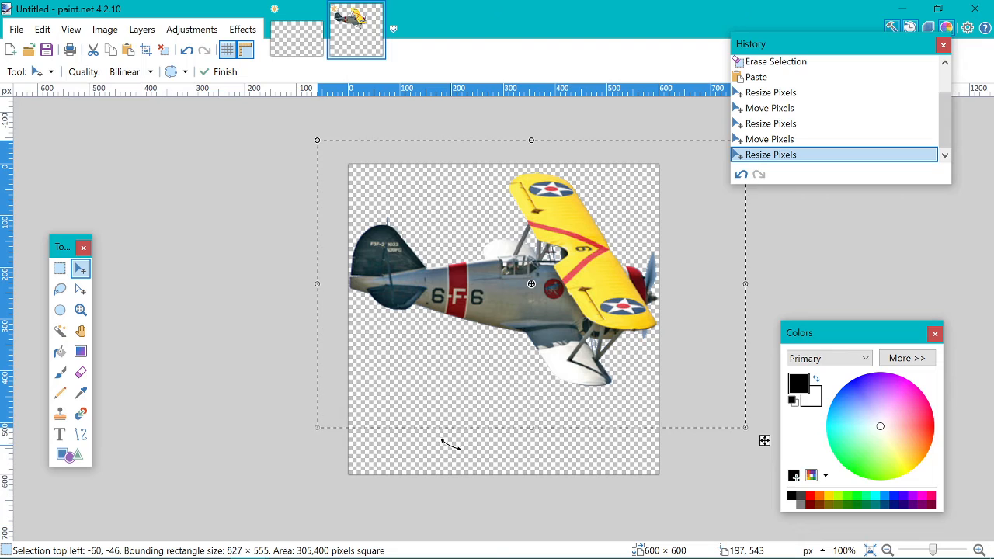
pyautogui.hotkey('ctrl', 'v')
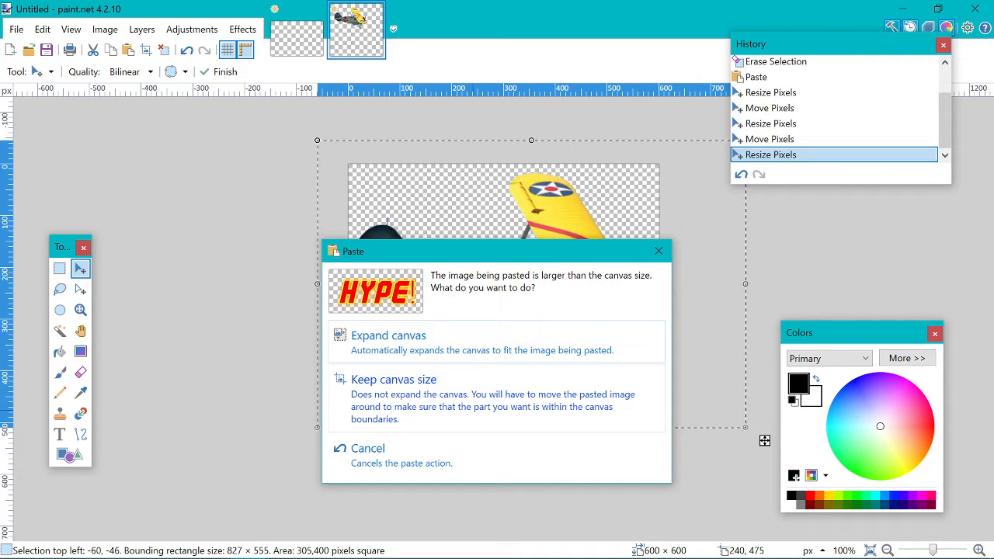
pyautogui.click(393, 380)
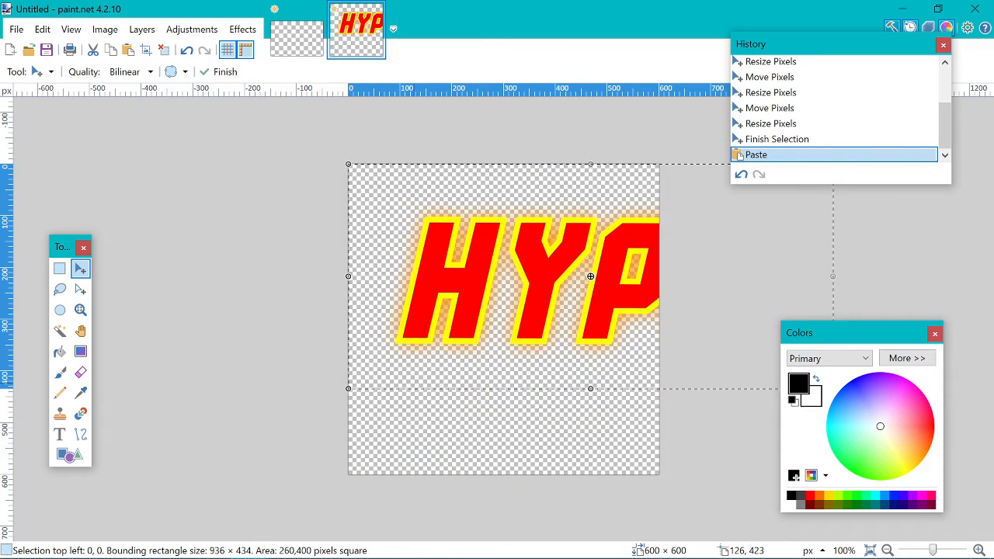
pyautogui.moveTo(560, 271)
pyautogui.mouseDown()
pyautogui.moveTo(419, 347)
pyautogui.moveTo(452, 262)
pyautogui.moveTo(454, 309)
pyautogui.moveTo(549, 253)
pyautogui.moveTo(441, 359)
pyautogui.moveTo(512, 303)
pyautogui.moveTo(485, 310)
pyautogui.mouseUp()
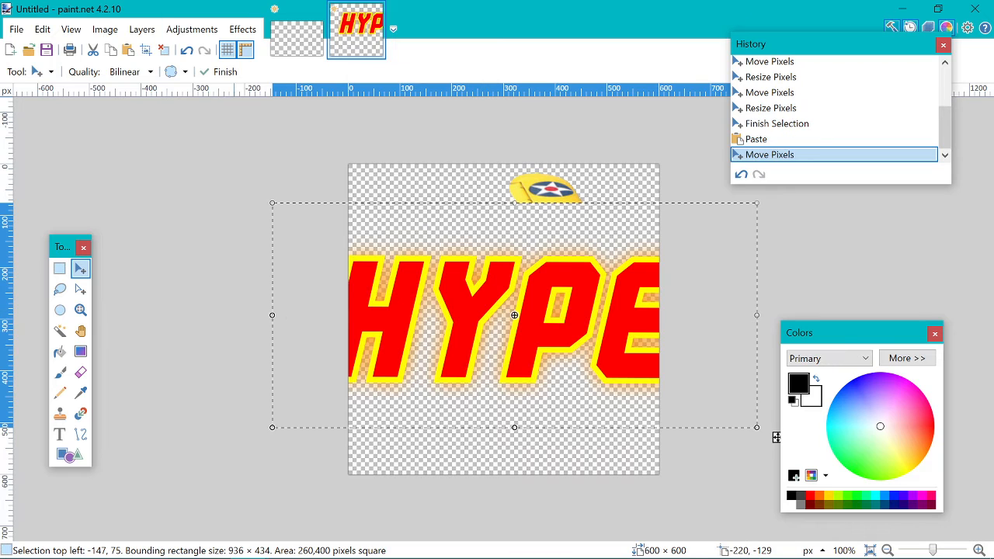
pyautogui.click(187, 50)
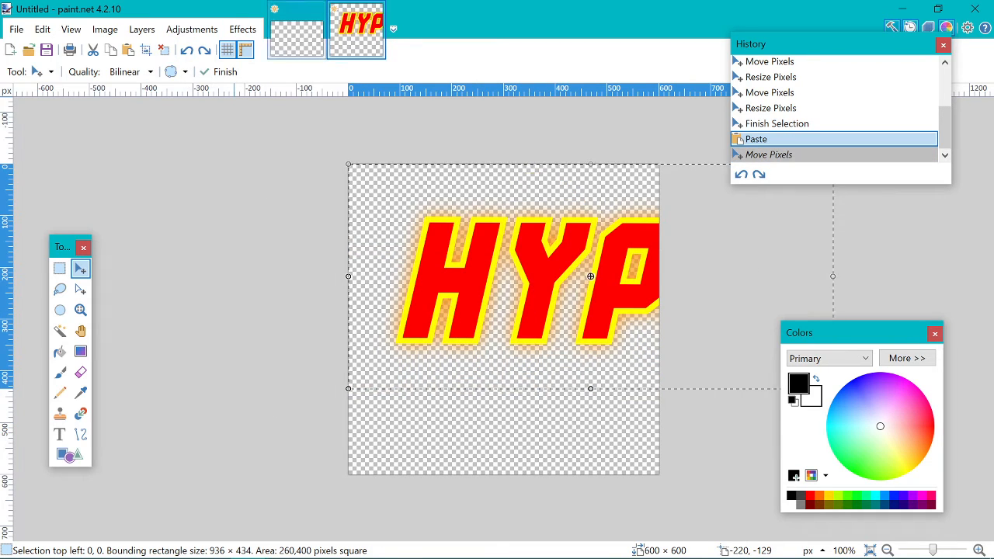
# Undo the HYPE! paste in the 600 × 600 airplane image
pyautogui.click(296, 32)
pyautogui.click(420, 297)
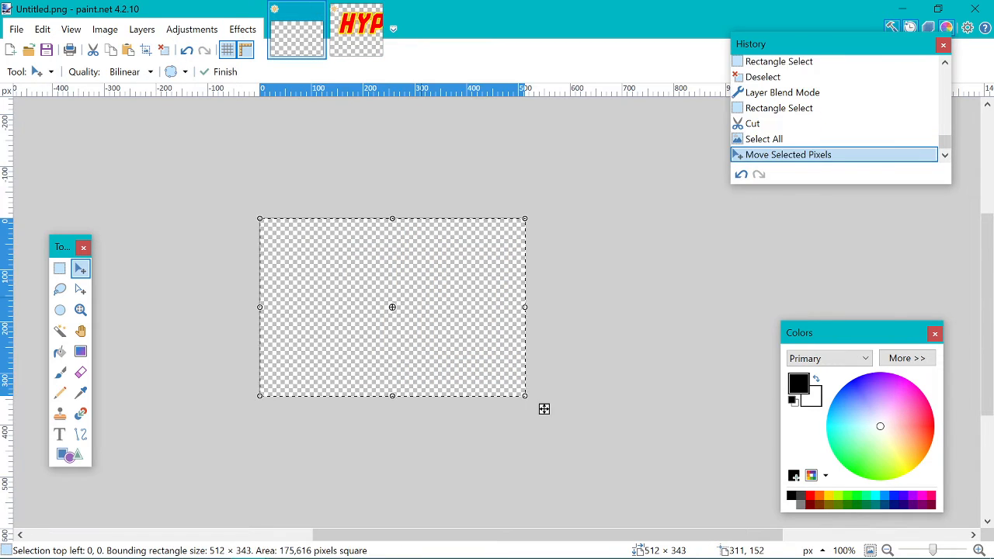
pyautogui.click(355, 31)
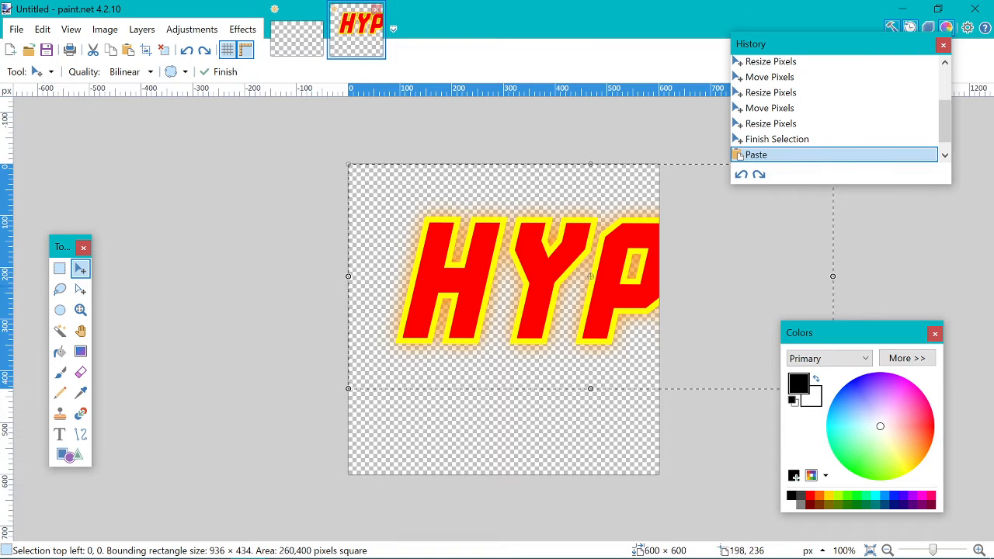
pyautogui.hotkey('ctrl', 'z')
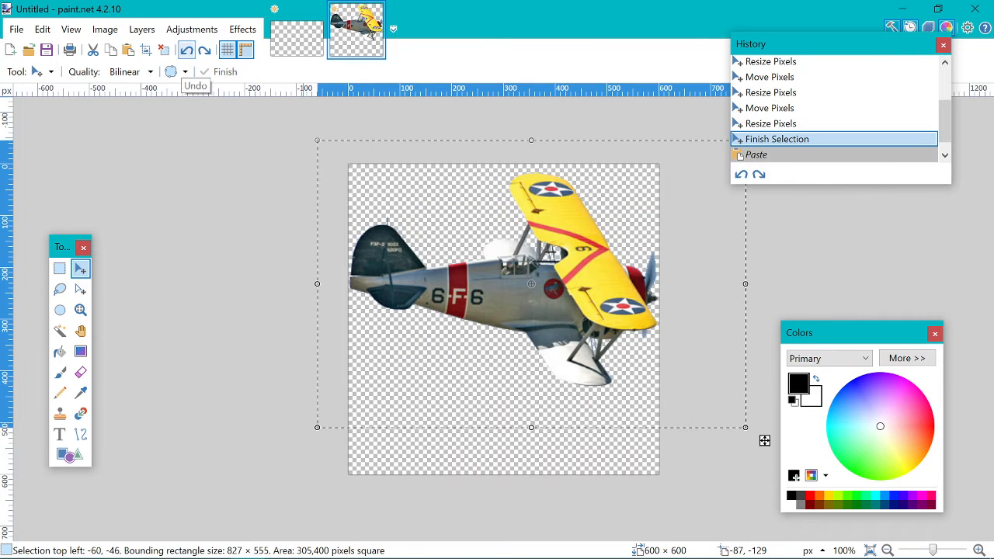
# Paste the HYPE! picture into the emptied Untitled.png image, expanding the canvas to fit it
pyautogui.click(296, 32)
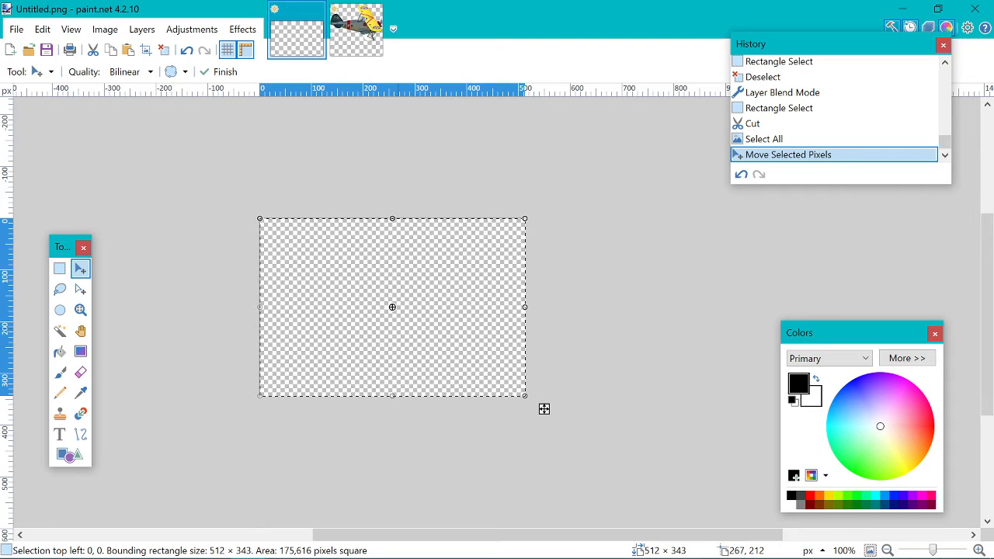
pyautogui.hotkey('ctrl', 'v')
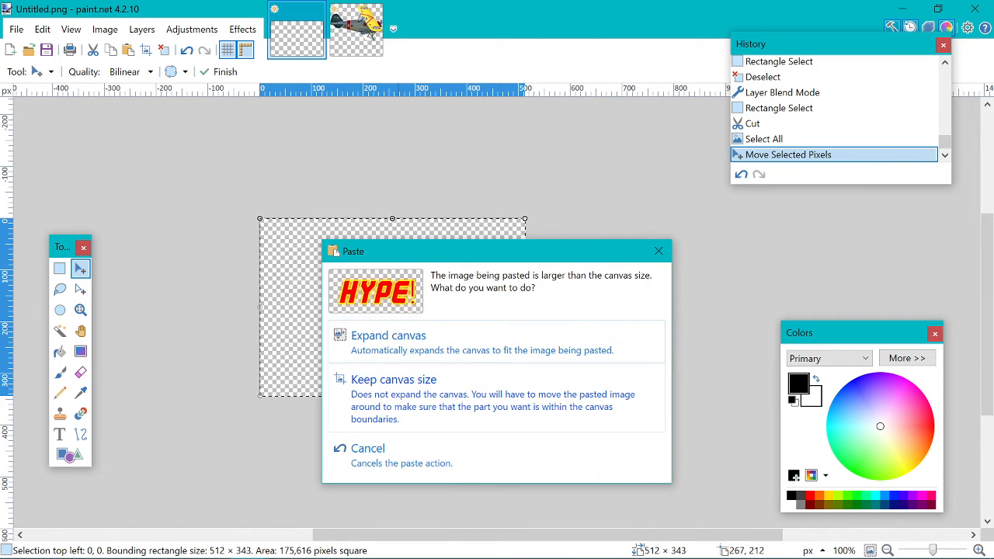
pyautogui.click(416, 346)
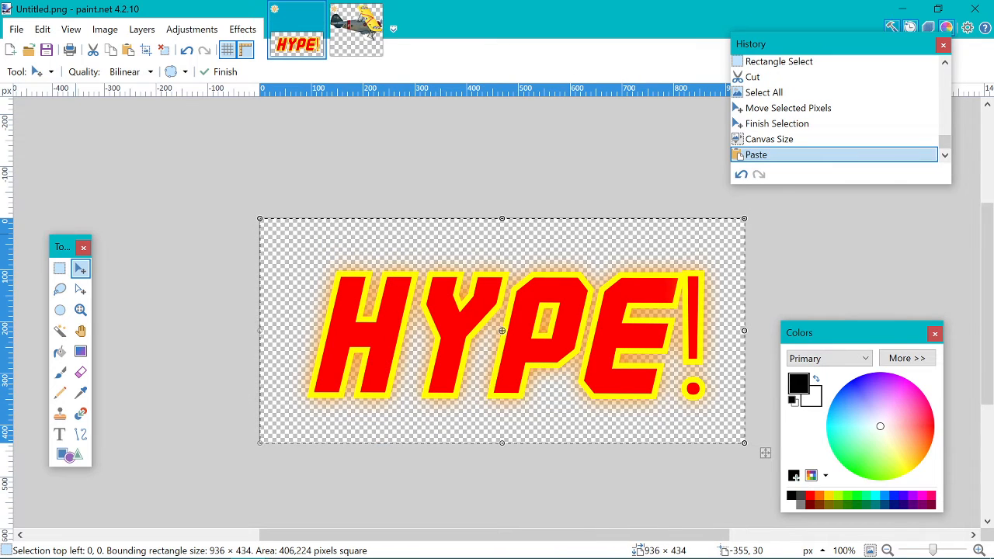
# Crop the image to a rectangular selection of about 834 × 312 pixels around the HYPE! lettering
pyautogui.click(59, 268)
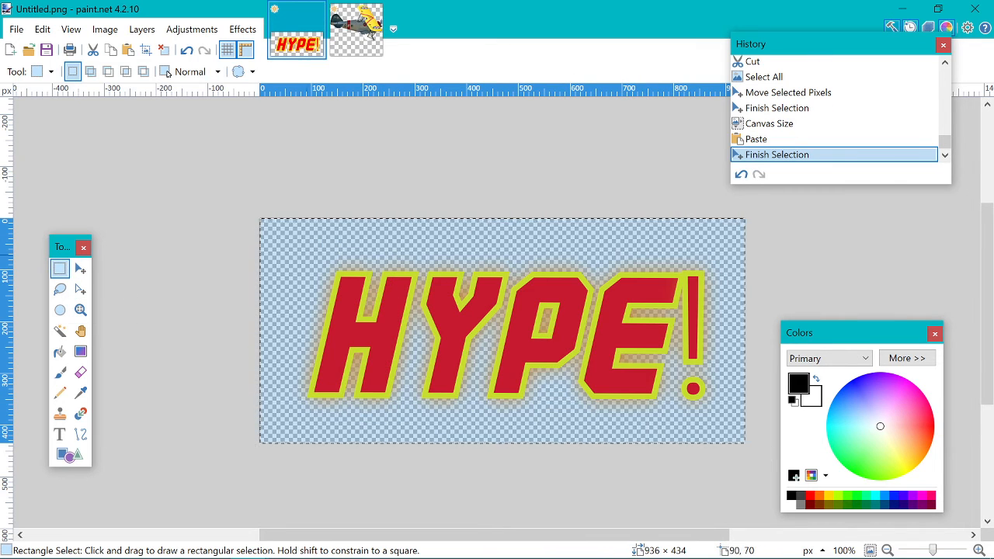
pyautogui.moveTo(290, 267); pyautogui.dragTo(722, 421)
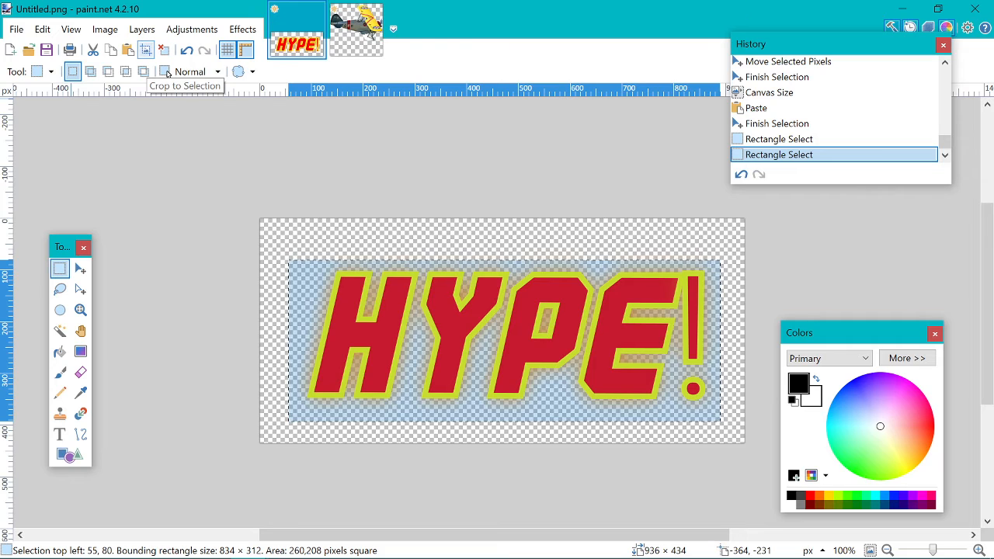
pyautogui.click(146, 50)
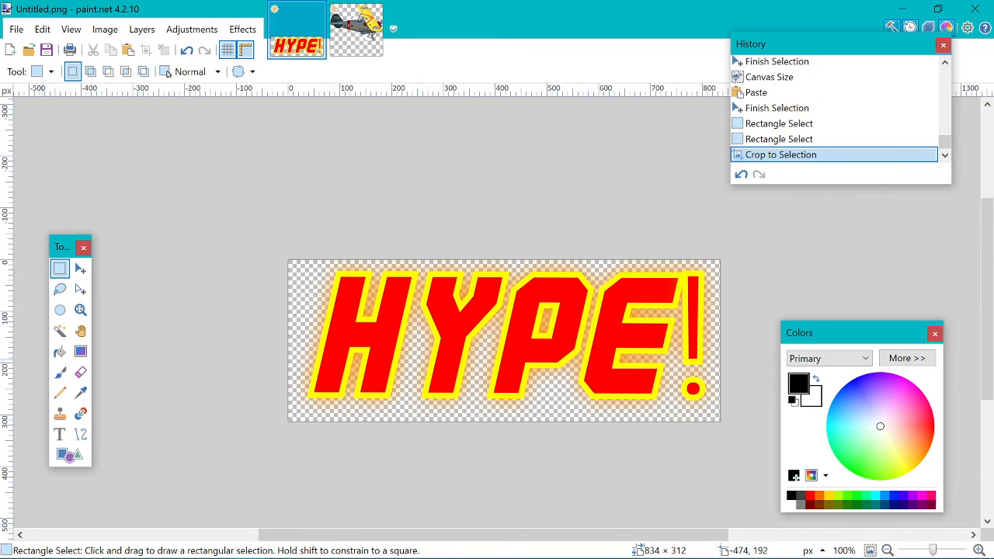
# Inspect the edges and glow of the HYPE! lettering at 300% zoom, and fit the whole image back in view
pyautogui.click(80, 310)
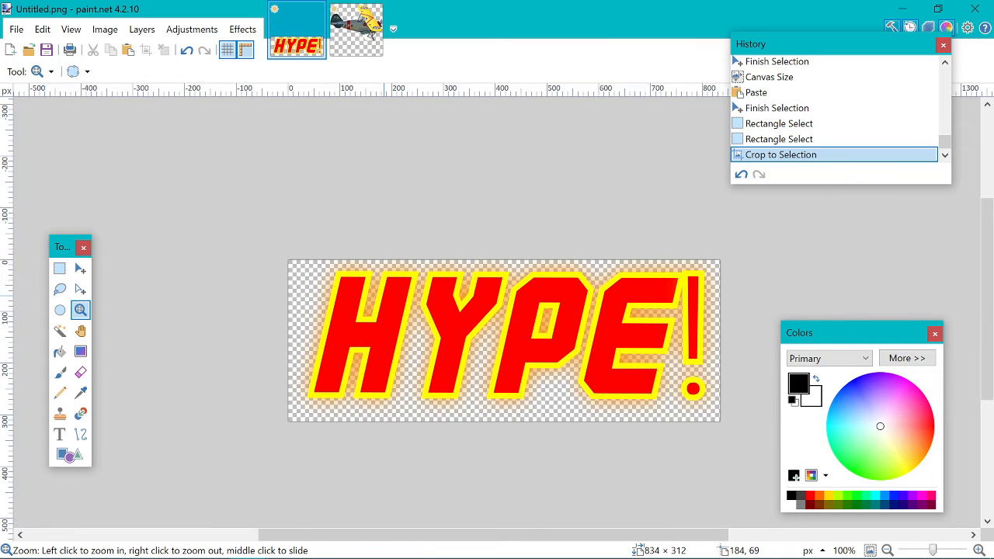
pyautogui.click(444, 292)
pyautogui.click(474, 291)
pyautogui.click(475, 289)
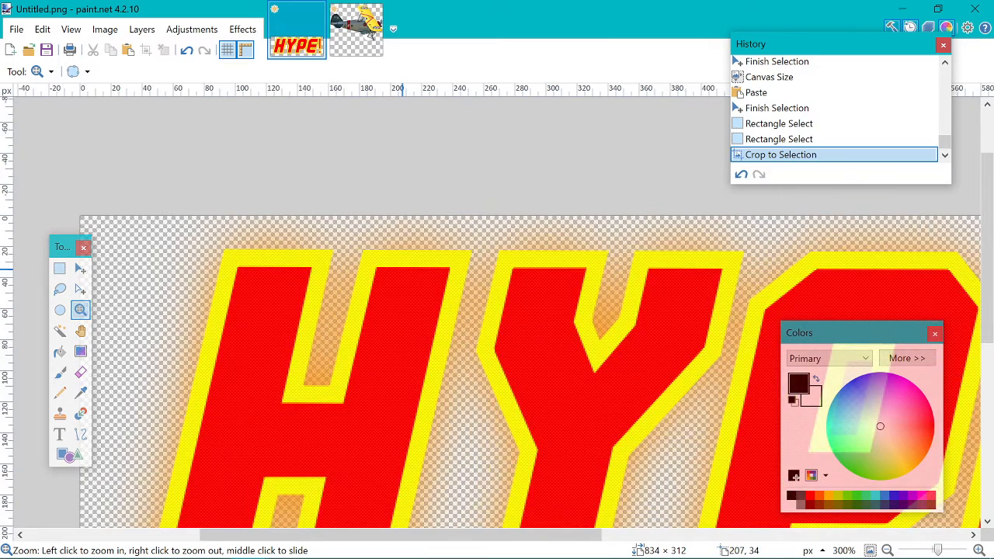
pyautogui.scroll(-3, 402, 270)
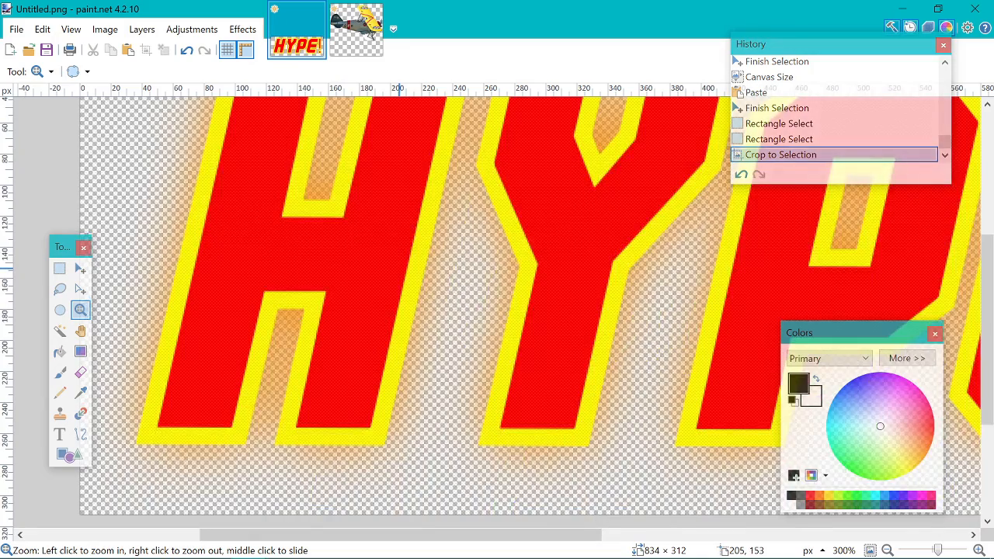
pyautogui.scroll(3, 399, 268)
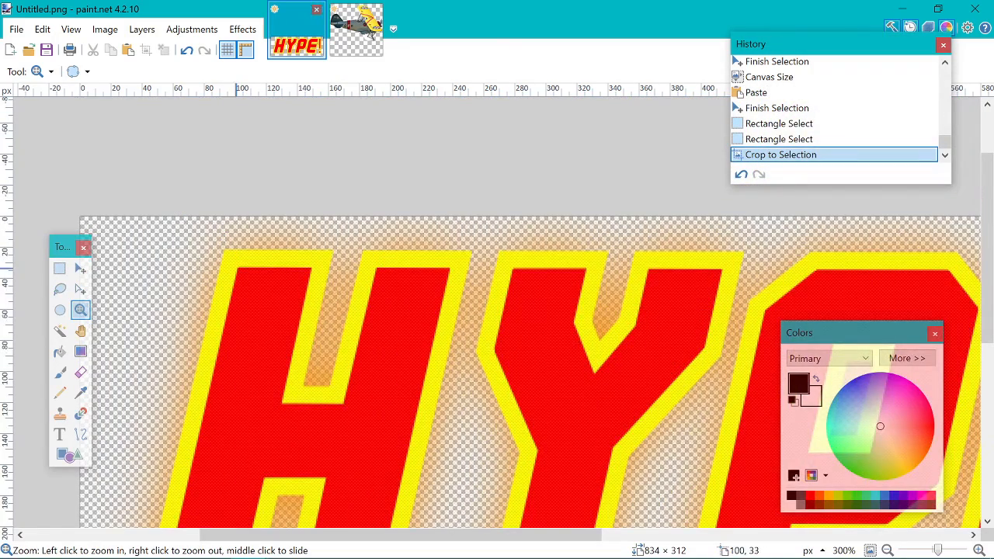
pyautogui.click(59, 268)
pyautogui.scroll(-3, 117, 171)
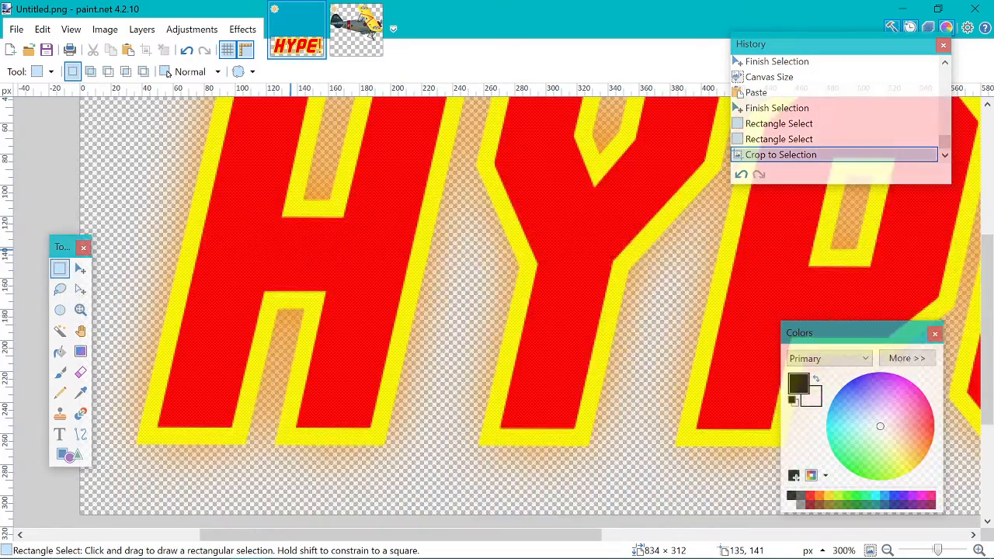
pyautogui.scroll(1, 528, 311)
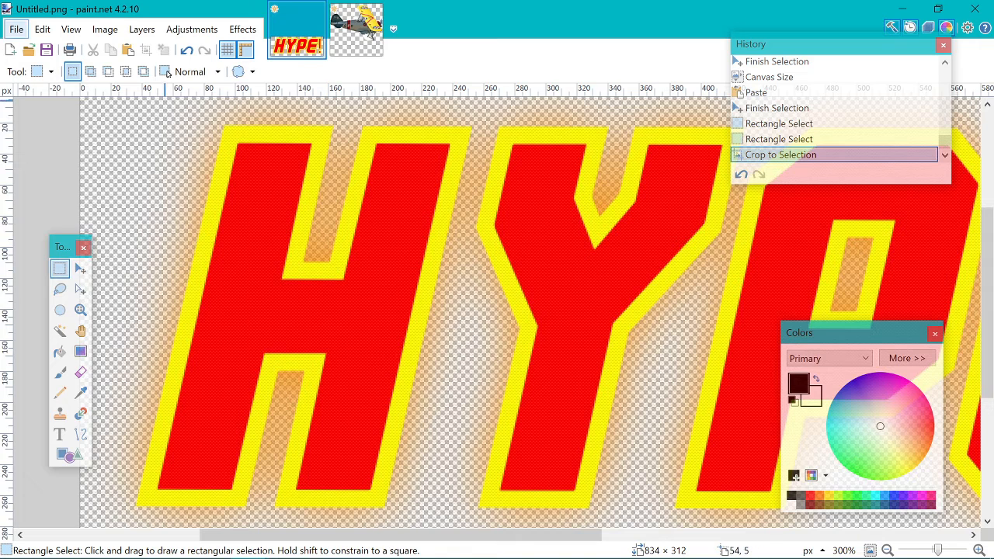
pyautogui.hotkey('alt', 'v')
pyautogui.press('Down')
pyautogui.press('Down')
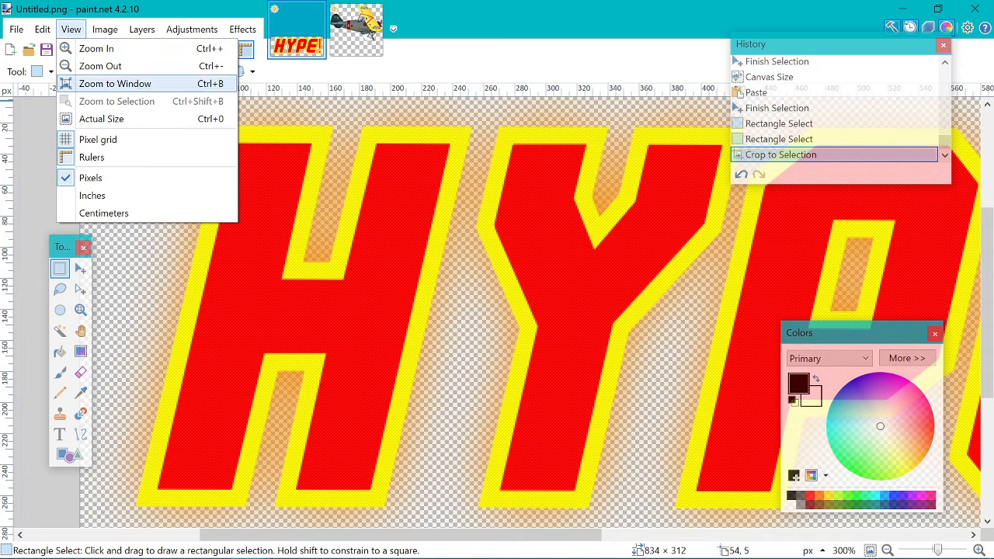
pyautogui.press('Return')
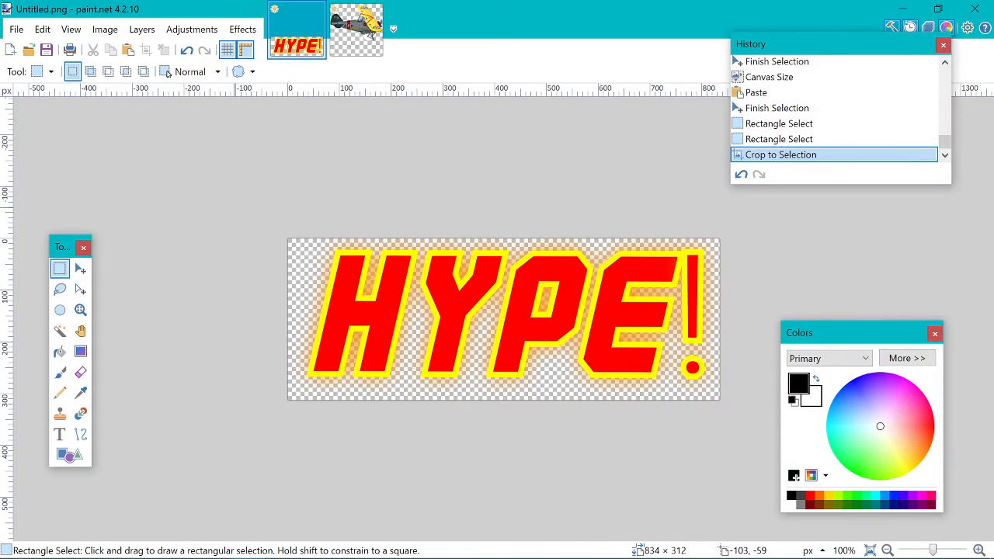
# Select the whole 834 × 312 HYPE! picture, cut it, and go to the airplane image
pyautogui.moveTo(252, 225); pyautogui.dragTo(878, 502)
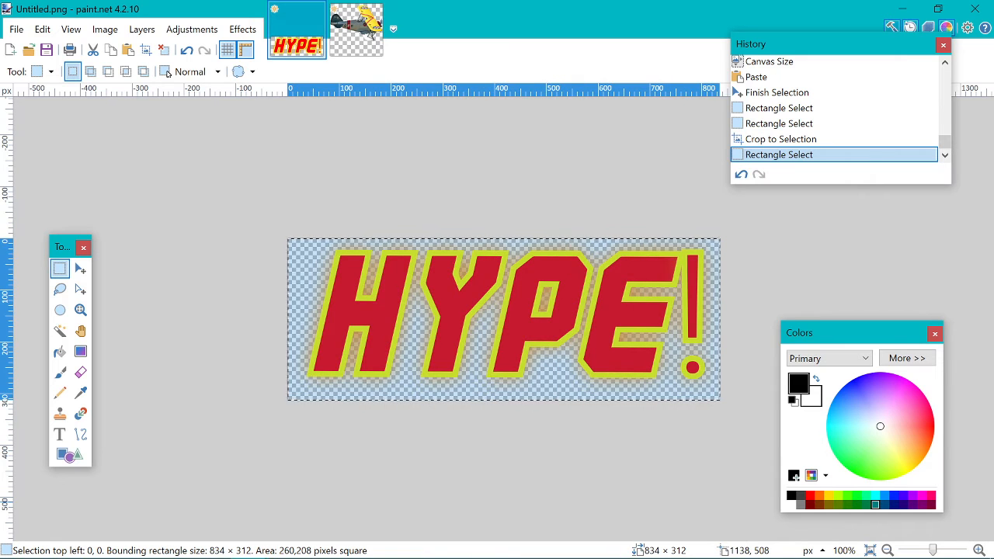
pyautogui.hotkey('ctrl', 'x')
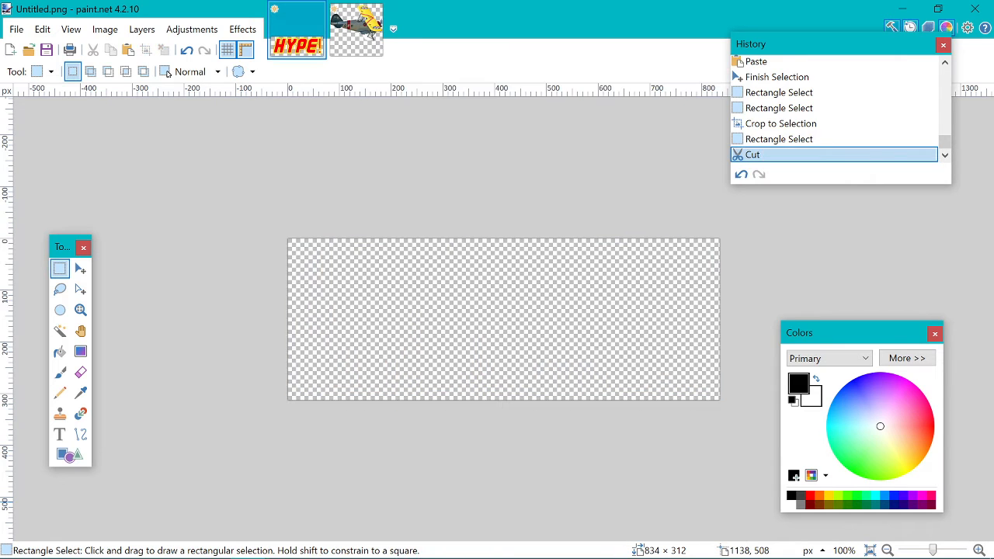
pyautogui.hotkey('ctrl', 'Tab')
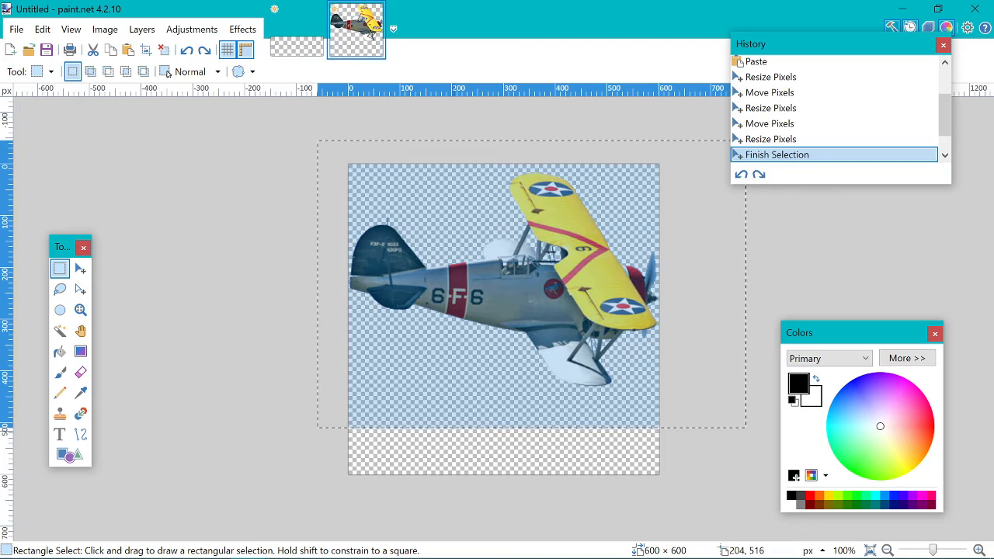
# Paste the HYPE! picture with the canvas size kept, scale it to about 520 × 194 pixels and place it low over the airplane's wheel
pyautogui.click(452, 466)
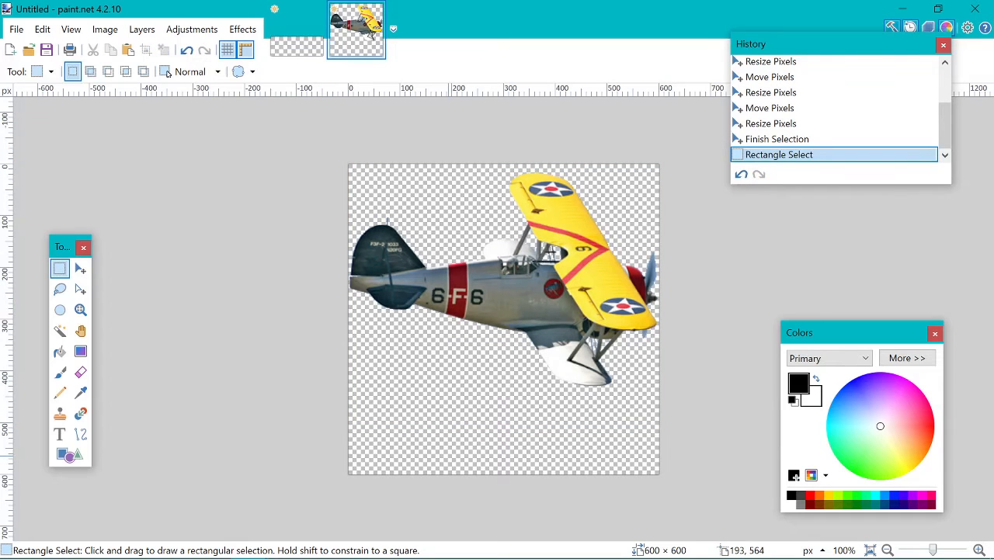
pyautogui.hotkey('ctrl', 'v')
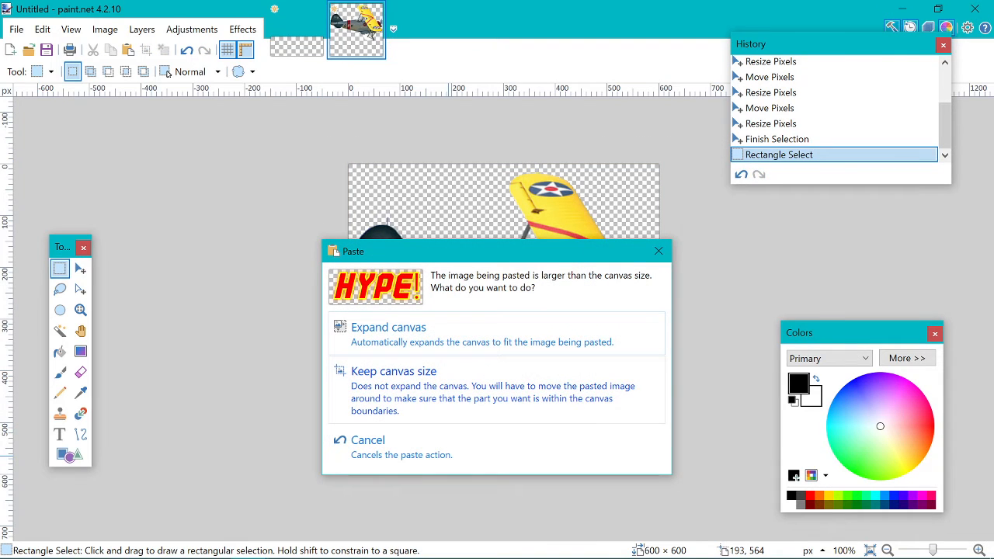
pyautogui.click(423, 377)
pyautogui.moveTo(455, 247); pyautogui.dragTo(311, 384)
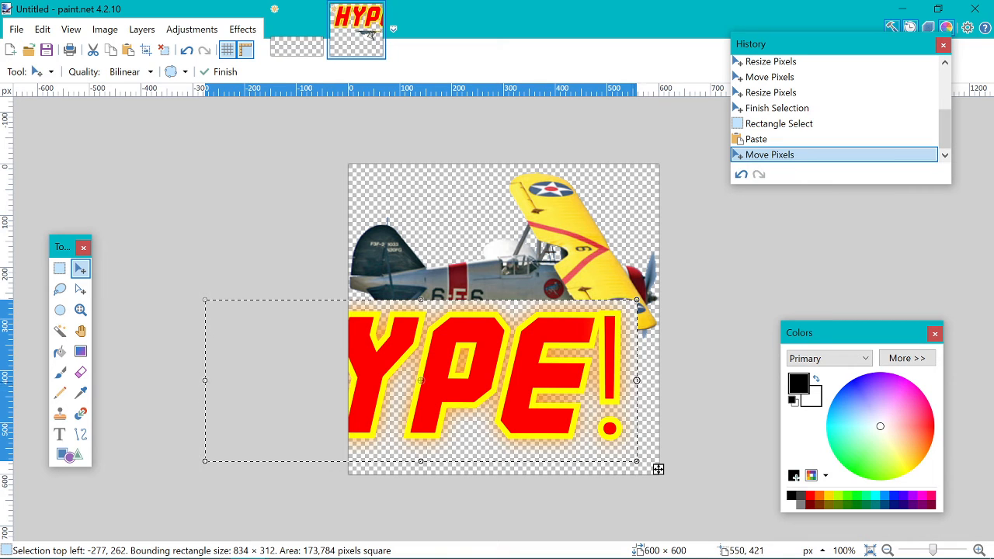
pyautogui.moveTo(658, 469)
pyautogui.mouseDown()
pyautogui.moveTo(494, 438)
pyautogui.moveTo(626, 450)
pyautogui.moveTo(668, 484)
pyautogui.moveTo(643, 498)
pyautogui.moveTo(660, 490)
pyautogui.moveTo(652, 455)
pyautogui.mouseUp()
pyautogui.moveTo(650, 448); pyautogui.dragTo(650, 476)
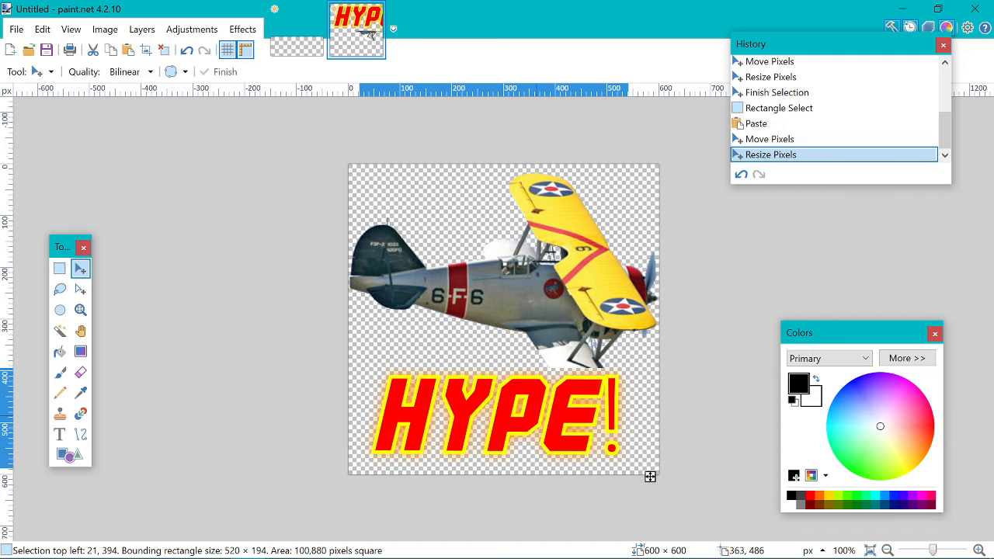
pyautogui.moveTo(650, 477)
pyautogui.mouseDown()
pyautogui.moveTo(437, 442)
pyautogui.moveTo(677, 515)
pyautogui.moveTo(637, 485)
pyautogui.moveTo(651, 484)
pyautogui.moveTo(624, 487)
pyautogui.moveTo(647, 482)
pyautogui.mouseUp()
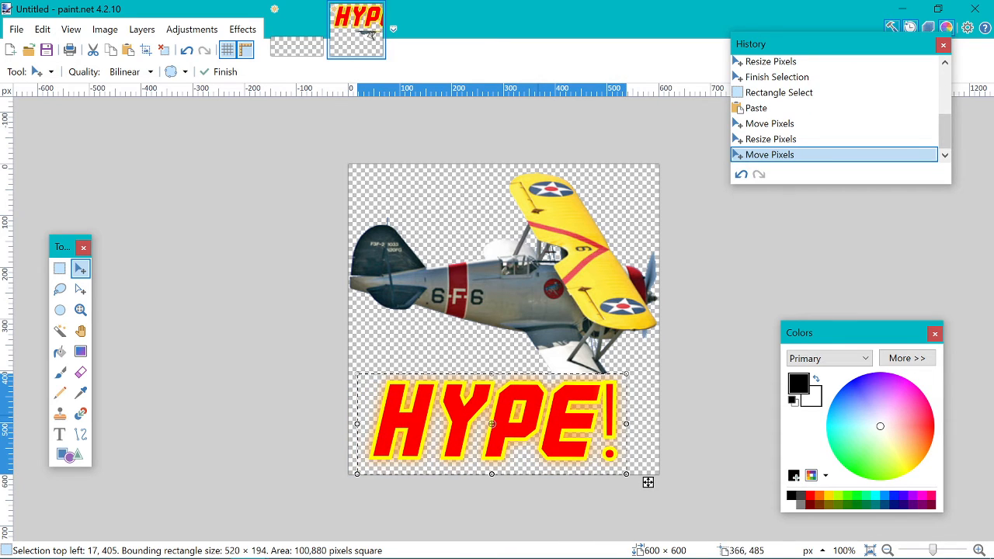
# Try erasing the pasted HYPE! selection, and undo everything back to before the paste
pyautogui.press('Delete')
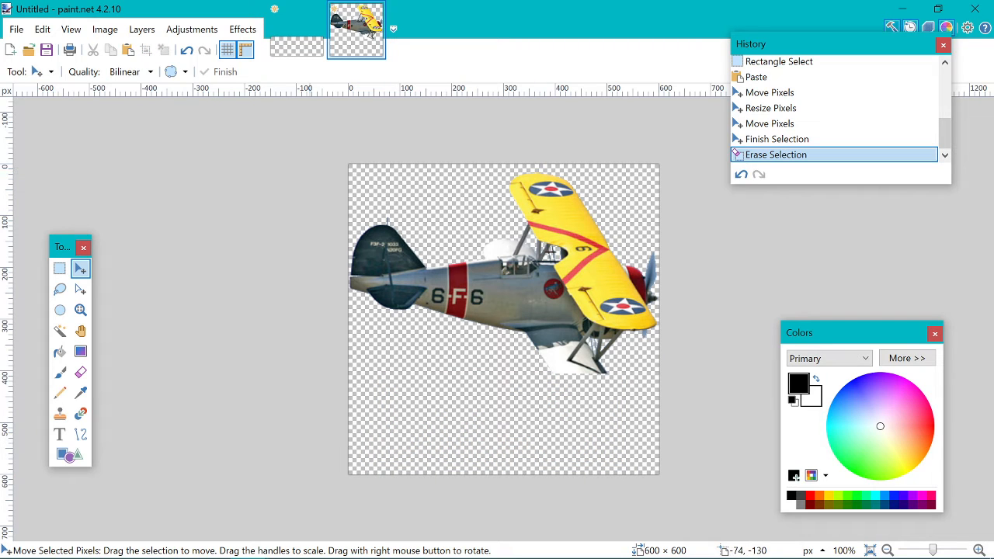
pyautogui.click(187, 50)
pyautogui.click(187, 49)
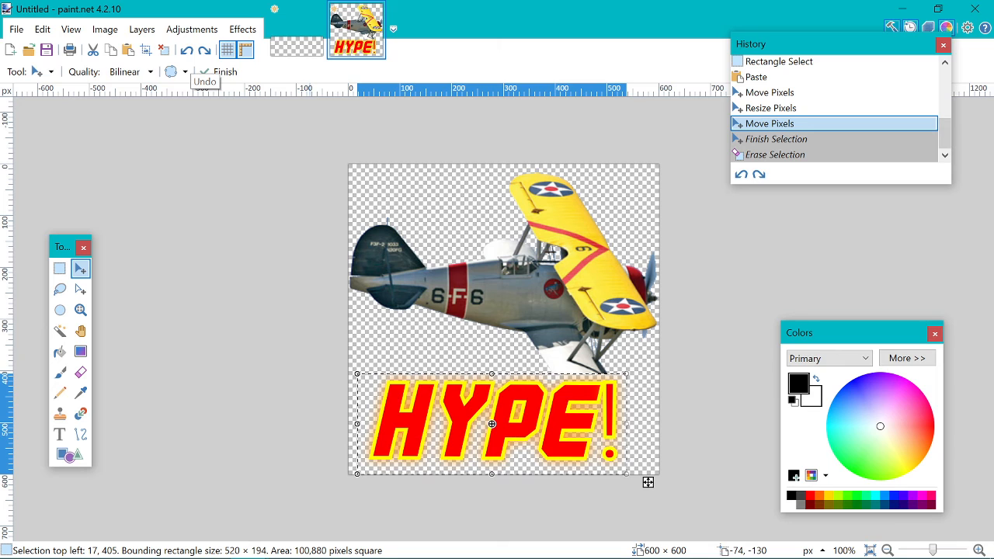
pyautogui.click(186, 50)
pyautogui.click(187, 49)
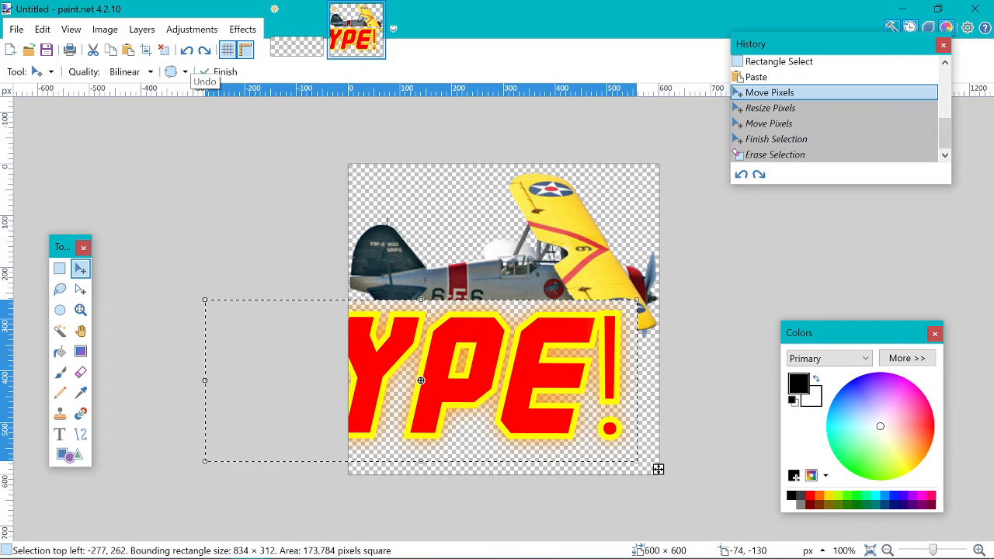
pyautogui.click(186, 50)
pyautogui.click(186, 50)
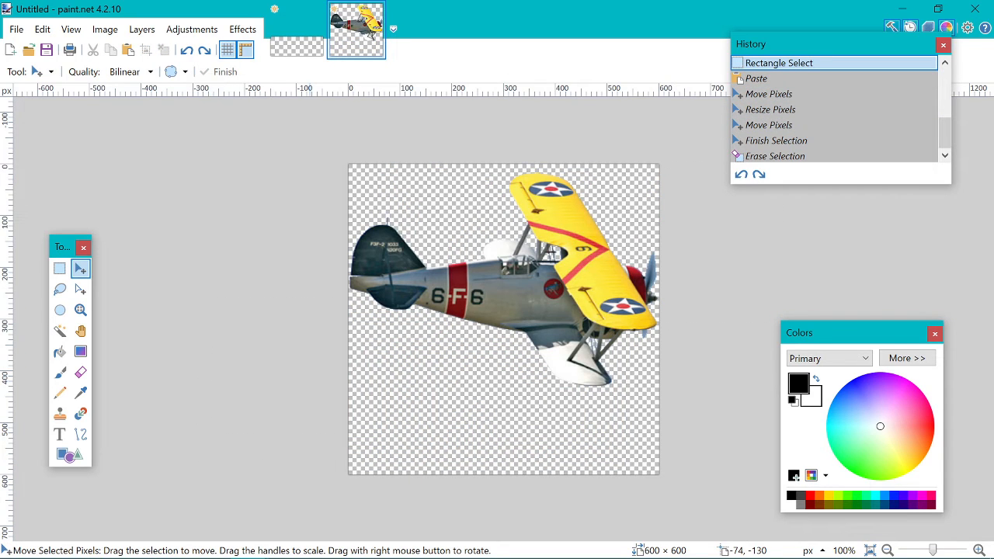
# Paste the HYPE! picture back into Untitled.png and check the Background layer's properties
pyautogui.click(297, 31)
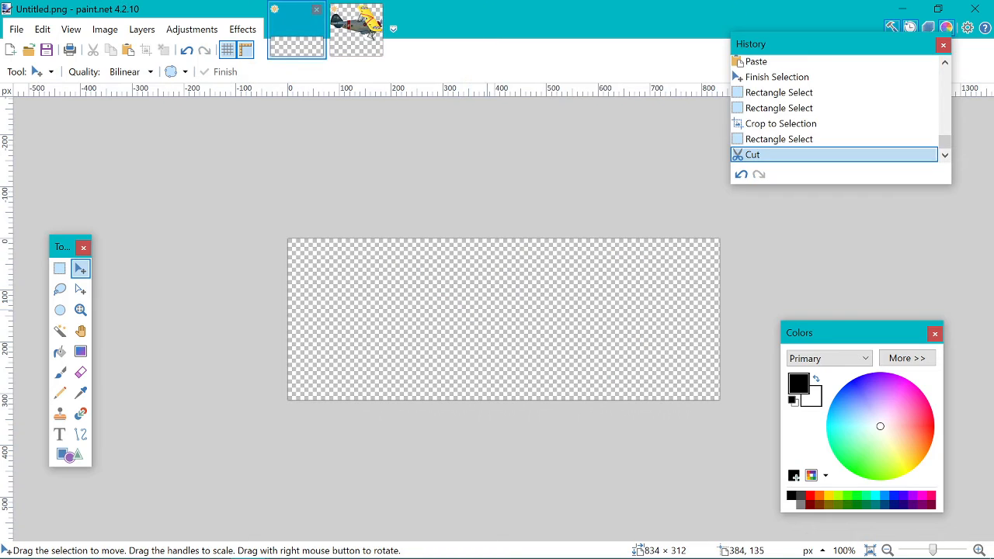
pyautogui.hotkey('ctrl', 'v')
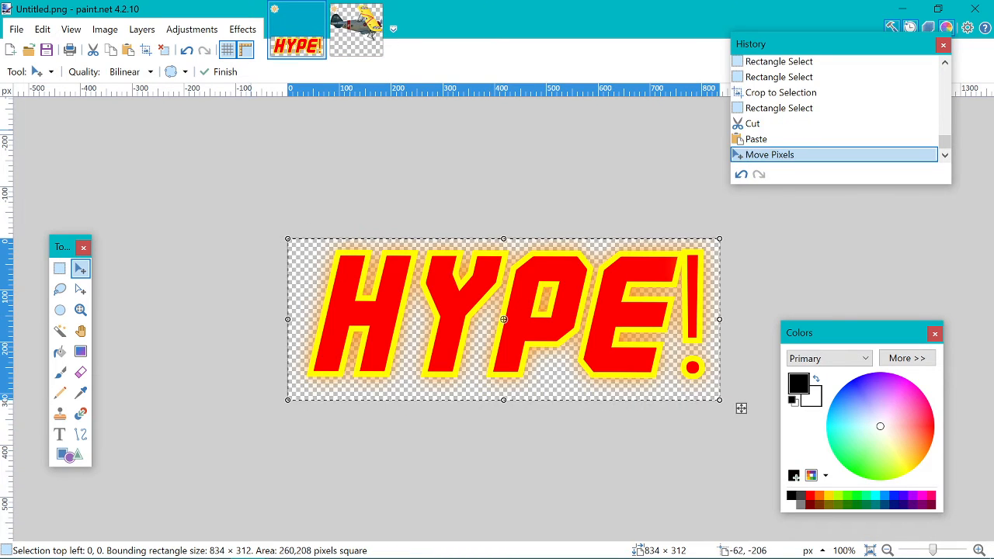
pyautogui.click(142, 29)
pyautogui.press('Down')
pyautogui.press('Down')
pyautogui.press('Down')
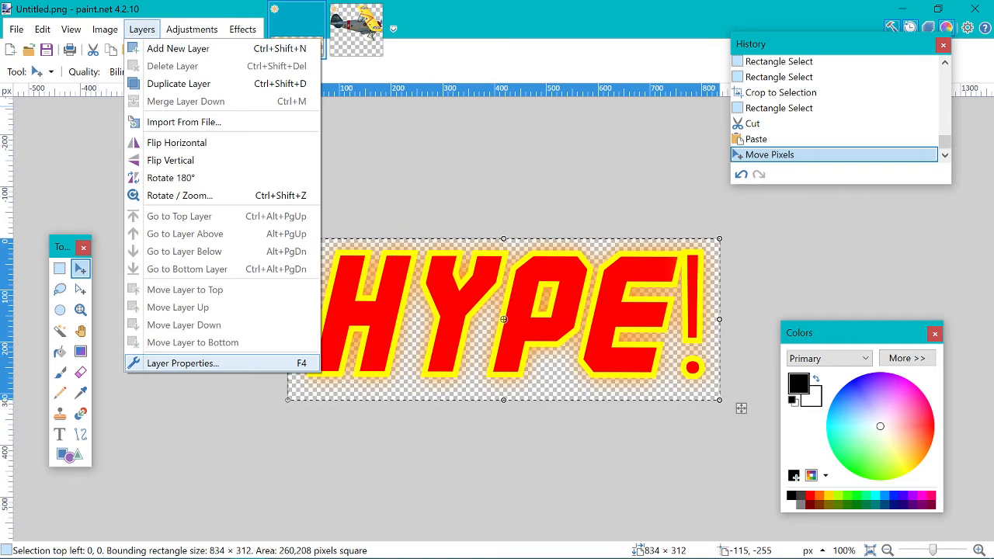
pyautogui.press('Return')
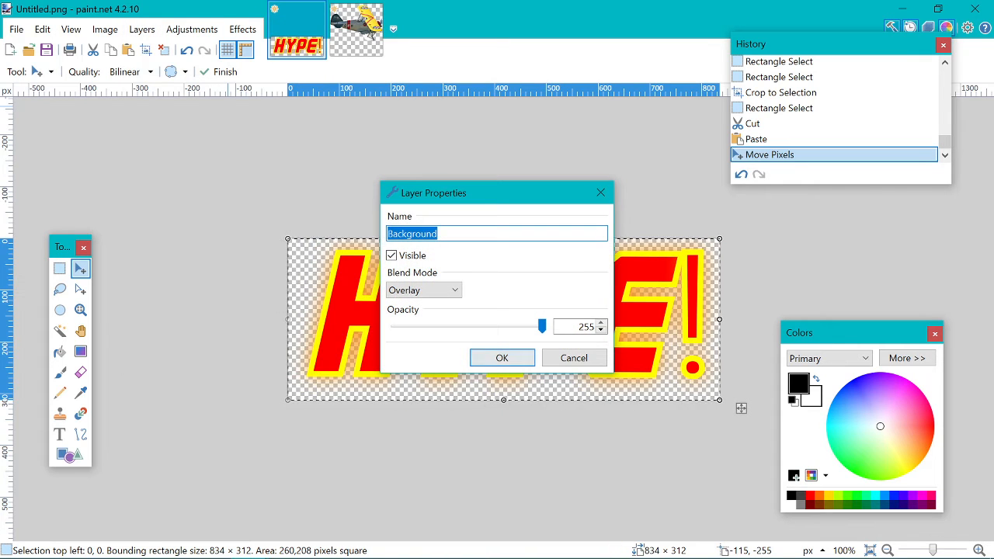
pyautogui.press('Return')
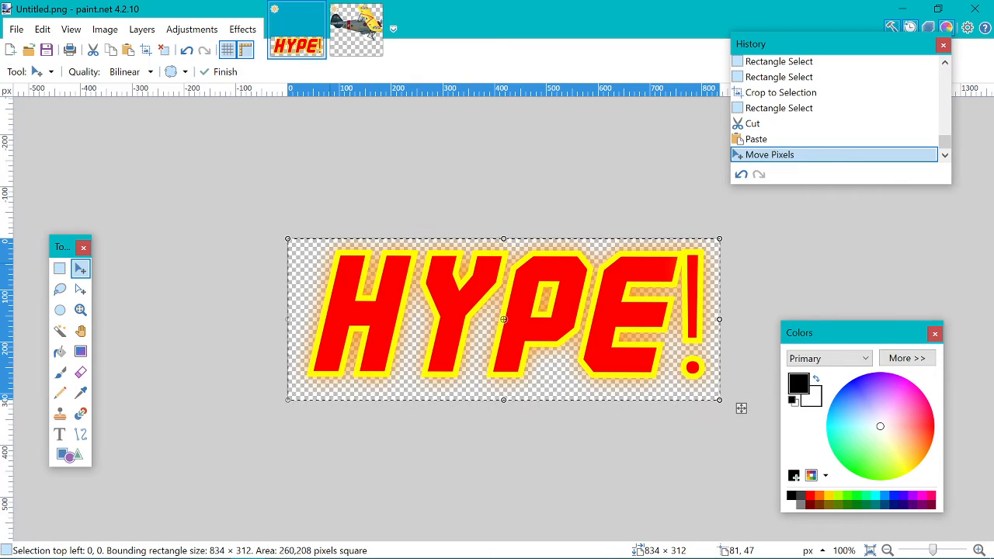
# Cut the HYPE! picture from Untitled.png and paste it into the 600 × 600 airplane image, keeping the canvas size
pyautogui.press('Return')
pyautogui.hotkey('ctrl', 'x')
pyautogui.click(356, 31)
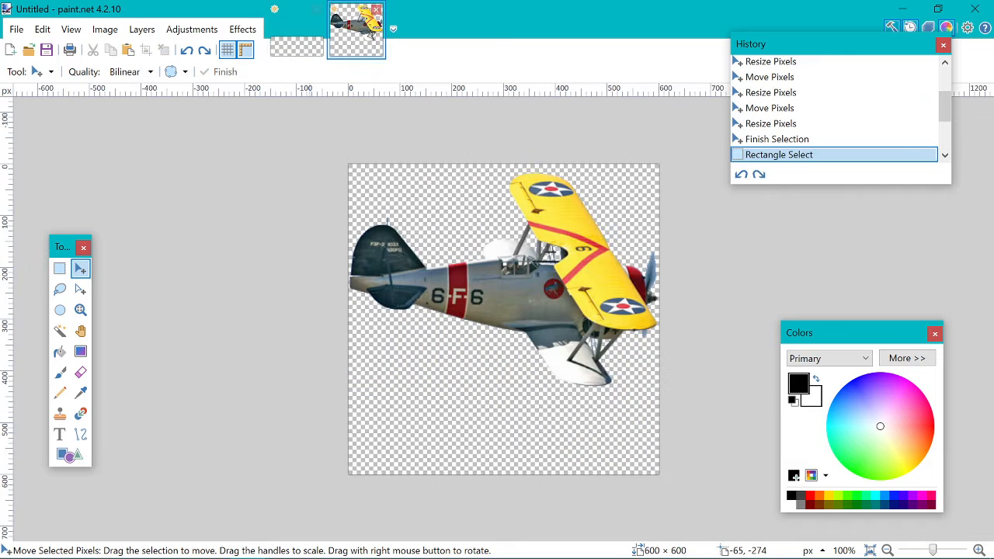
pyautogui.hotkey('ctrl', 'a')
pyautogui.click(675, 491)
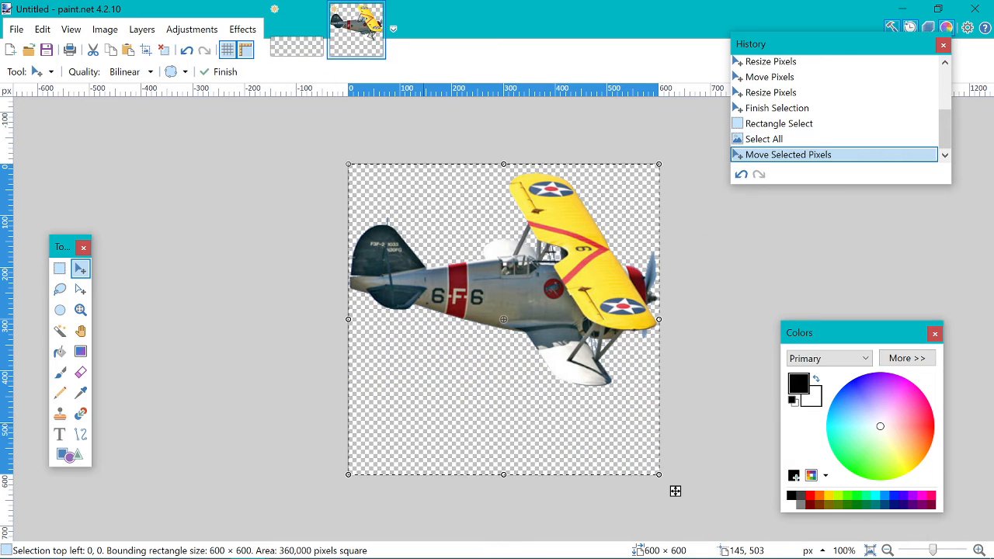
pyautogui.hotkey('ctrl', 'v')
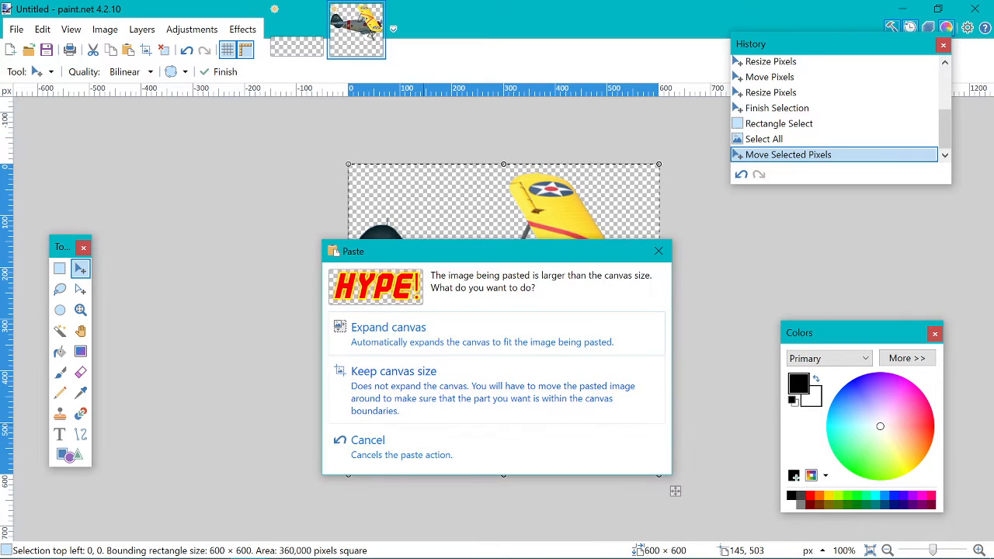
pyautogui.click(394, 371)
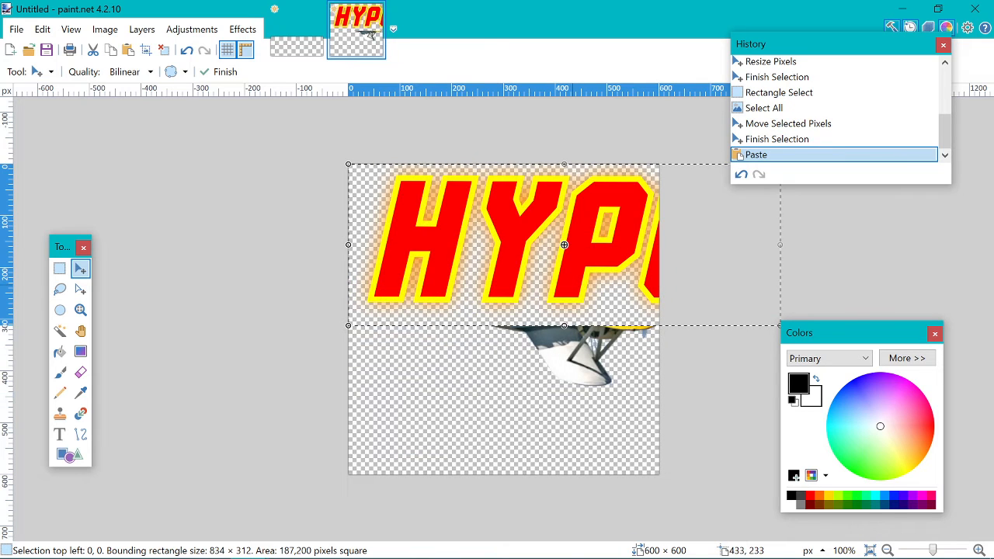
# Scale the pasted HYPE! lettering to about 502 × 186 pixels, place it just below the airplane's wheel, and deselect it
pyautogui.moveTo(780, 244); pyautogui.dragTo(656, 490)
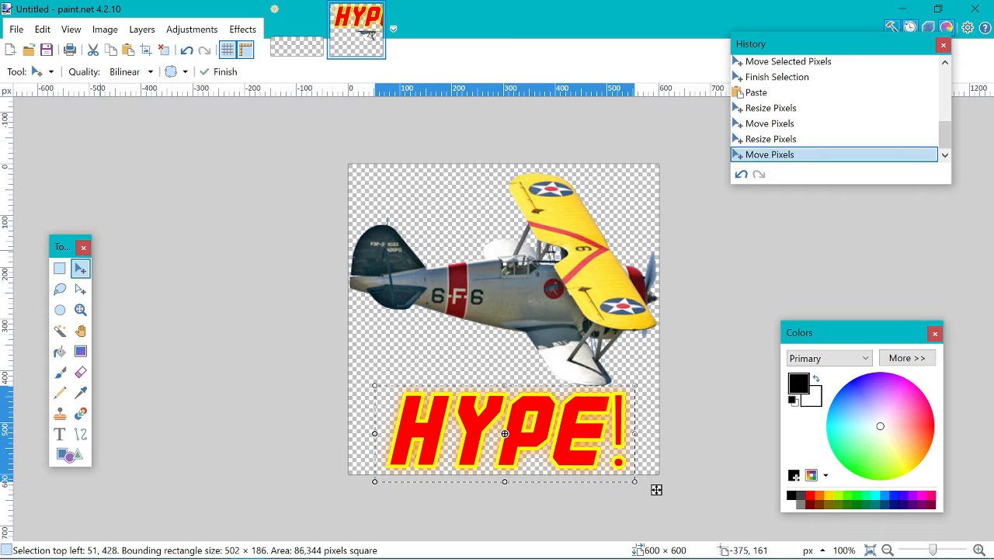
pyautogui.click(59, 268)
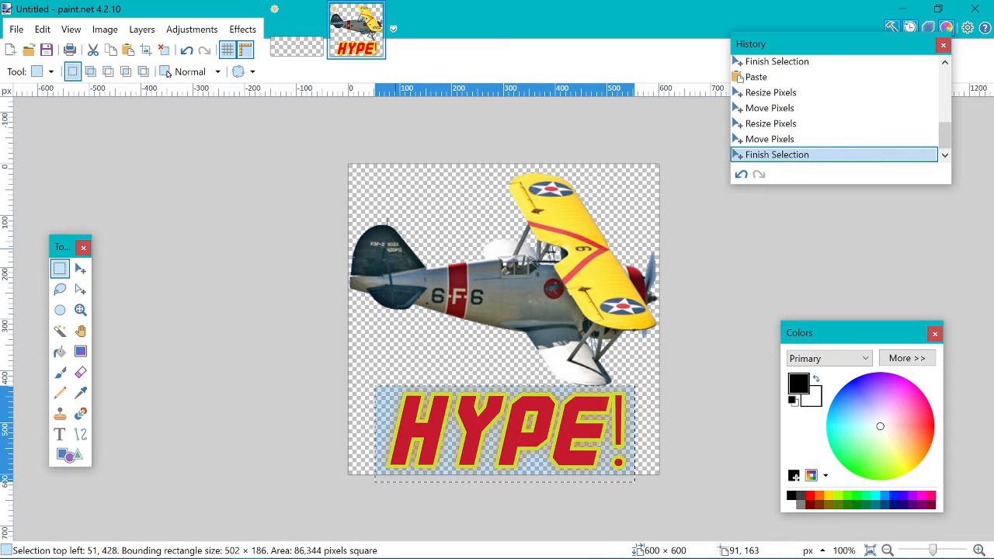
pyautogui.click(419, 232)
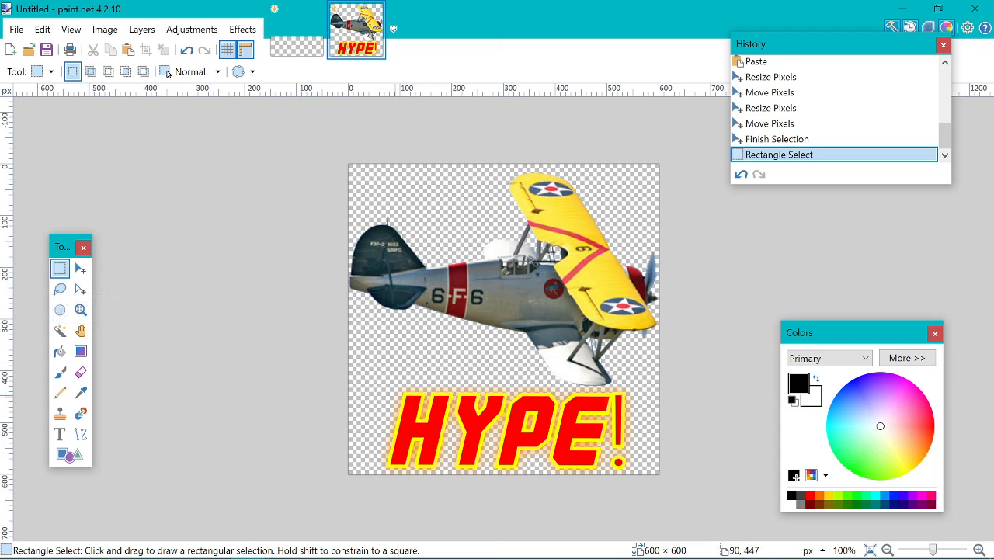
# Select a rectangle of about 536 × 166 pixels around the HYPE! lettering and move its pixels up over the airplane's wheel
pyautogui.moveTo(382, 389); pyautogui.dragTo(662, 477)
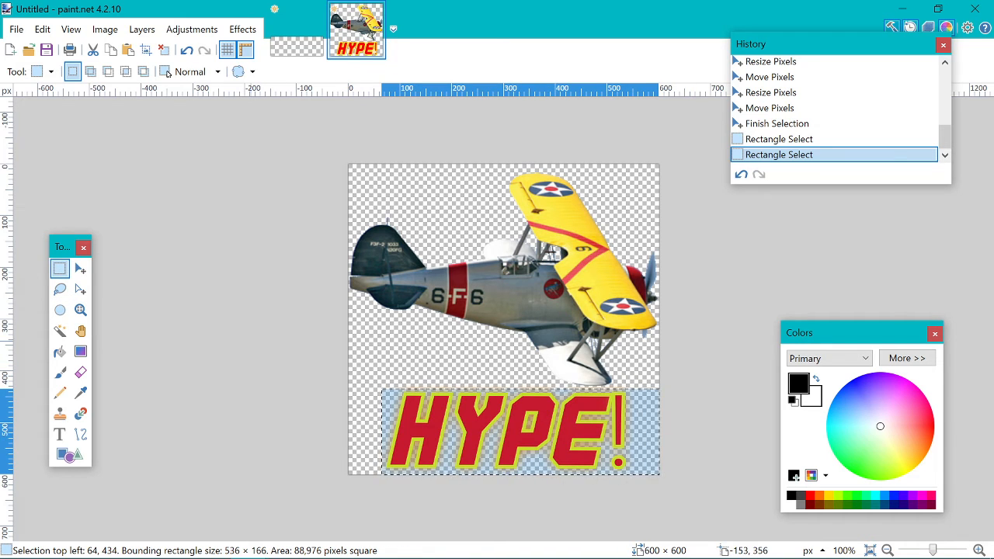
pyautogui.click(80, 268)
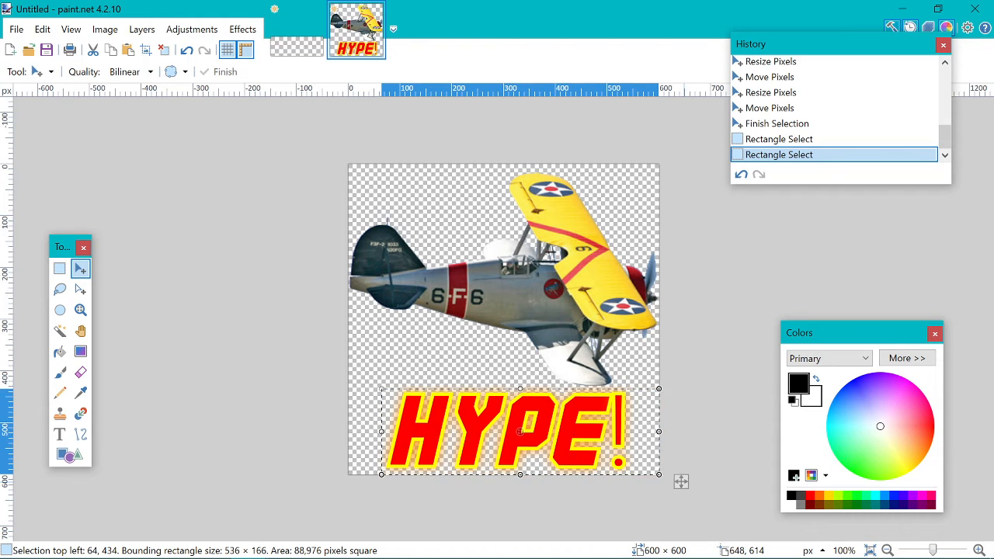
pyautogui.moveTo(681, 482); pyautogui.dragTo(649, 465)
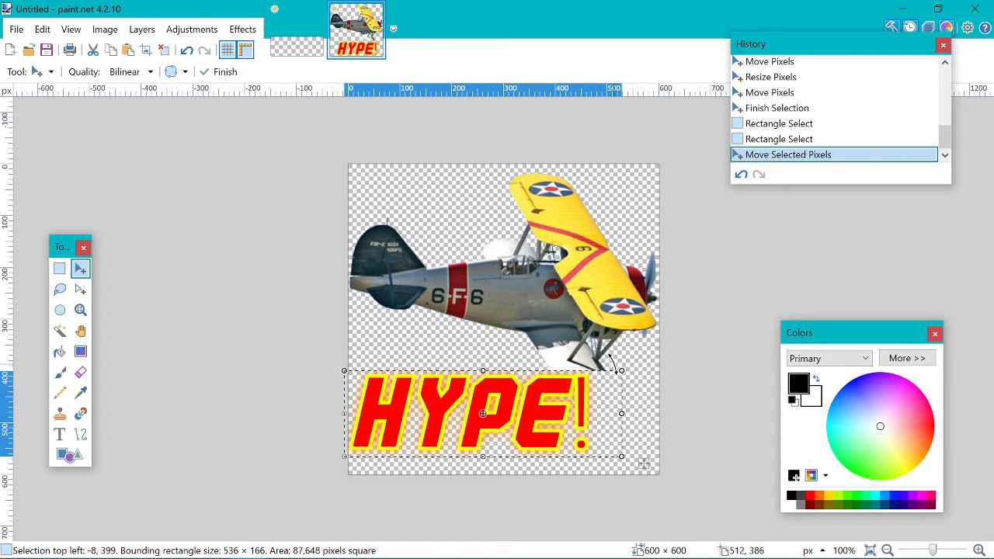
# Rotate the HYPE! lettering to about -21°, resize and position it beneath the airplane clear of the wheel, and deselect it
pyautogui.moveTo(618, 359); pyautogui.dragTo(632, 415)
pyautogui.moveTo(609, 524)
pyautogui.mouseDown()
pyautogui.moveTo(632, 522)
pyautogui.moveTo(623, 508)
pyautogui.moveTo(609, 510)
pyautogui.moveTo(617, 514)
pyautogui.mouseUp()
pyautogui.moveTo(633, 420); pyautogui.dragTo(636, 409)
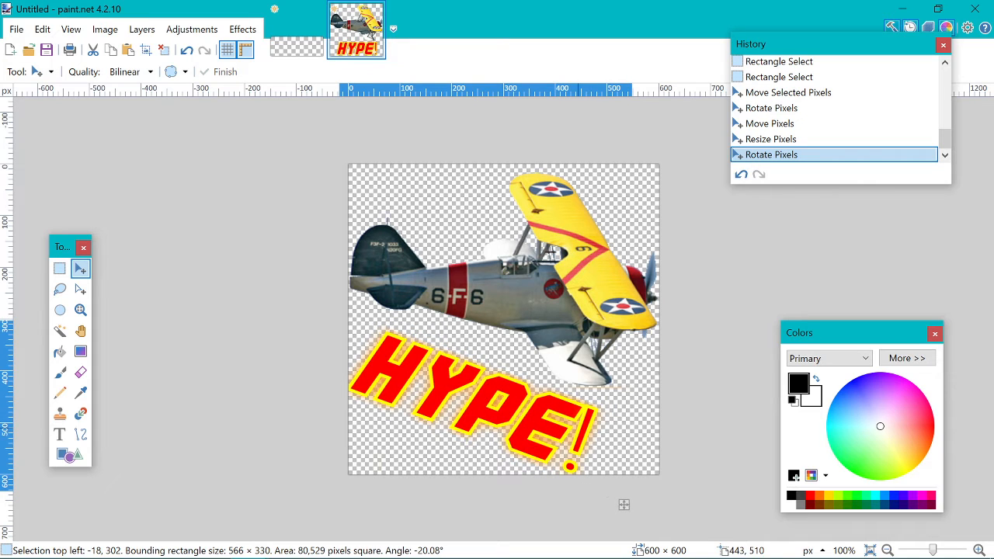
pyautogui.moveTo(626, 506); pyautogui.dragTo(633, 497)
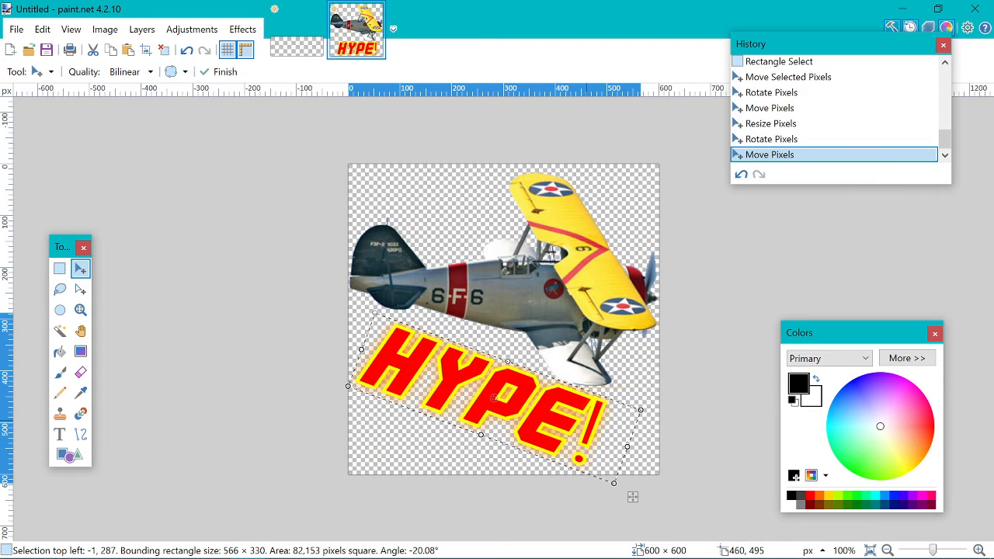
pyautogui.moveTo(677, 393); pyautogui.dragTo(677, 394)
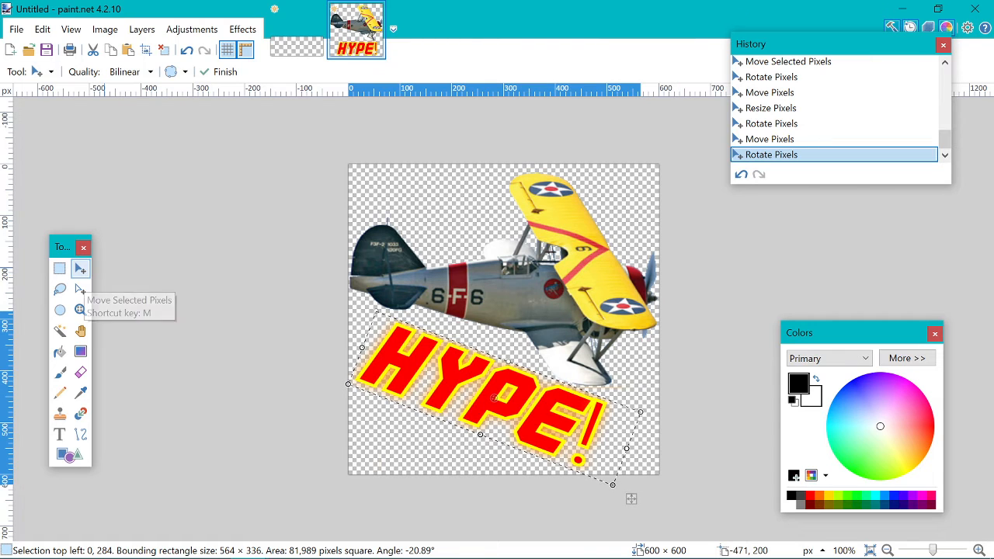
pyautogui.click(61, 270)
pyautogui.click(389, 208)
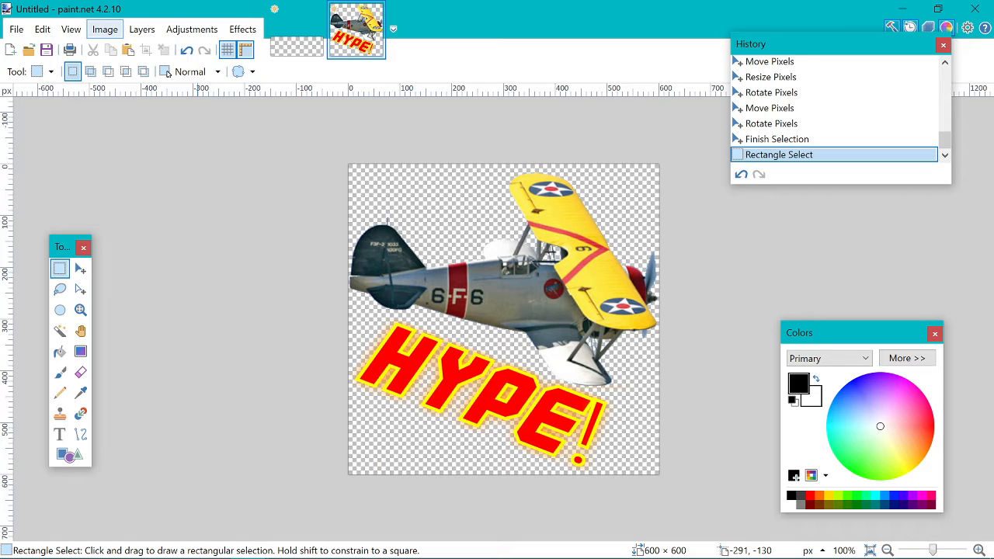
# Start saving the image, create a folder named Hype inside ZPN > Emotes > Emotes, and open it as the destination
pyautogui.click(105, 29)
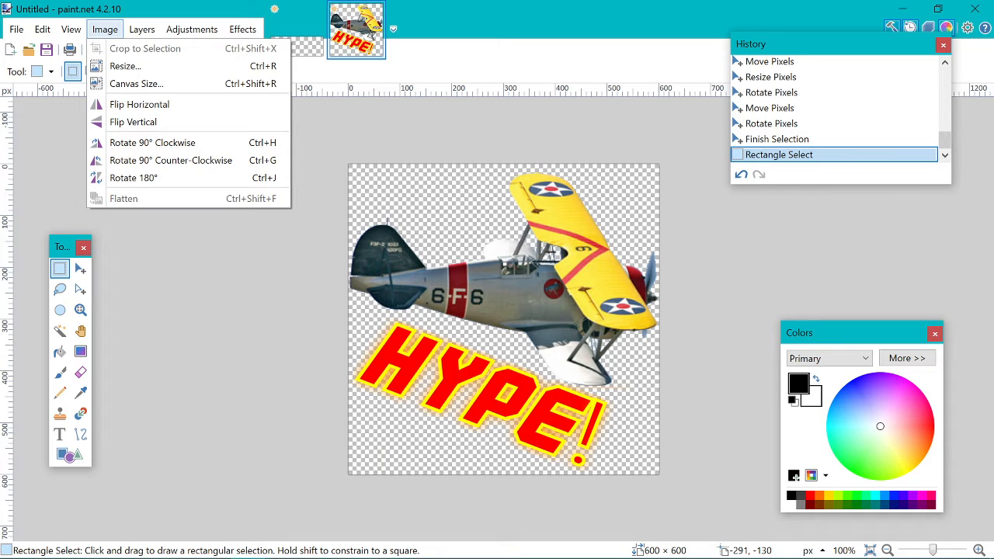
pyautogui.moveTo(42, 30)
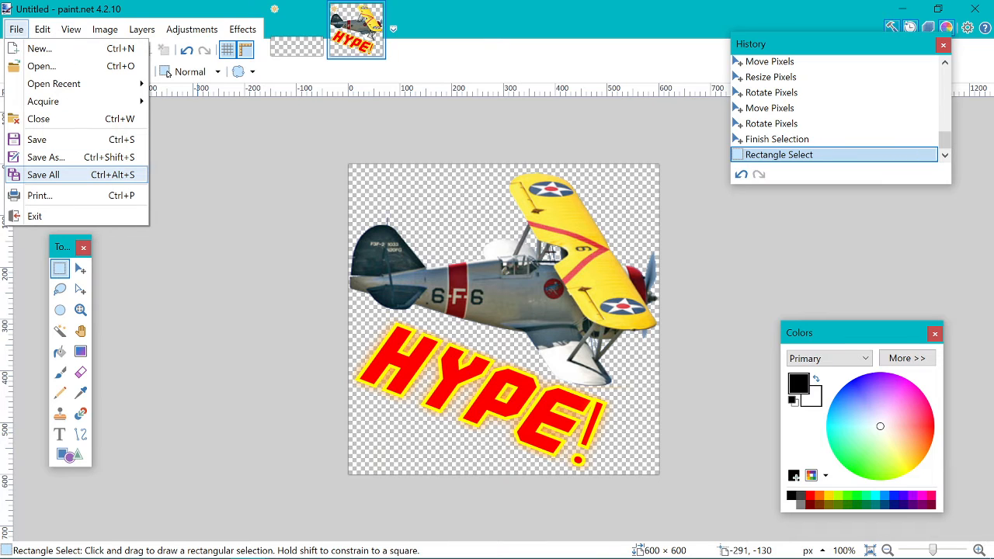
pyautogui.press('Up')
pyautogui.press('Return')
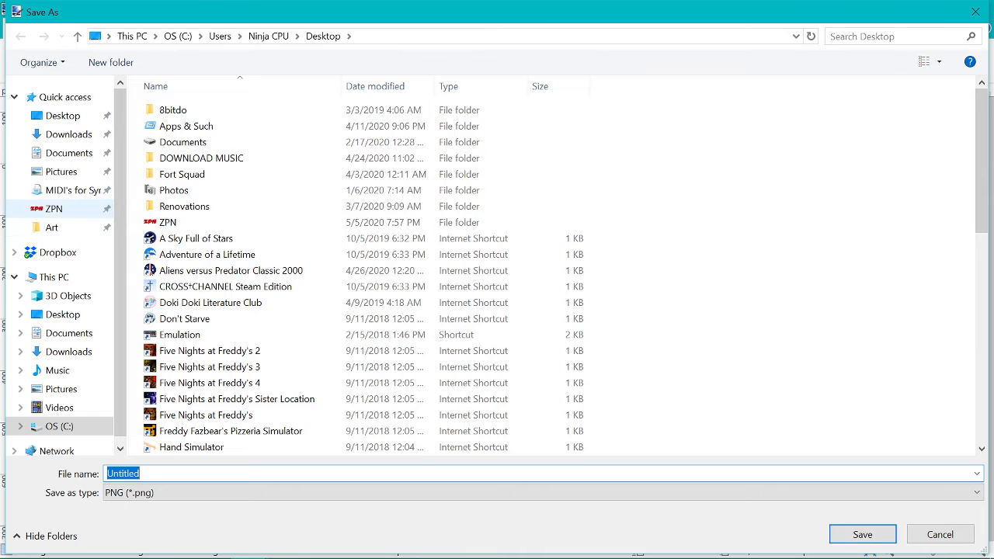
pyautogui.click(54, 209)
pyautogui.doubleClick(182, 233)
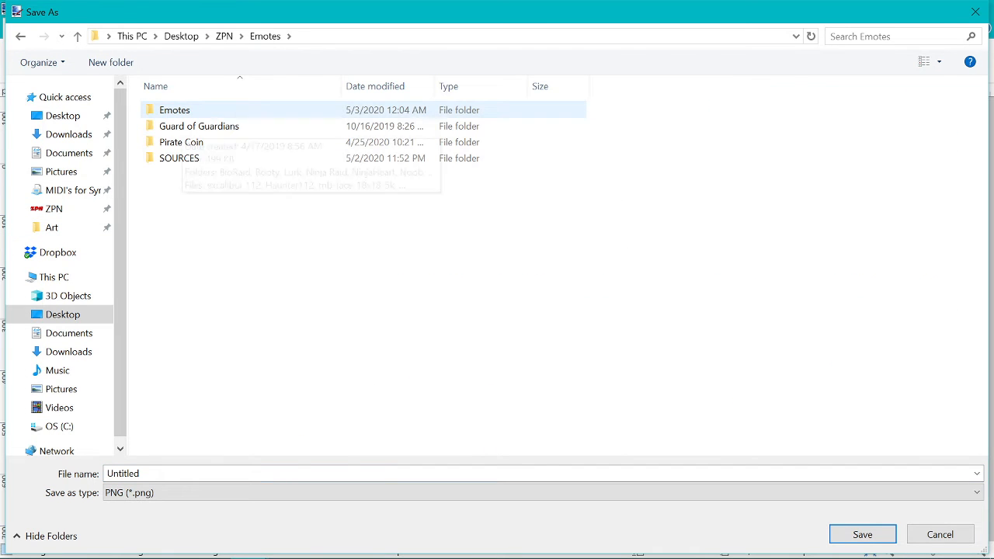
pyautogui.doubleClick(175, 110)
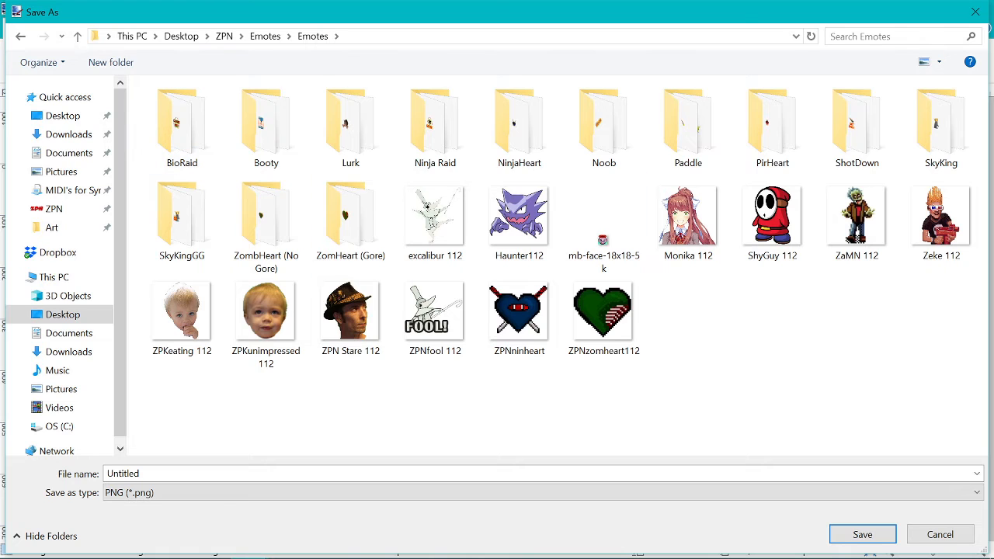
pyautogui.click(110, 62)
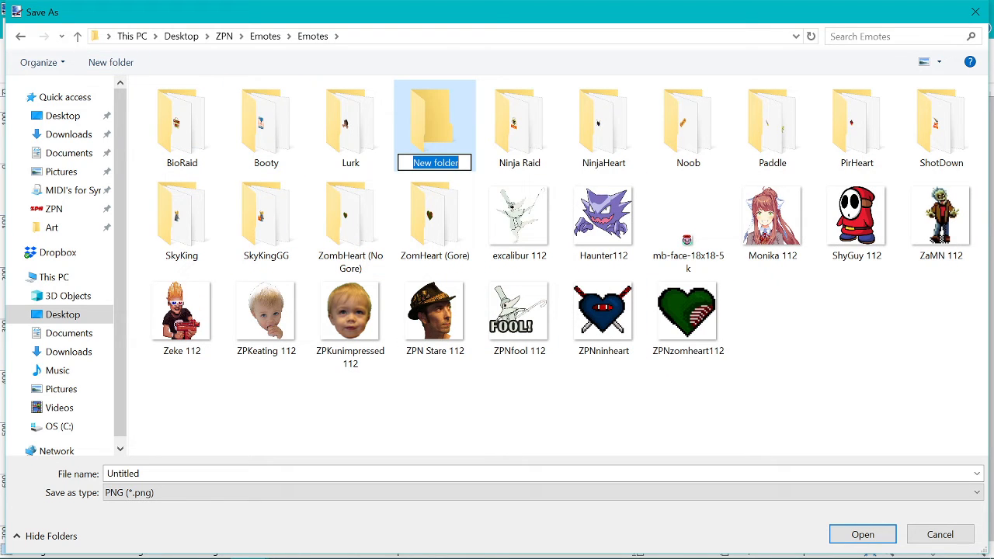
pyautogui.write('Hype')
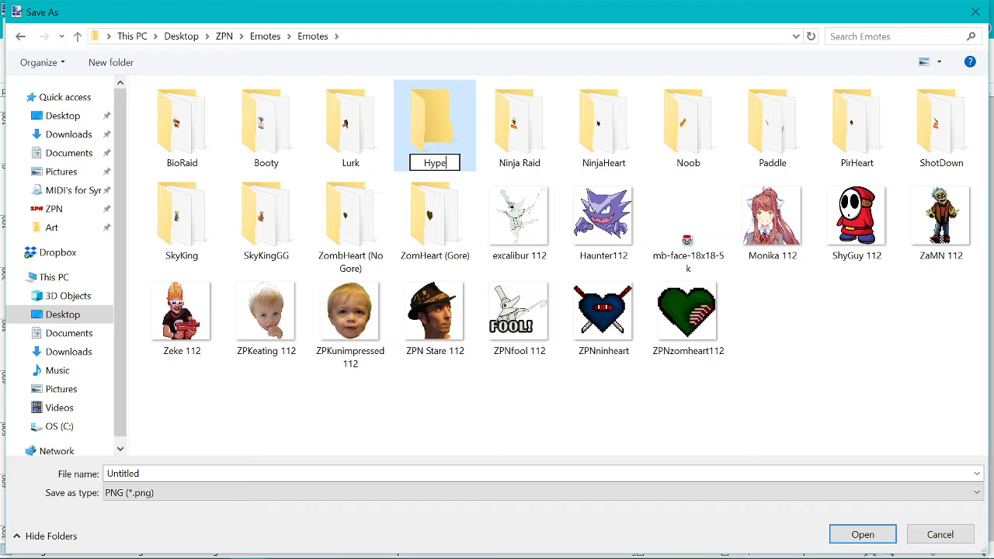
pyautogui.press('Return')
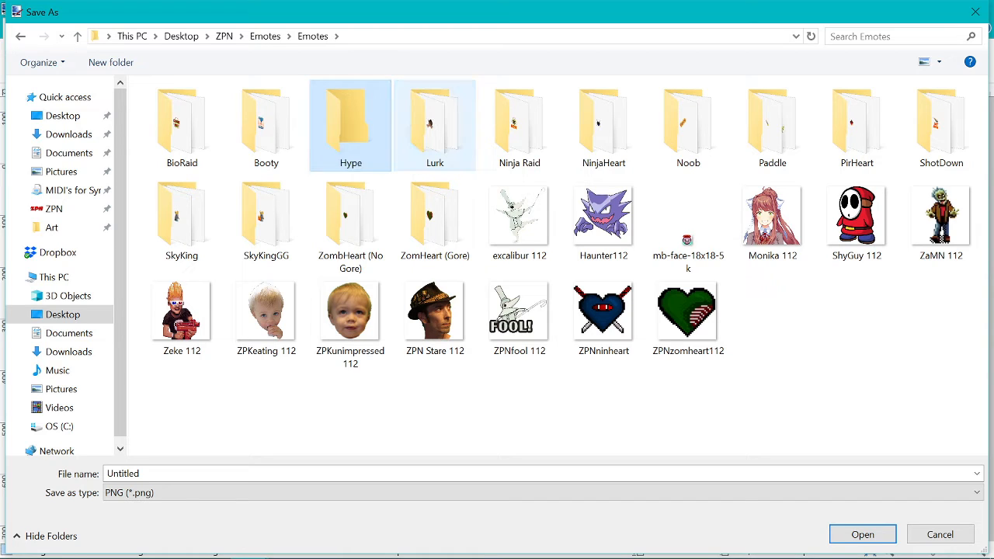
pyautogui.press('Return')
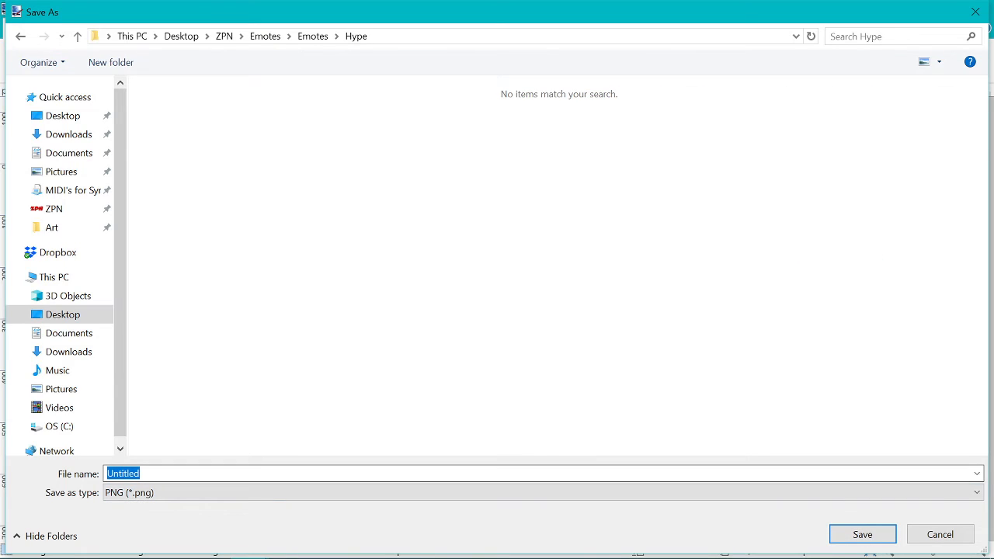
# Save the full-size image as the PNG file HypeSource with auto-detected bit depth
pyautogui.write('Hype')
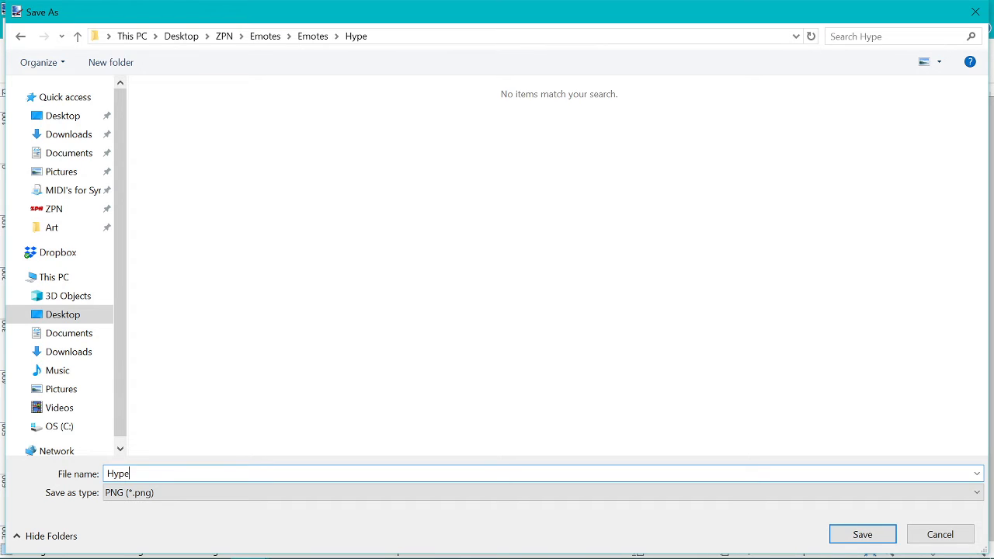
pyautogui.hotkey('ctrl', 'a')
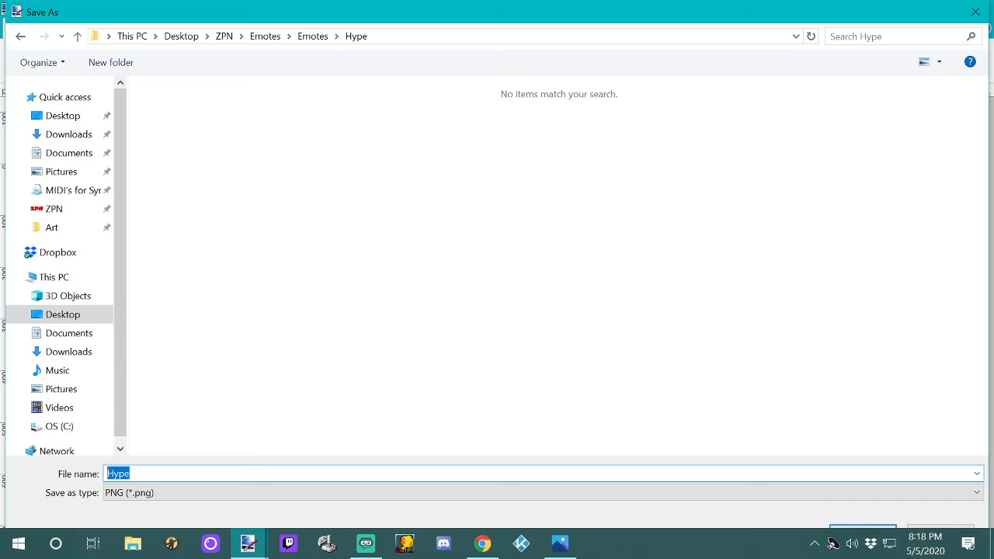
pyautogui.click(130, 474)
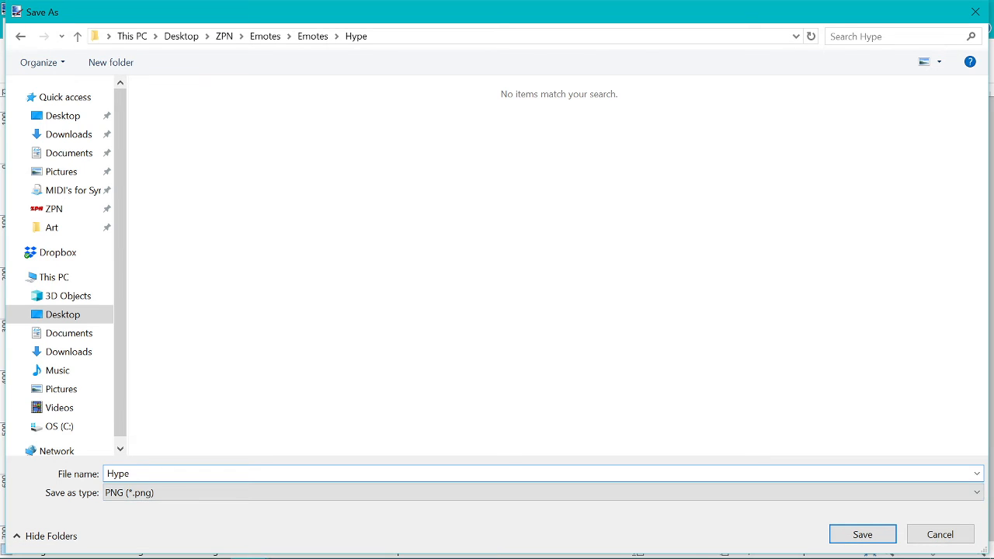
pyautogui.write('Source')
pyautogui.press('Return')
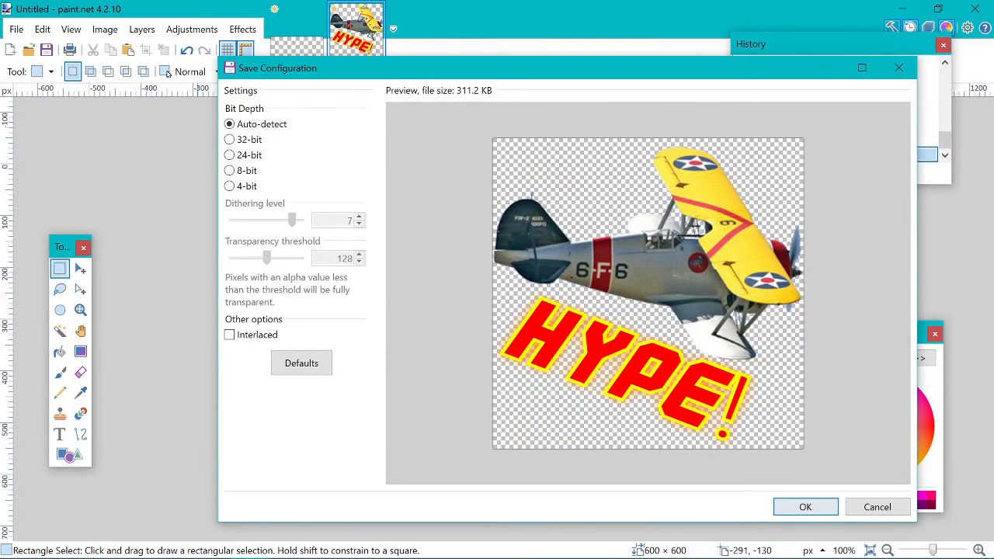
pyautogui.press('Return')
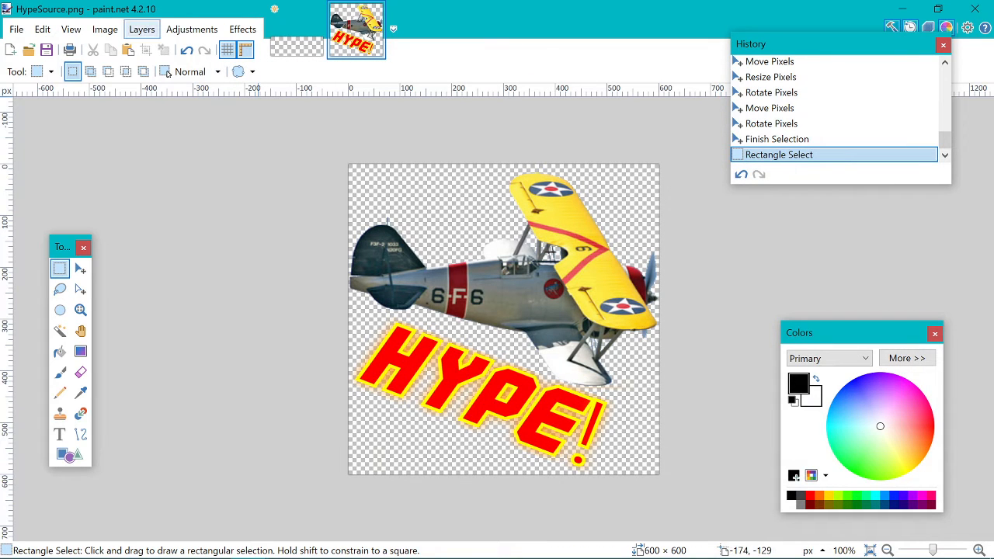
# Resize the image to 112 × 112 pixels with the aspect ratio maintained
pyautogui.press('Left')
pyautogui.press('Down')
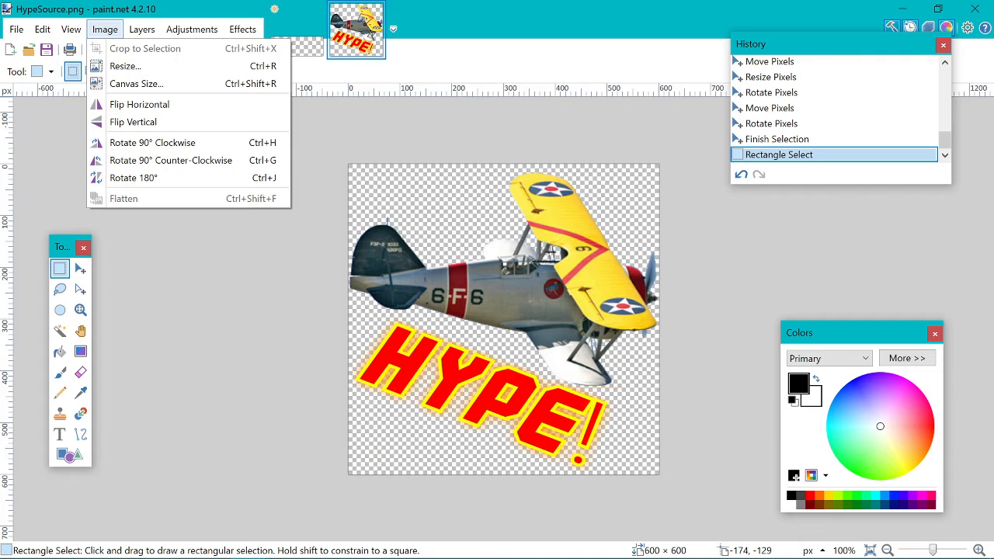
pyautogui.press('Down')
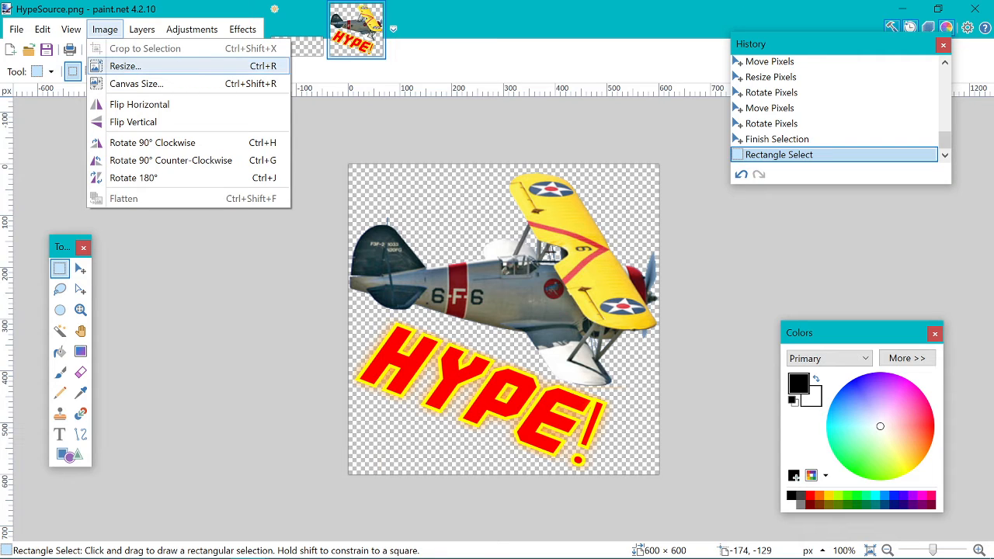
pyautogui.press('Return')
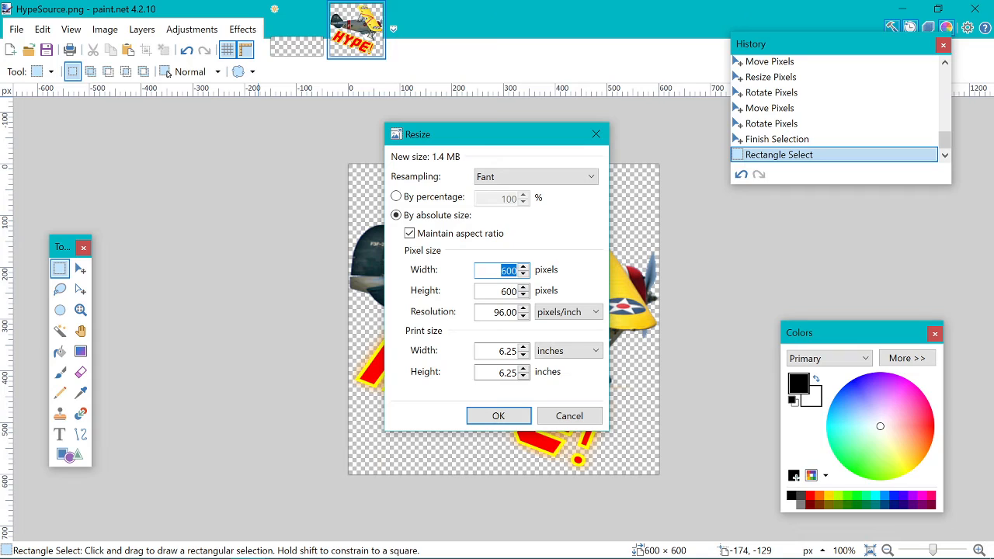
pyautogui.write('112')
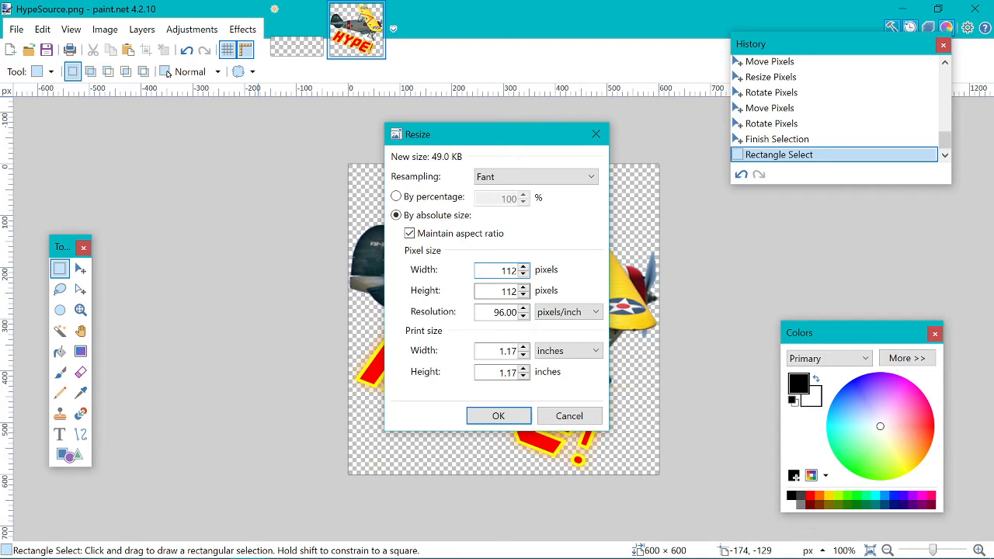
pyautogui.press('Return')
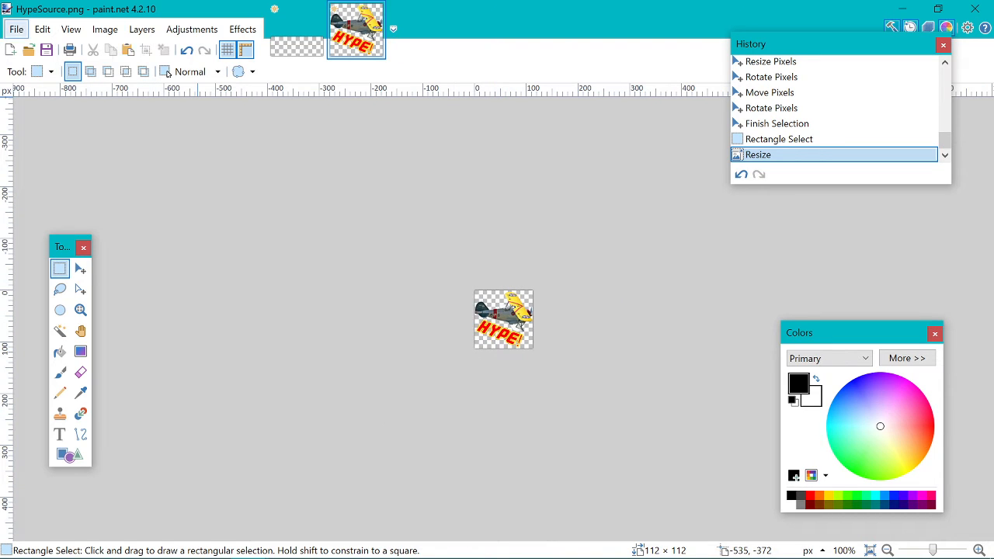
# Save the reduced image as a separate PNG named Hype112 in the Hype folder, with auto-detected bit depth
pyautogui.click(17, 30)
pyautogui.click(47, 158)
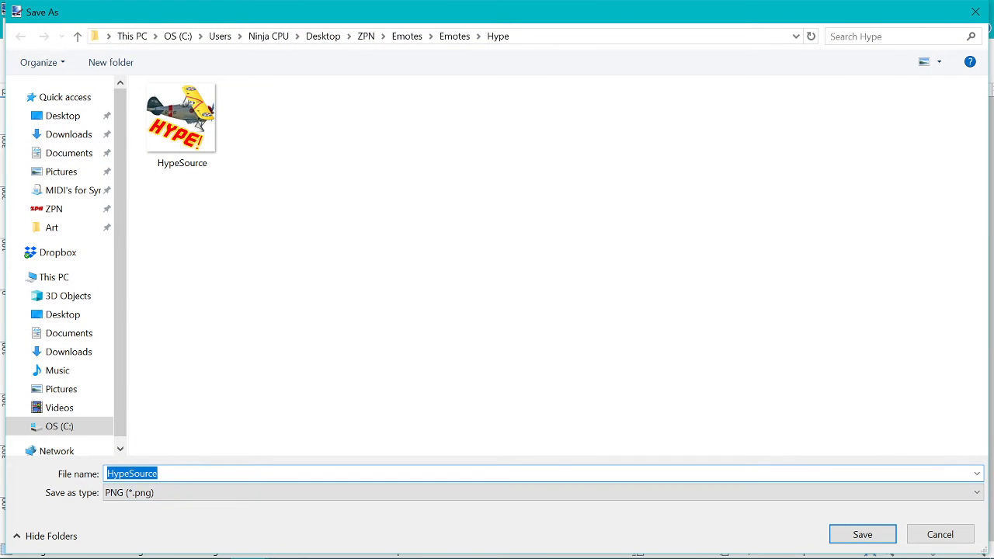
pyautogui.write('Hype')
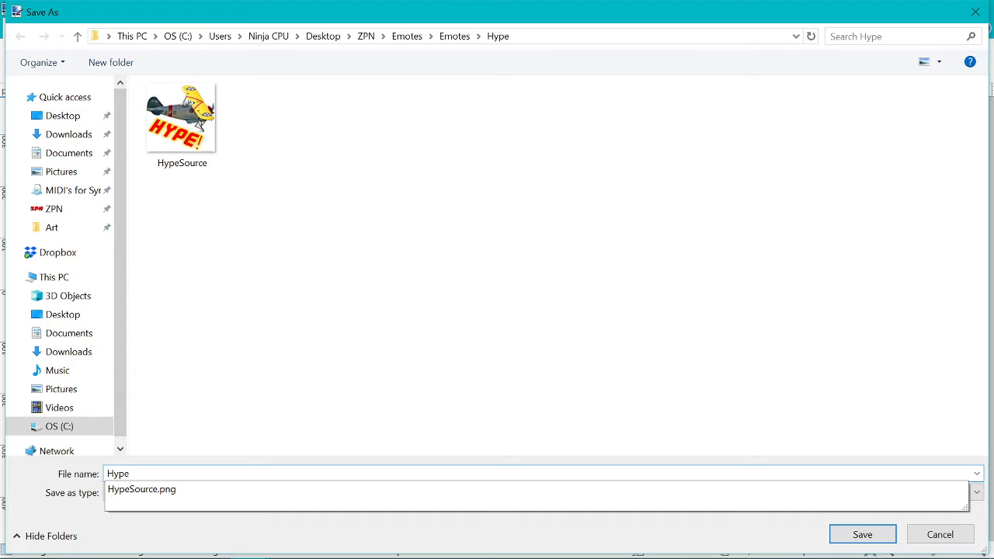
pyautogui.write('112')
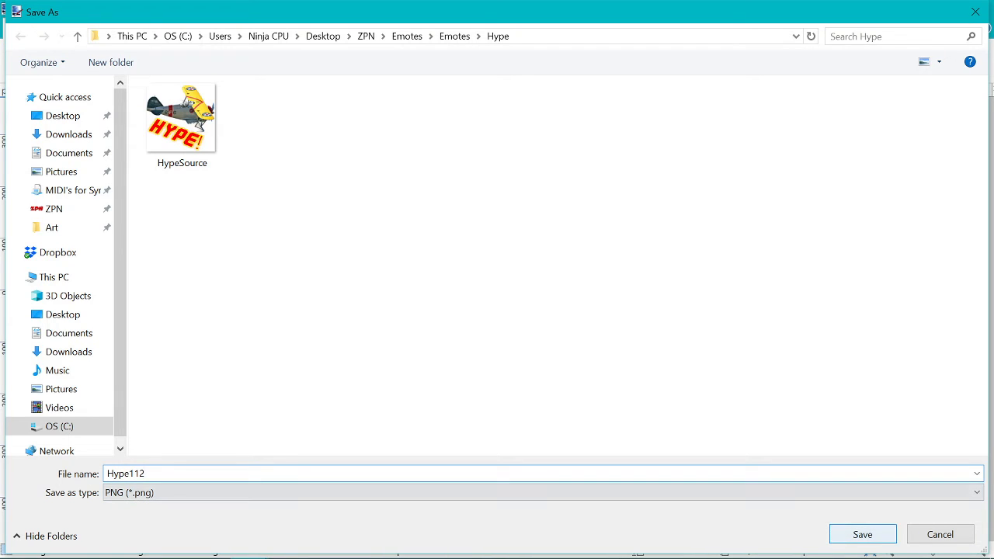
pyautogui.click(863, 535)
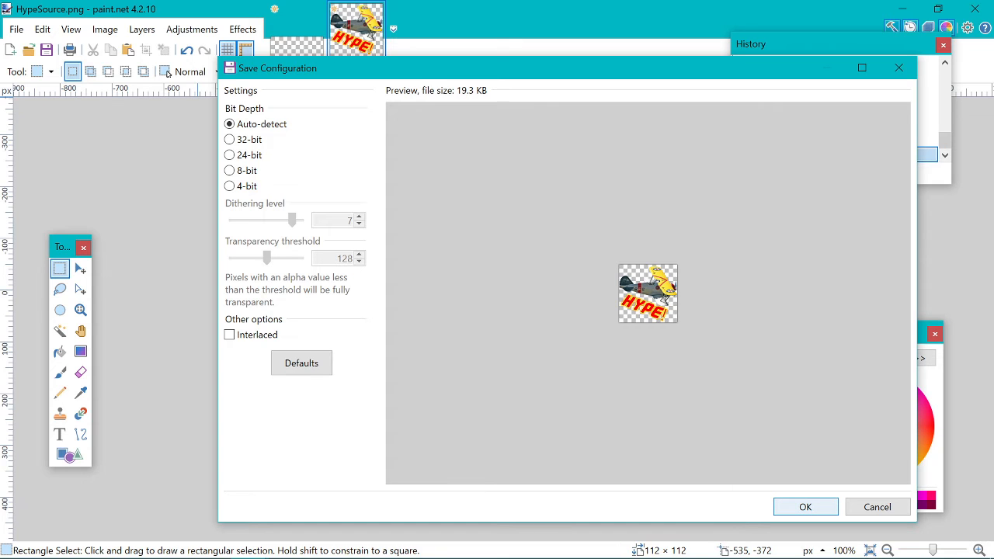
pyautogui.press('Return')
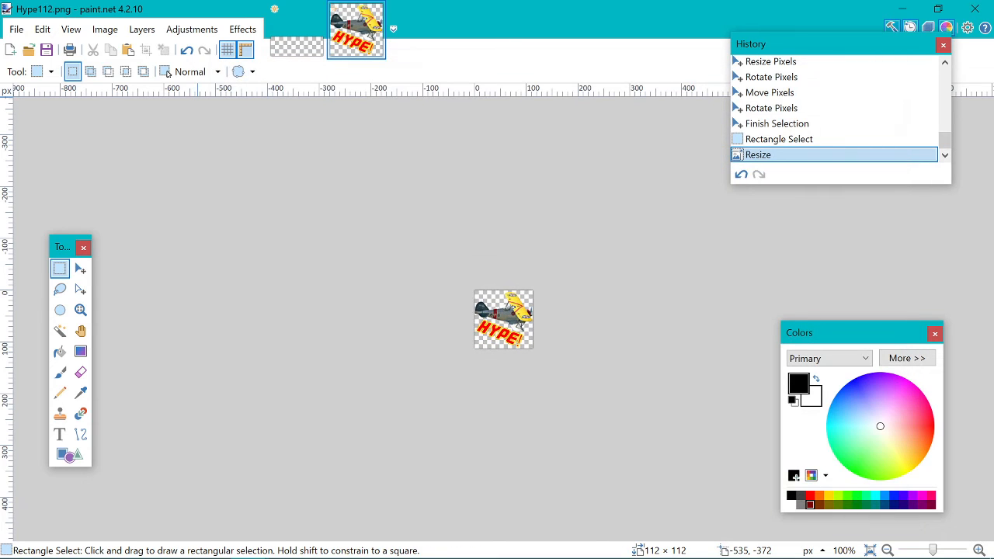
# Resize the image to 56 × 56 pixels with the aspect ratio maintained
pyautogui.hotkey('alt', 'i')
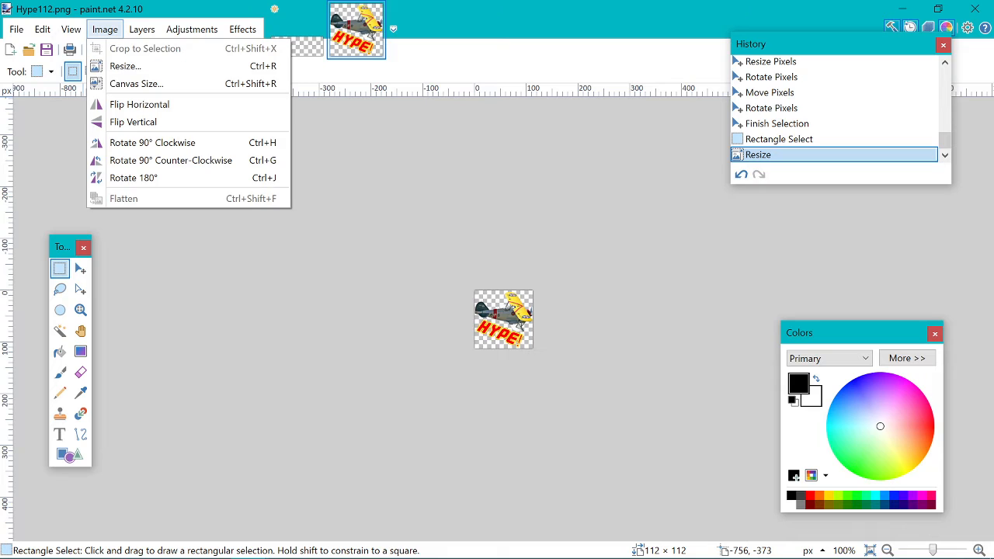
pyautogui.press('Down')
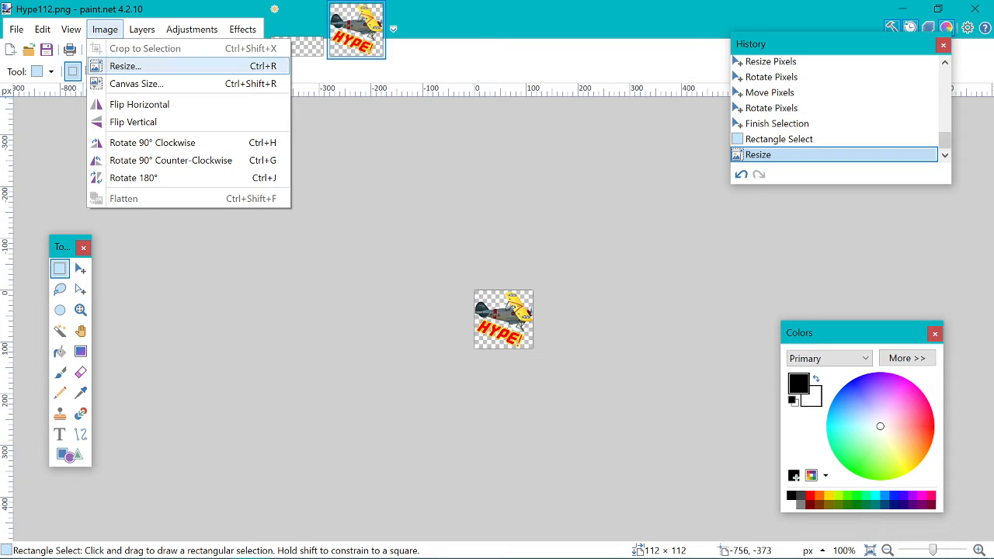
pyautogui.press('Return')
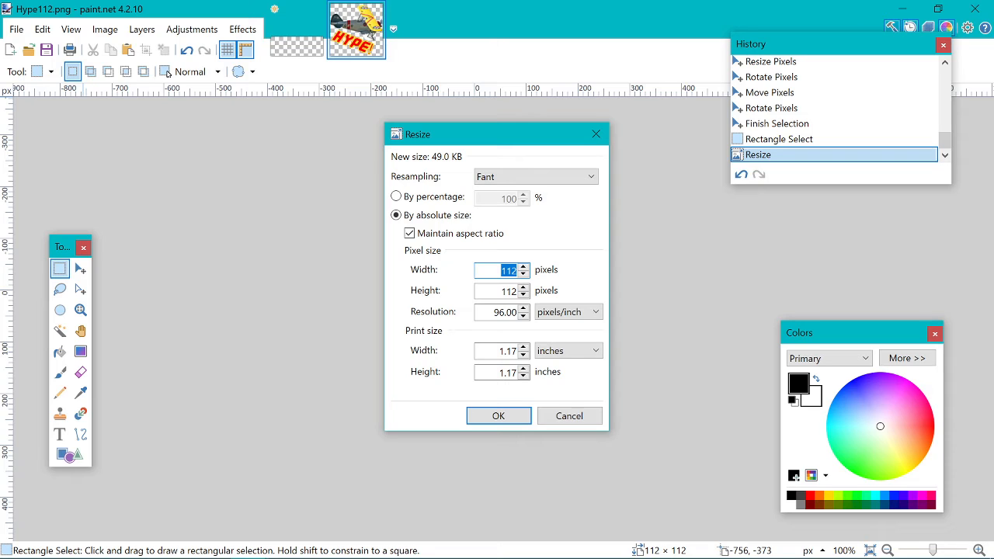
pyautogui.write('56')
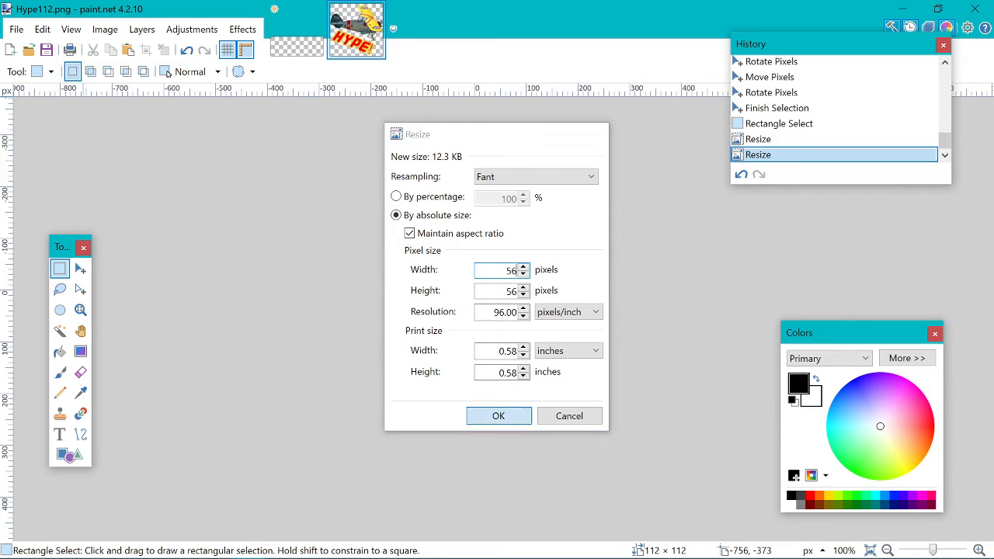
pyautogui.press('Return')
# Save the 56-pixel image as a separate PNG named Hype56 in the Hype folder, with auto-detected bit depth
pyautogui.press('alt')
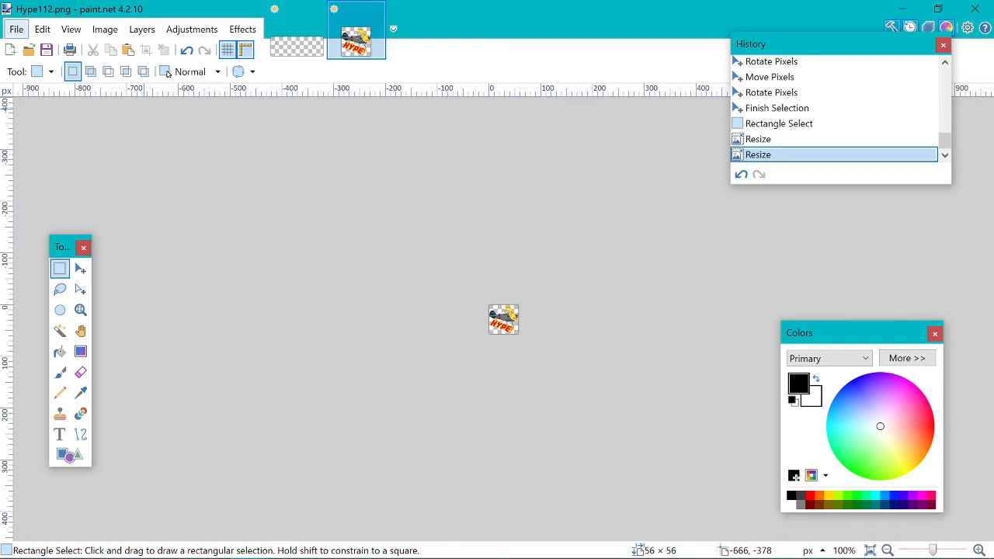
pyautogui.press('f')
pyautogui.press('Down')
pyautogui.press('Down')
pyautogui.press('Down')
pyautogui.press('Down')
pyautogui.press('Down')
pyautogui.press('Down')
pyautogui.press('Return')
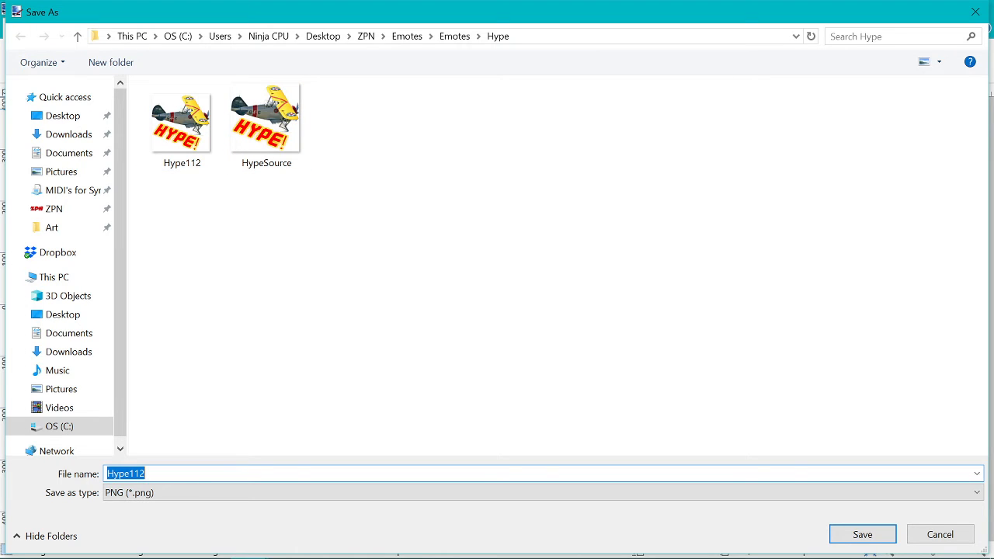
pyautogui.write('Hype')
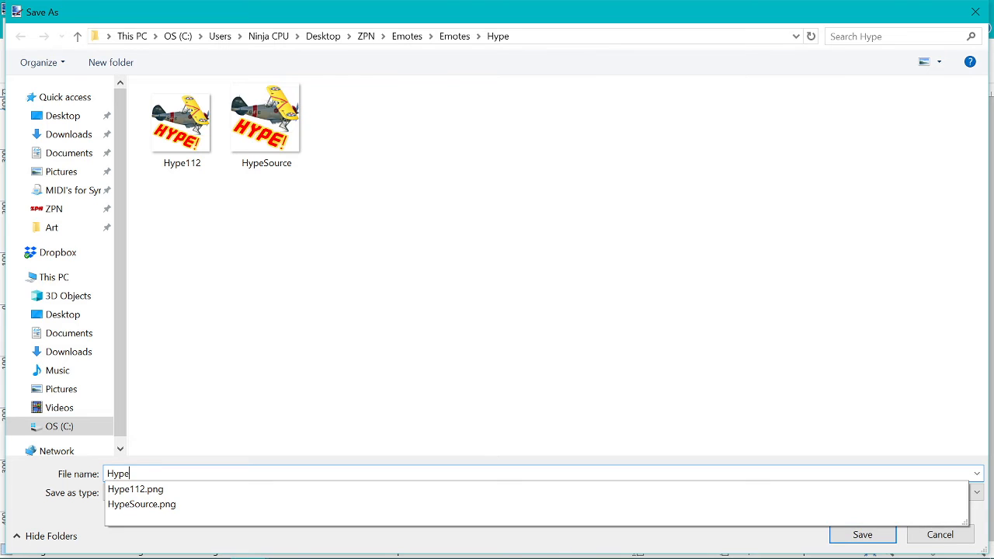
pyautogui.write('56')
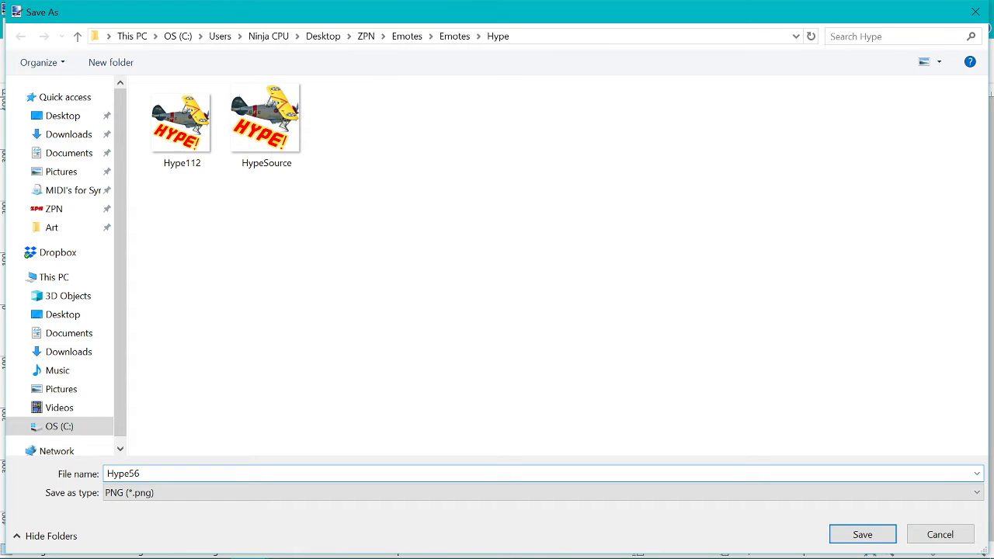
pyautogui.press('Return')
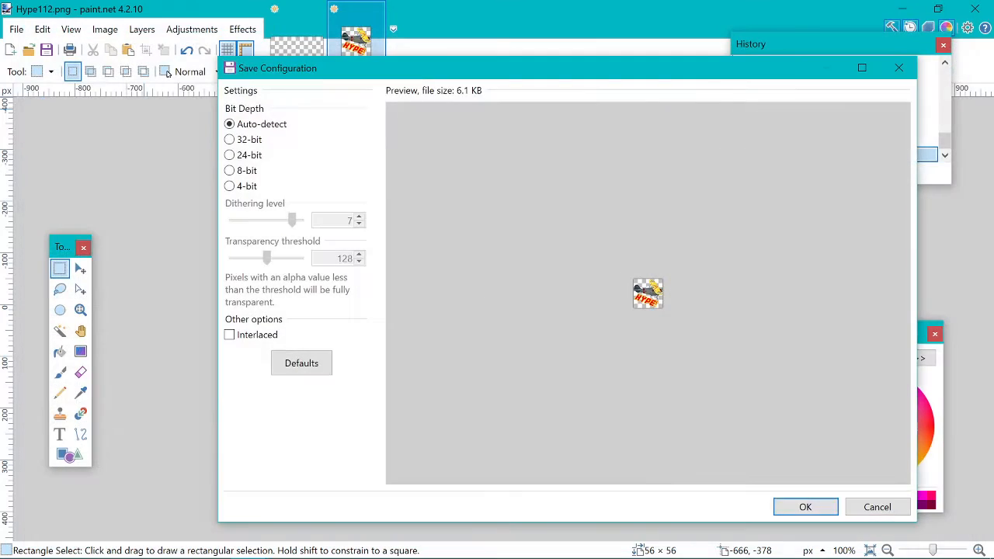
pyautogui.press('Return')
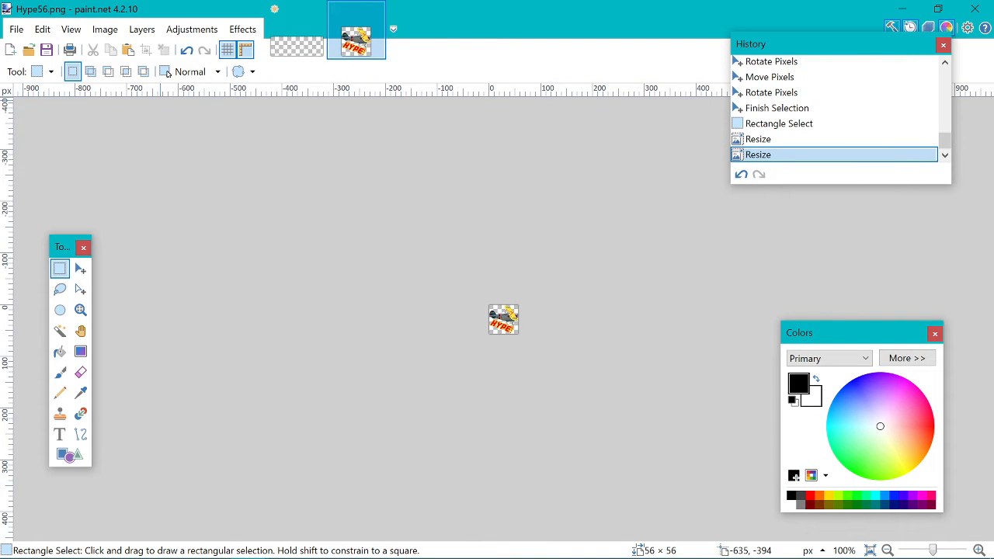
# Resize the image to 28 × 28 pixels with the aspect ratio maintained
pyautogui.press('alt')
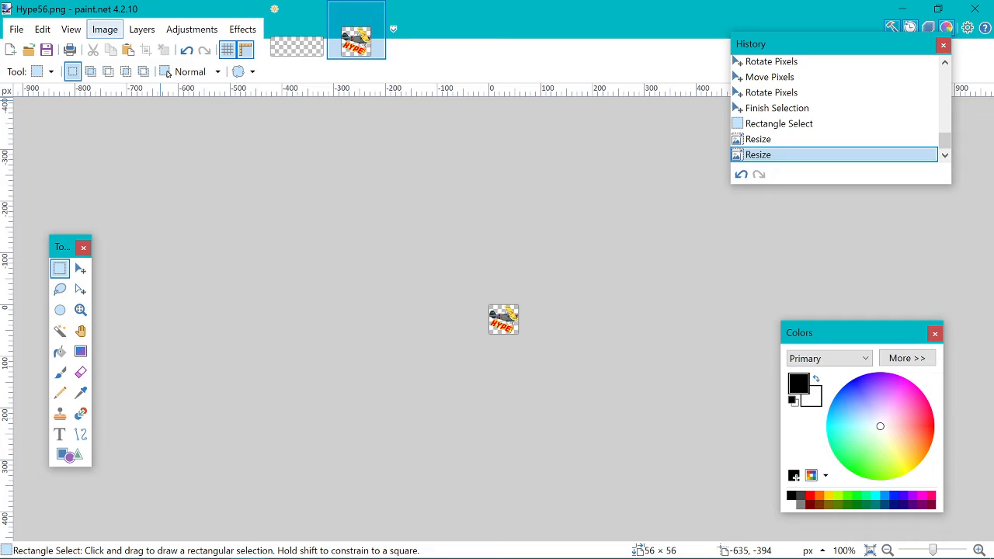
pyautogui.click(105, 29)
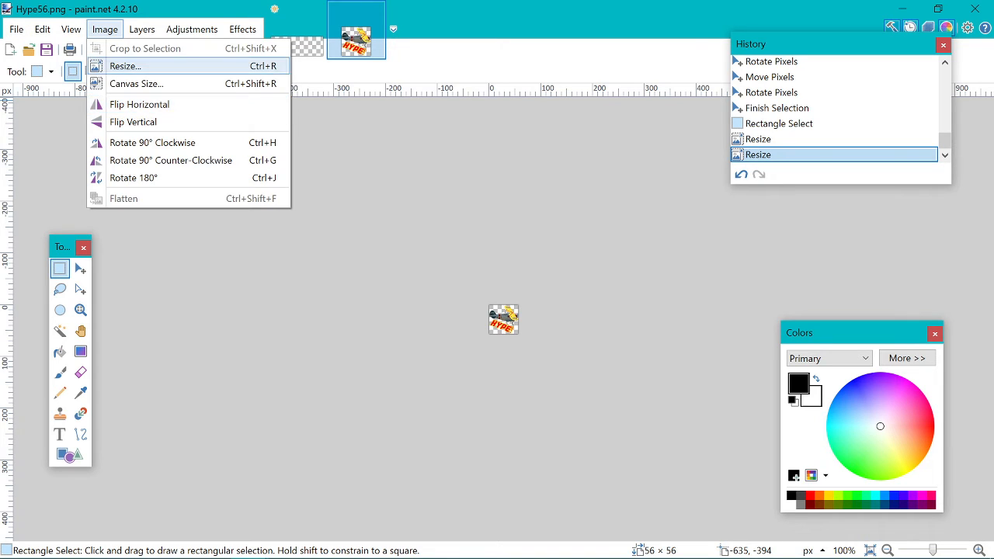
pyautogui.click(167, 68)
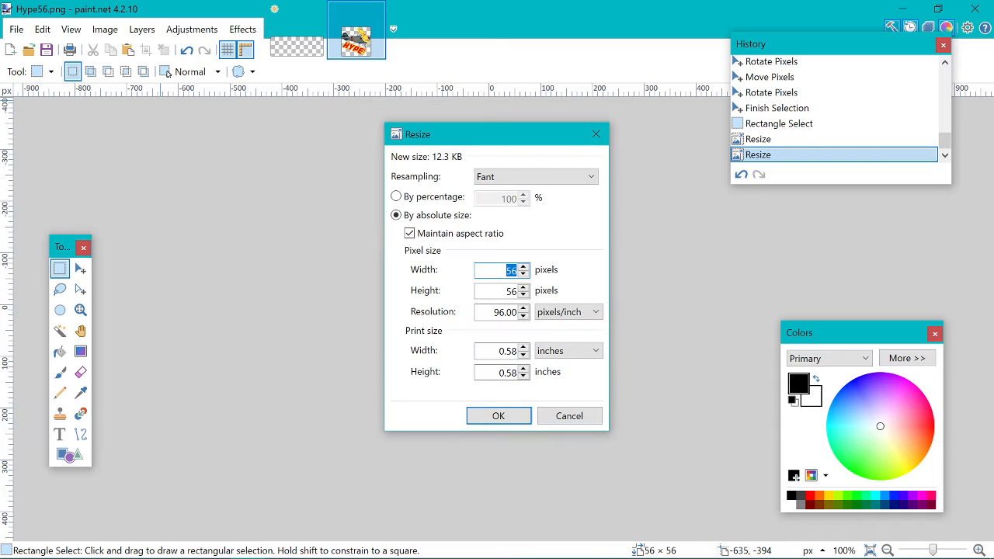
pyautogui.write('28')
pyautogui.press('Return')
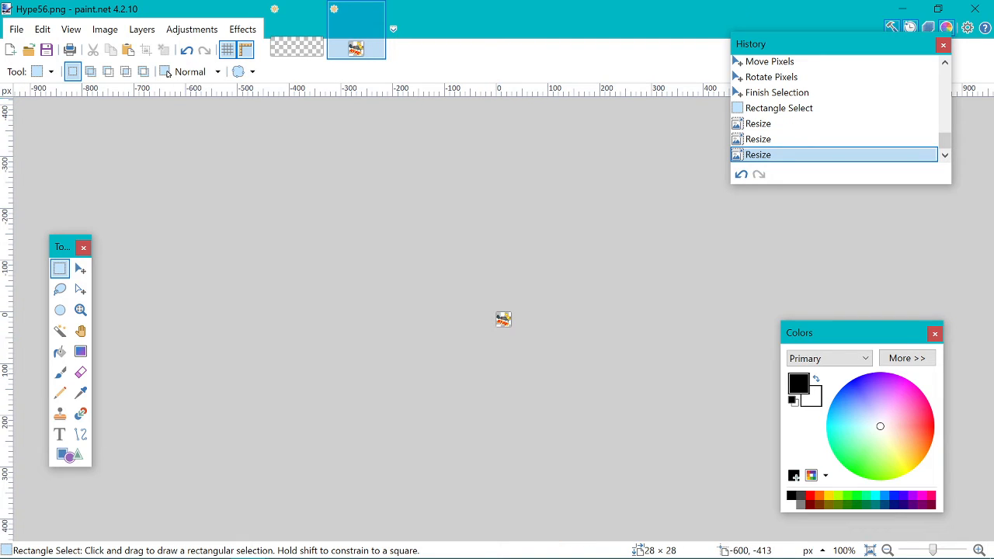
# Save the 28-pixel image as a separate PNG named Hype28 in the Hype folder, with auto-detected bit depth
pyautogui.click(16, 30)
pyautogui.press('Down')
pyautogui.press('Down')
pyautogui.press('Down')
pyautogui.press('Return')
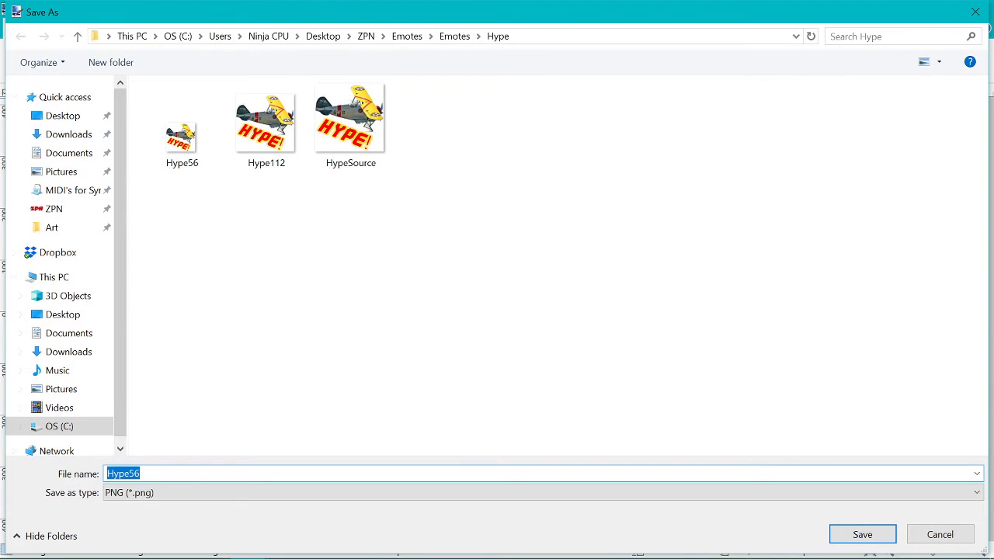
pyautogui.write('Hype')
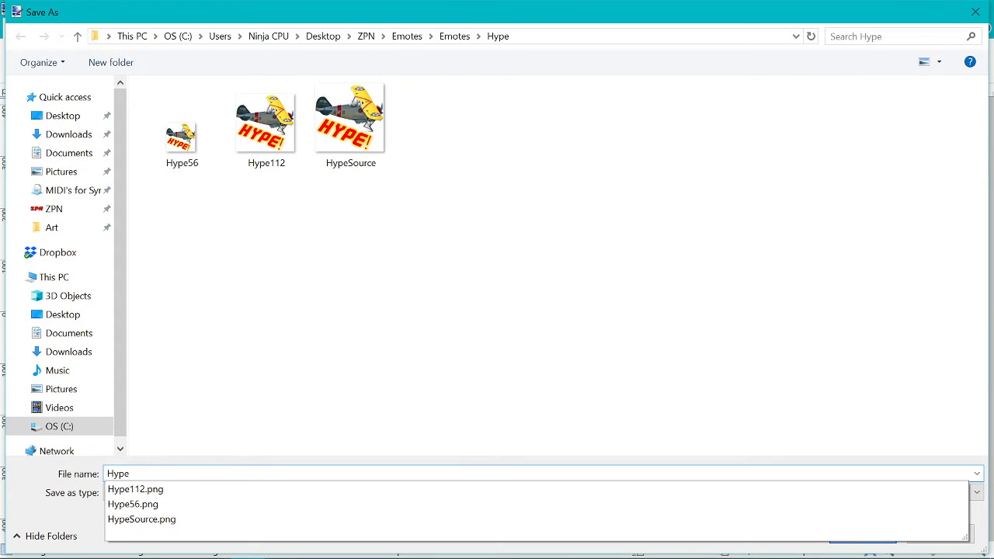
pyautogui.write('28')
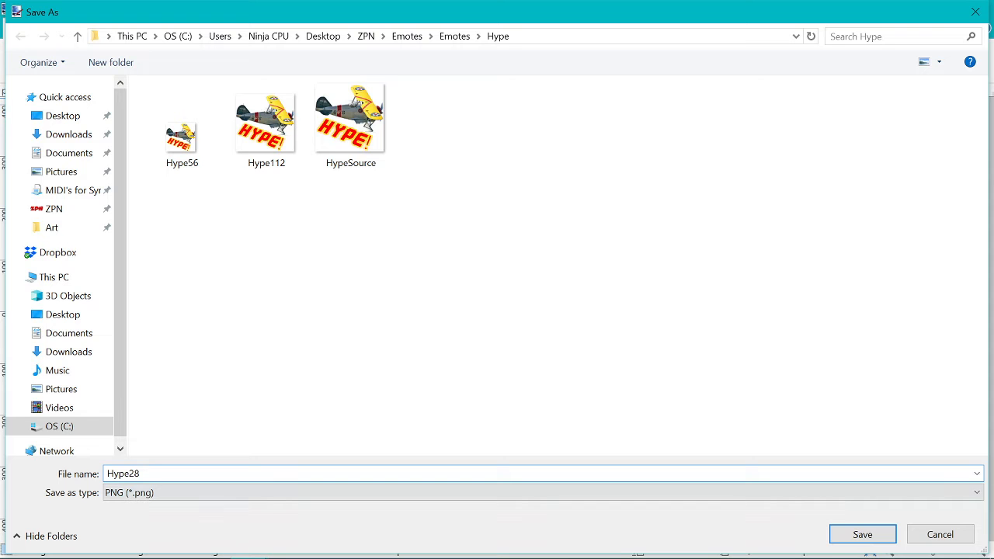
pyautogui.click(863, 534)
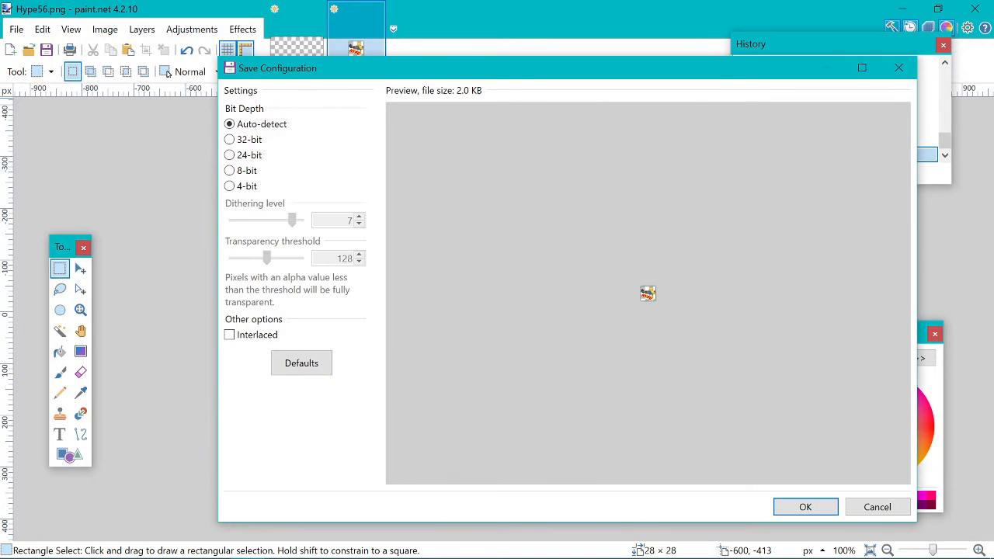
pyautogui.click(809, 506)
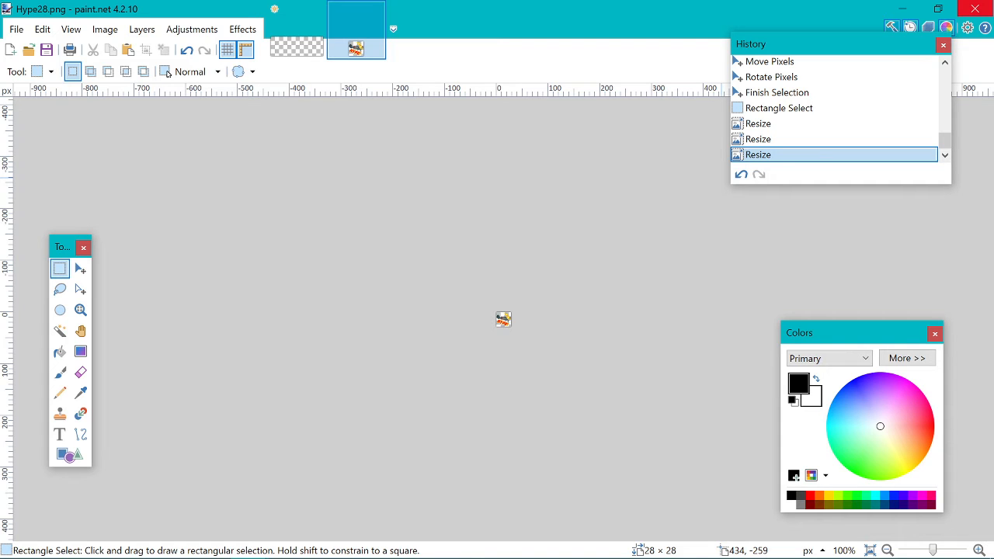
# Close paint.net and the Photos window showing the HYPE! lettering
pyautogui.click(975, 8)
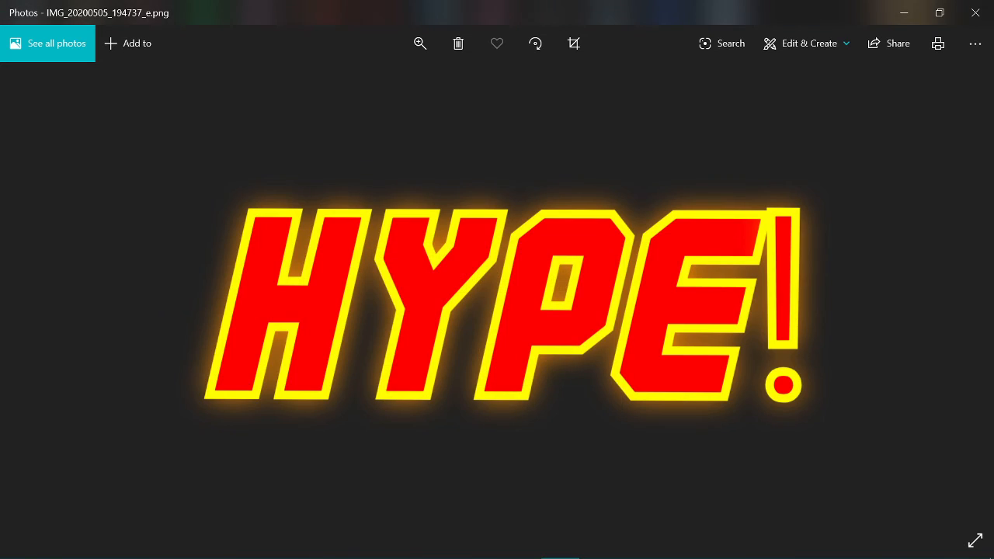
pyautogui.click(976, 13)
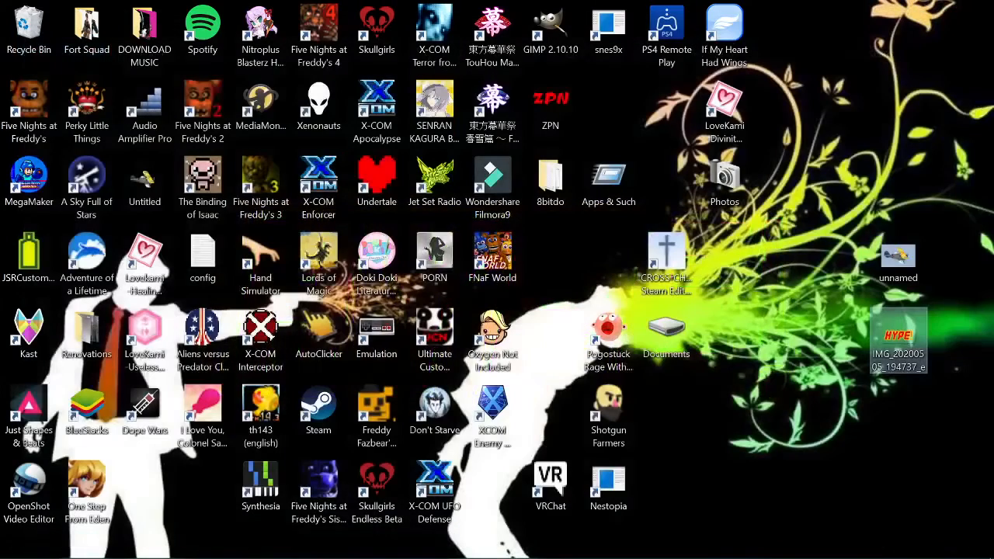
# Switch to the Twitch Stream Manager in a maximized Chrome window and close the Grumman F3F biplane search page
pyautogui.moveTo(210, 549)
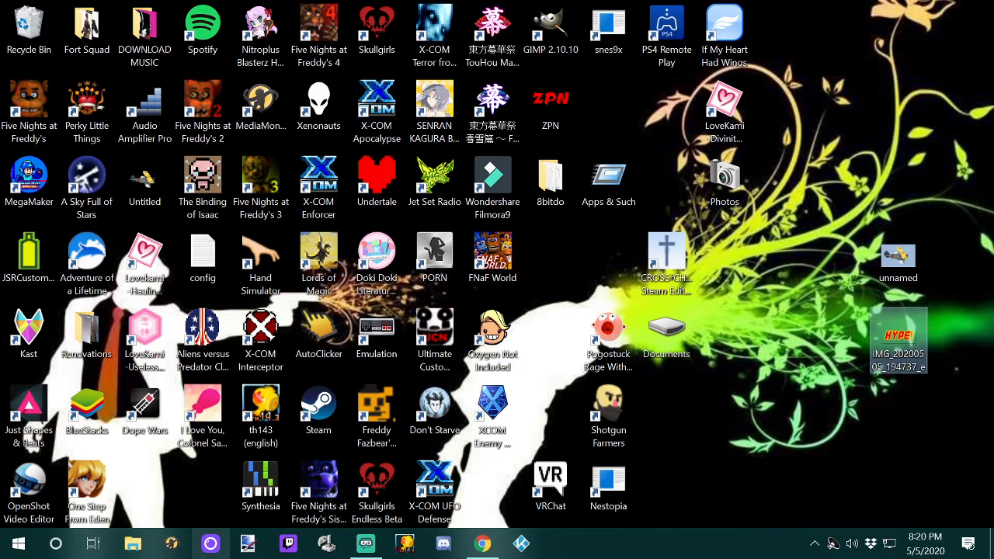
pyautogui.click(482, 545)
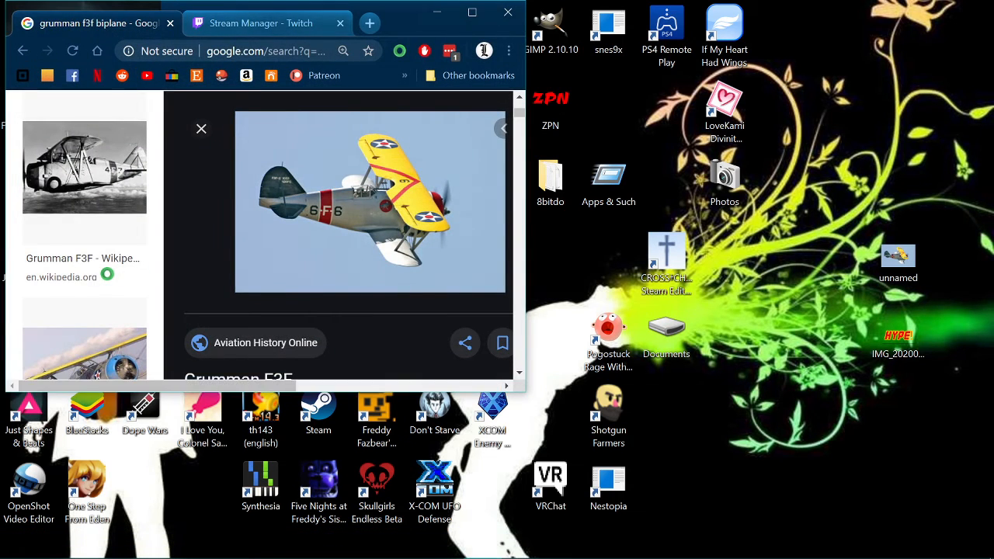
pyautogui.click(261, 24)
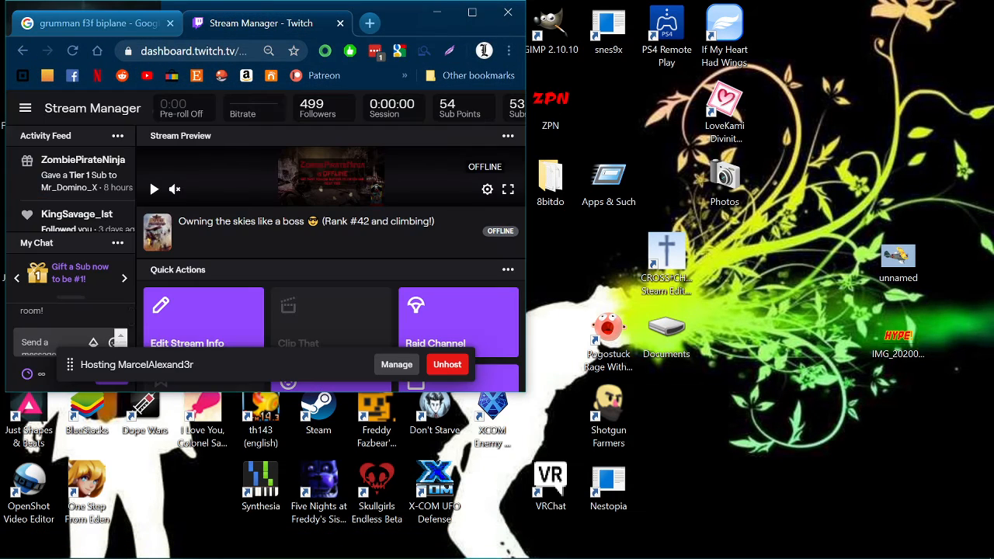
pyautogui.click(170, 23)
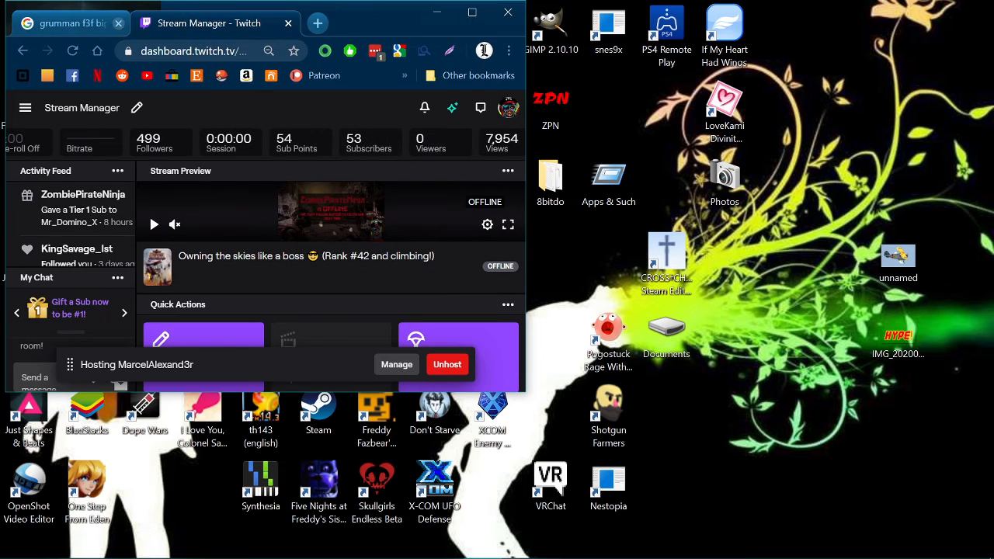
pyautogui.click(471, 11)
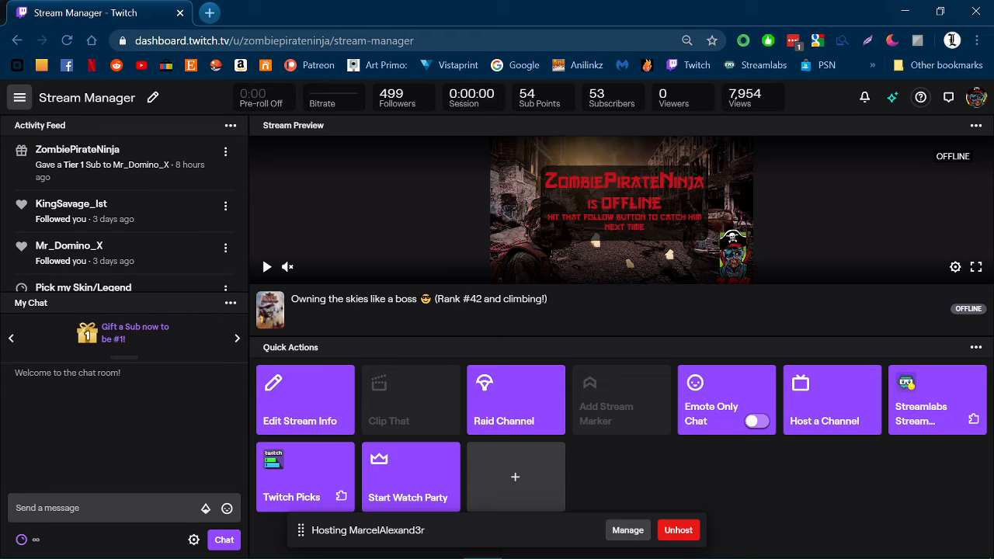
# Open the subscription Emotes settings from the channel's Affiliate preferences
pyautogui.click(20, 97)
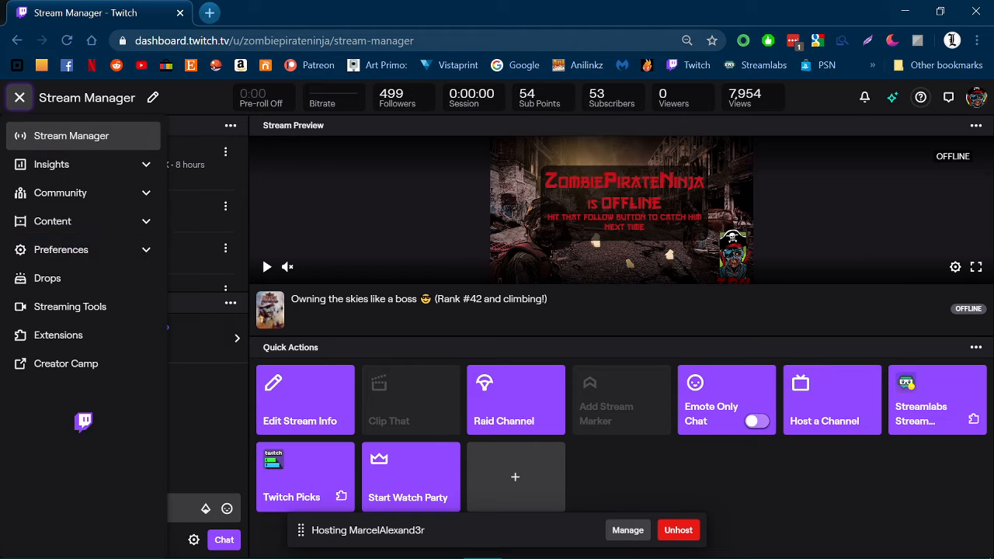
pyautogui.click(19, 97)
pyautogui.click(19, 97)
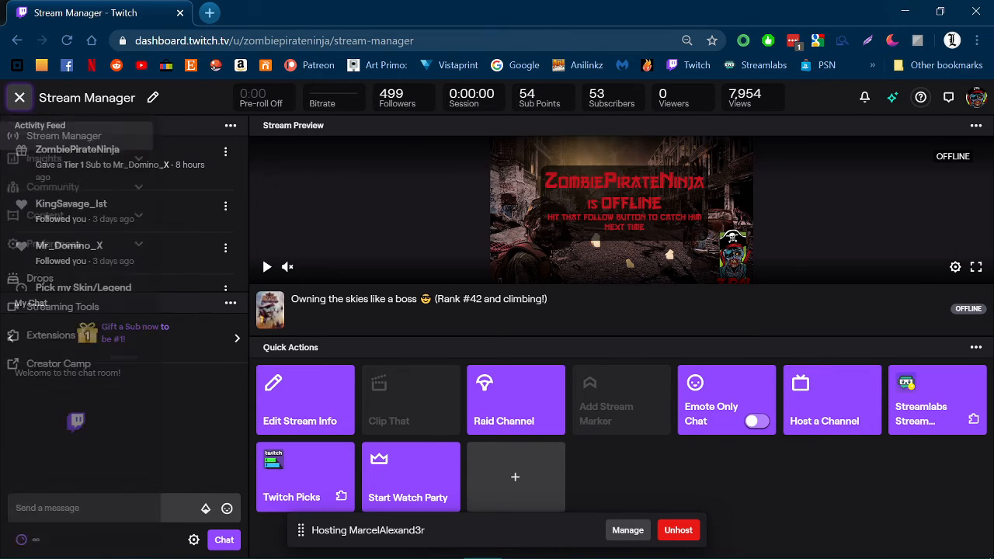
pyautogui.click(61, 249)
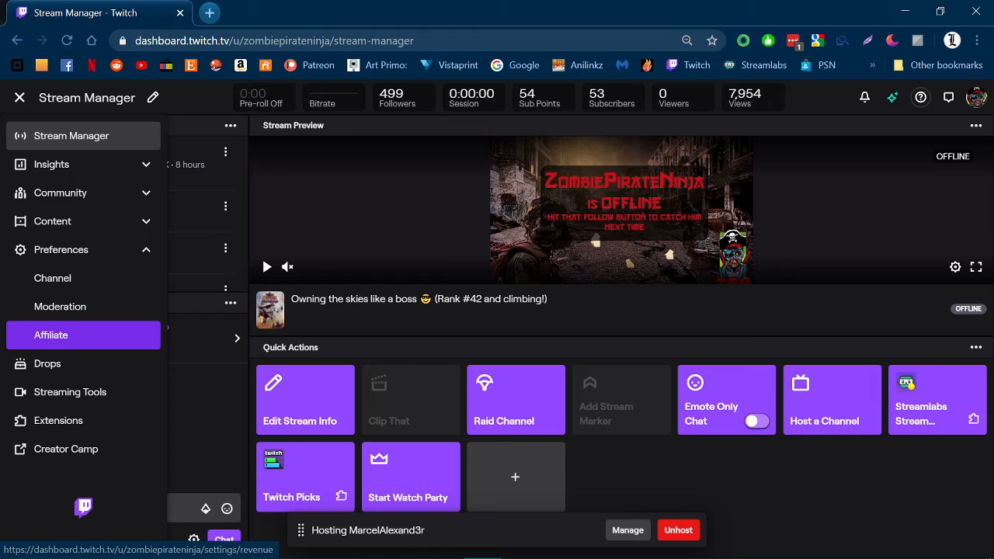
pyautogui.click(84, 335)
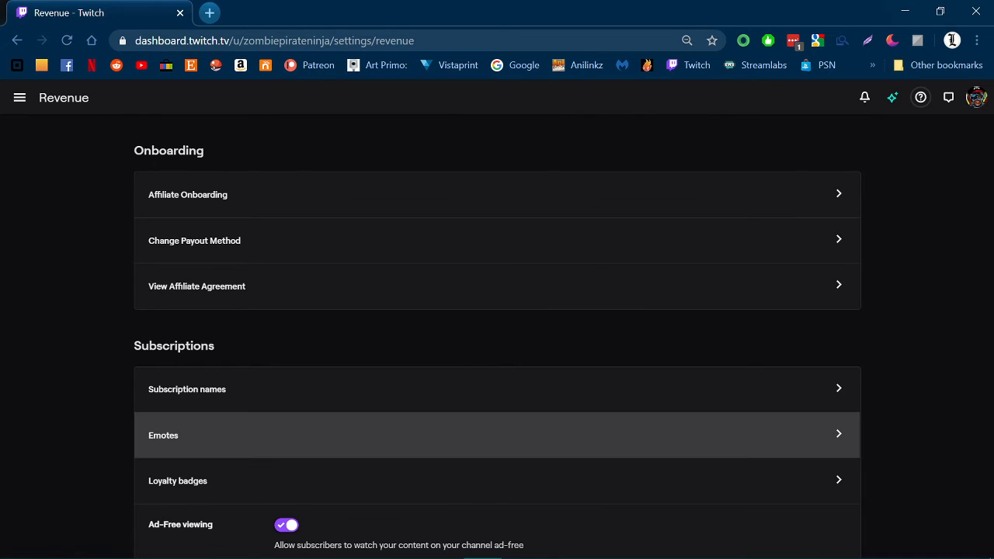
pyautogui.click(497, 436)
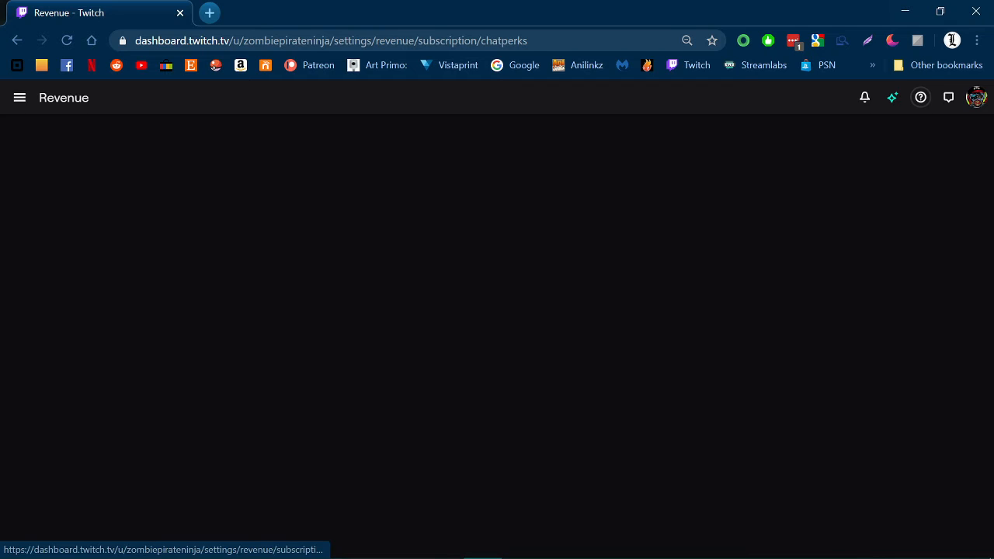
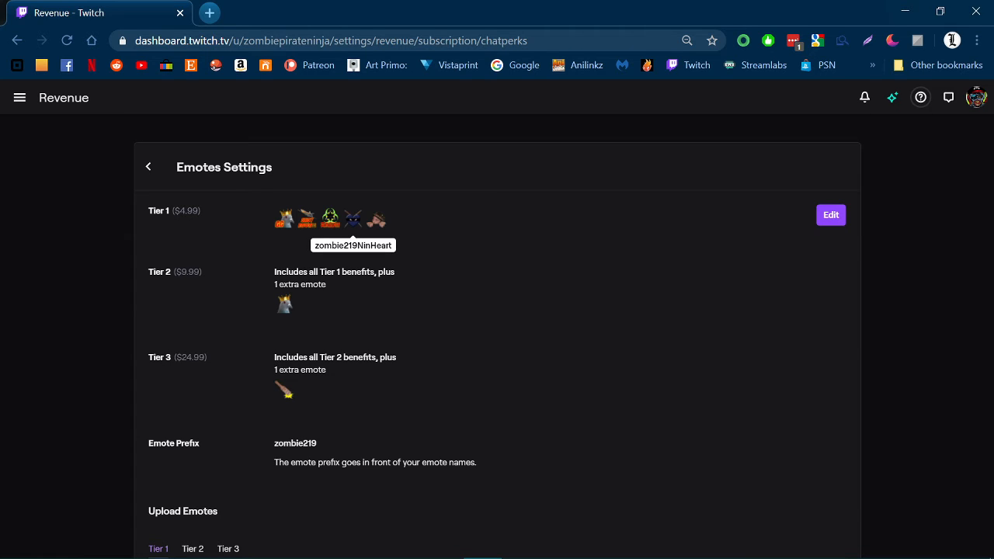
# Review the Tier 1 to Tier 3 emotes and the Upload Emotes section, and return to the revenue settings
pyautogui.scroll(-2, 353, 225)
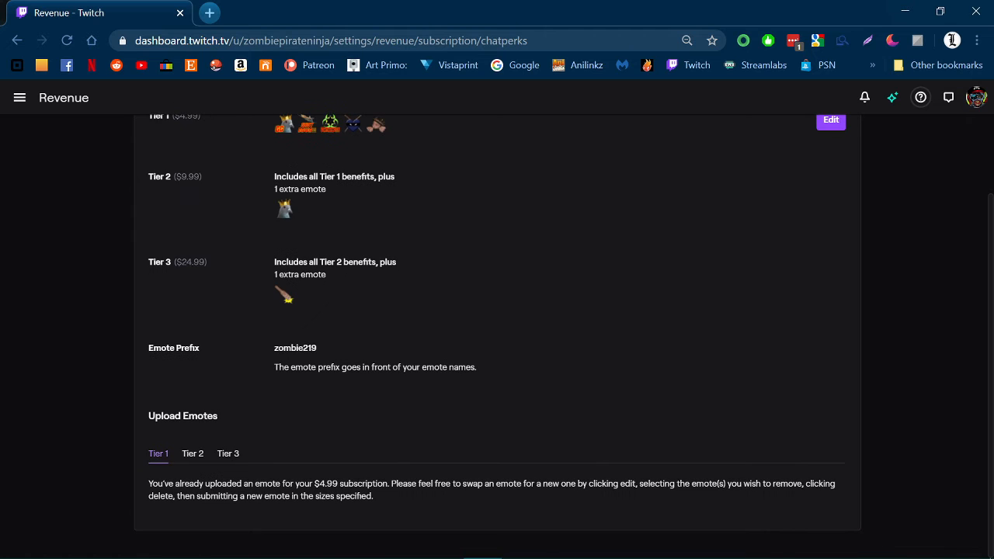
pyautogui.scroll(2, 497, 310)
pyautogui.click(147, 167)
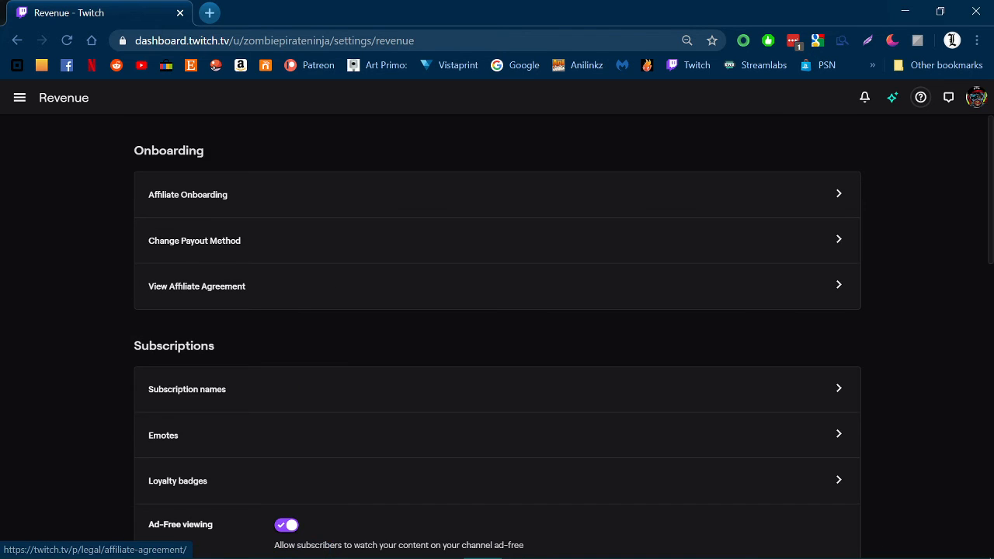
# Examine the badges and emotes under Bits Tier Rewards, and return to the revenue settings
pyautogui.scroll(-6, 497, 350)
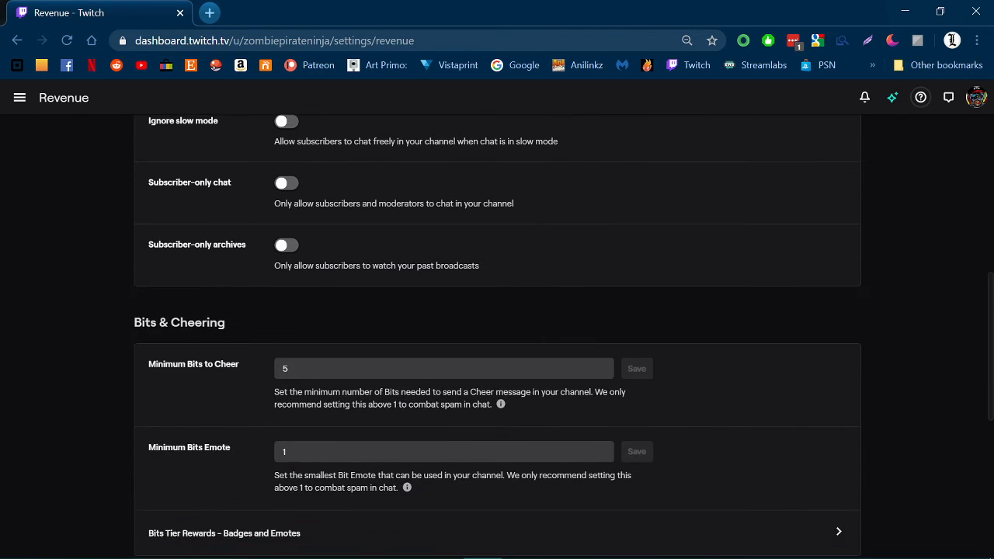
pyautogui.scroll(-2, 497, 378)
pyautogui.click(497, 378)
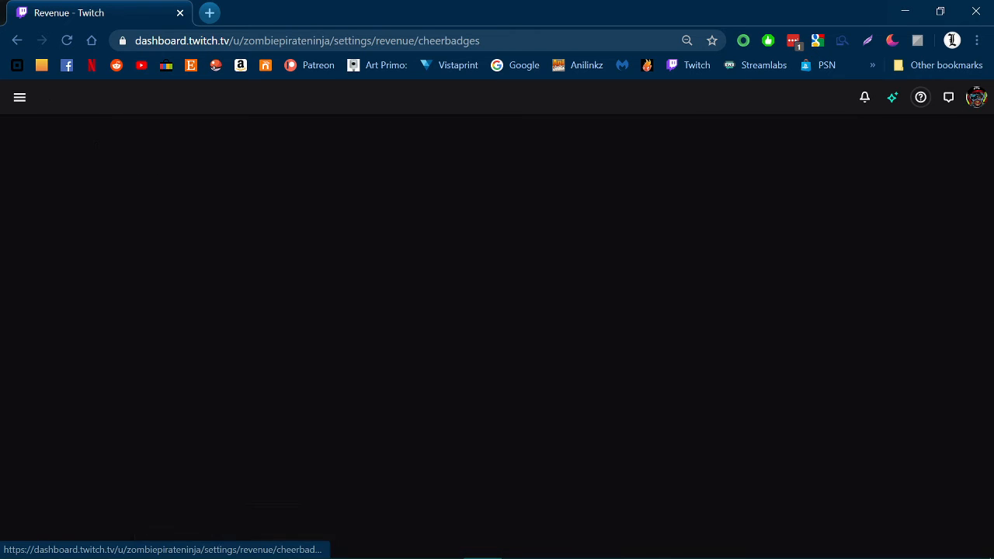
pyautogui.scroll(-2, 497, 334)
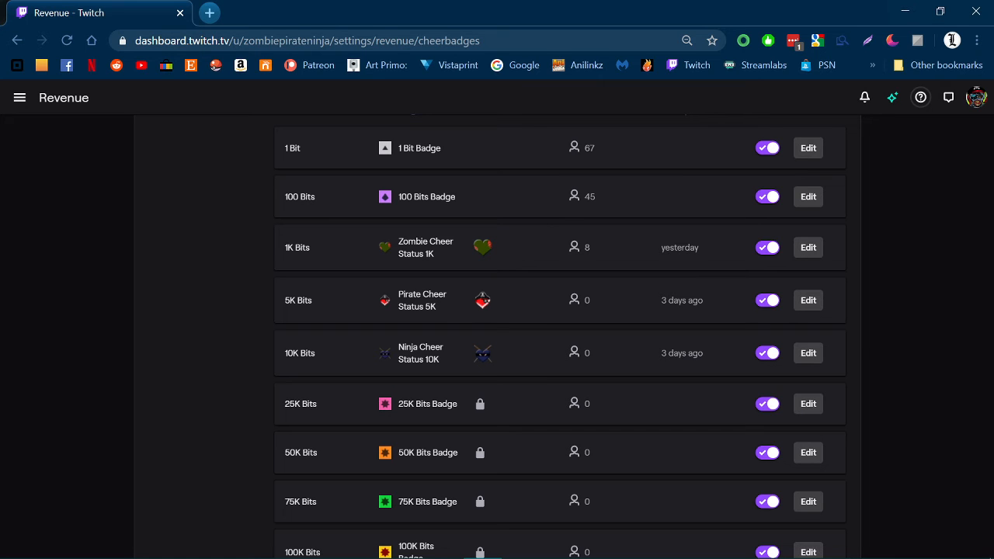
pyautogui.scroll(2, 497, 334)
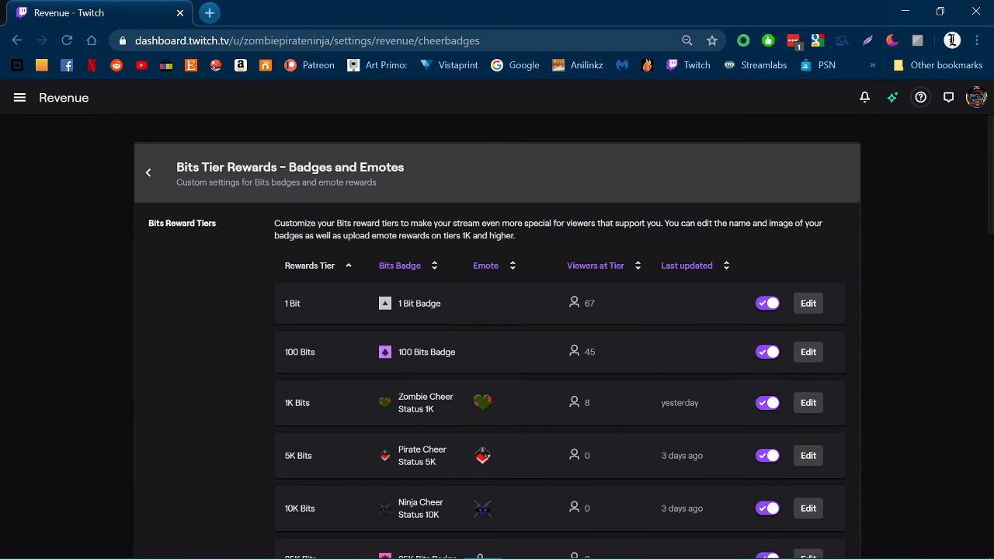
pyautogui.click(149, 171)
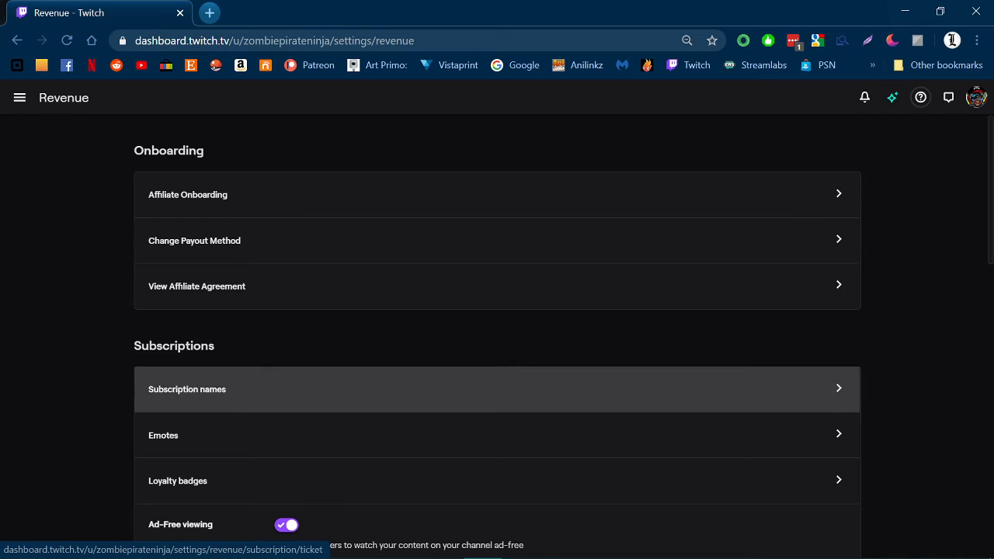
# Open the subscription Emotes settings and delete the NinHeart emote from Tier 1
pyautogui.click(354, 435)
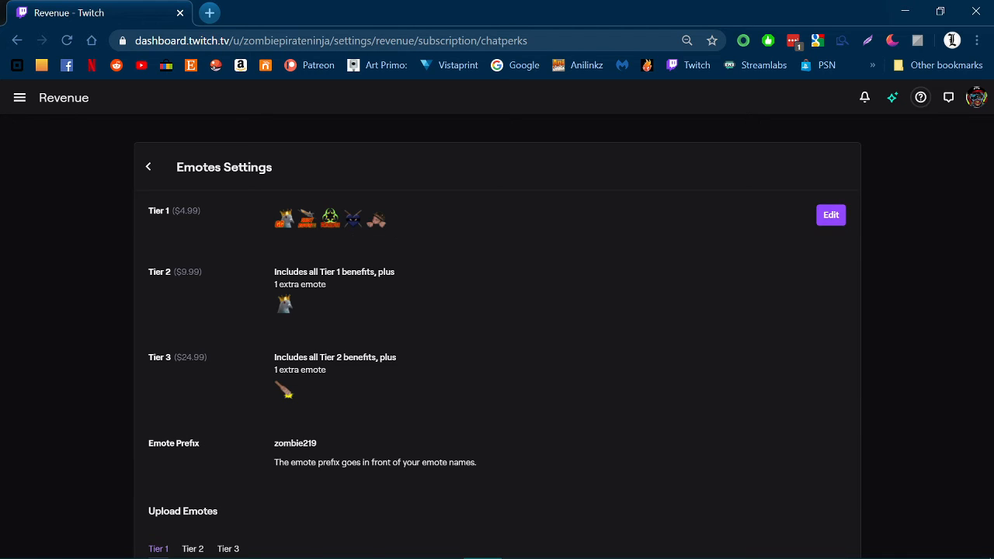
pyautogui.click(832, 215)
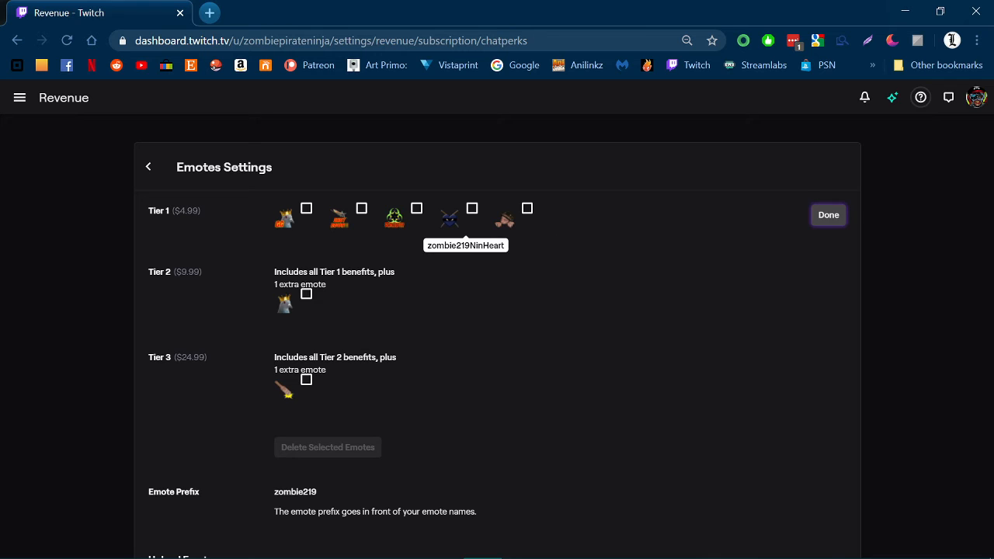
pyautogui.click(472, 208)
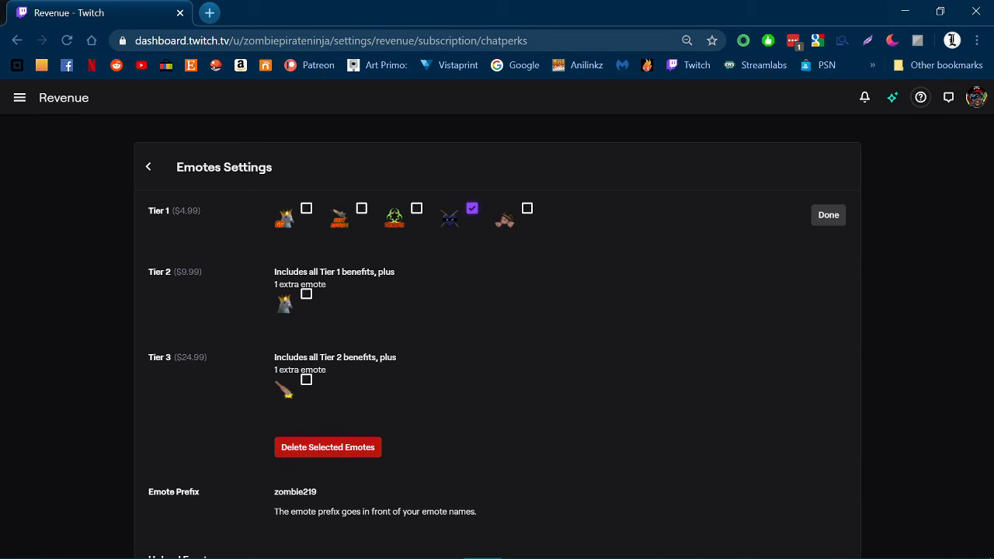
pyautogui.click(327, 448)
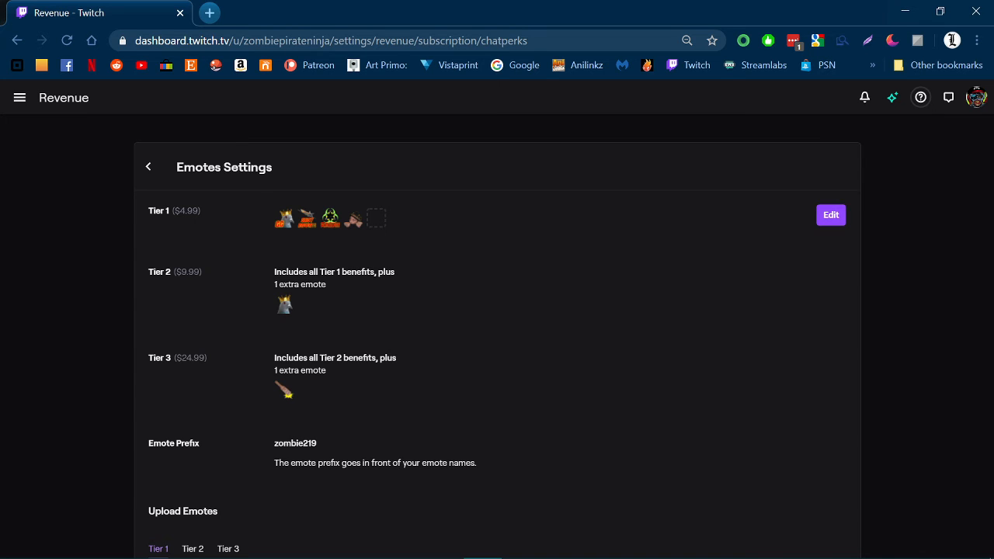
# Load Hype112 from the Hype folder inside Emotes into the 112 x 112px slot of the Tier 1 upload
pyautogui.scroll(-4, 498, 334)
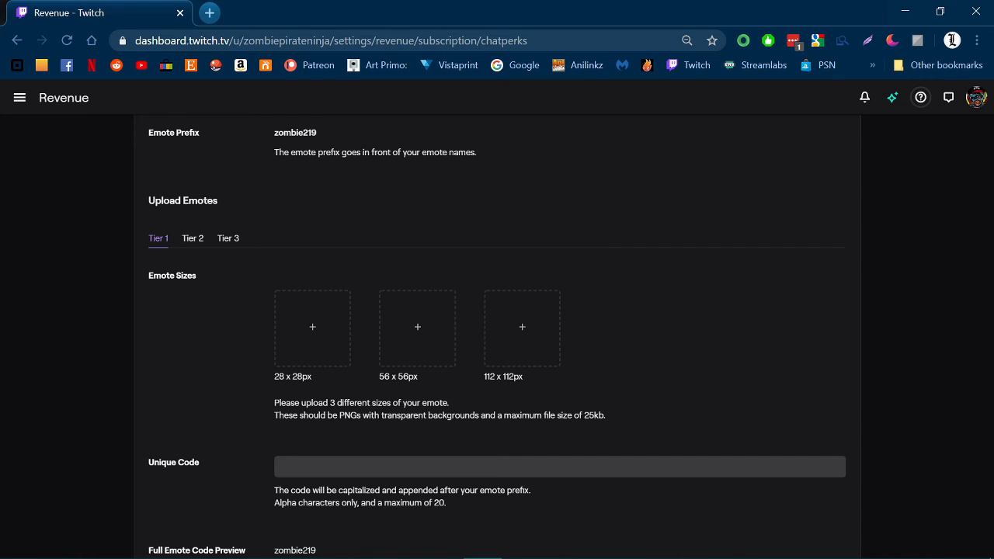
pyautogui.scroll(4, 497, 334)
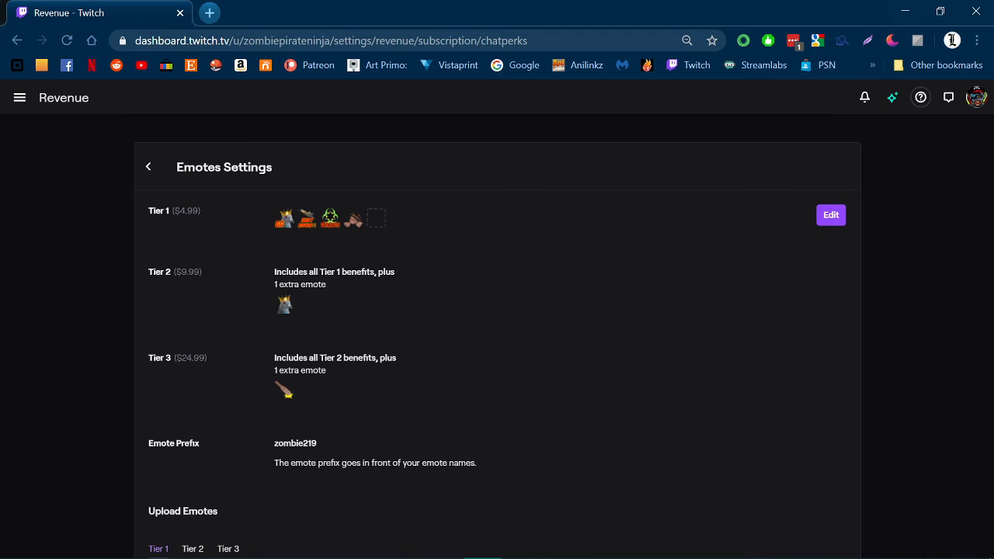
pyautogui.scroll(-5, 497, 334)
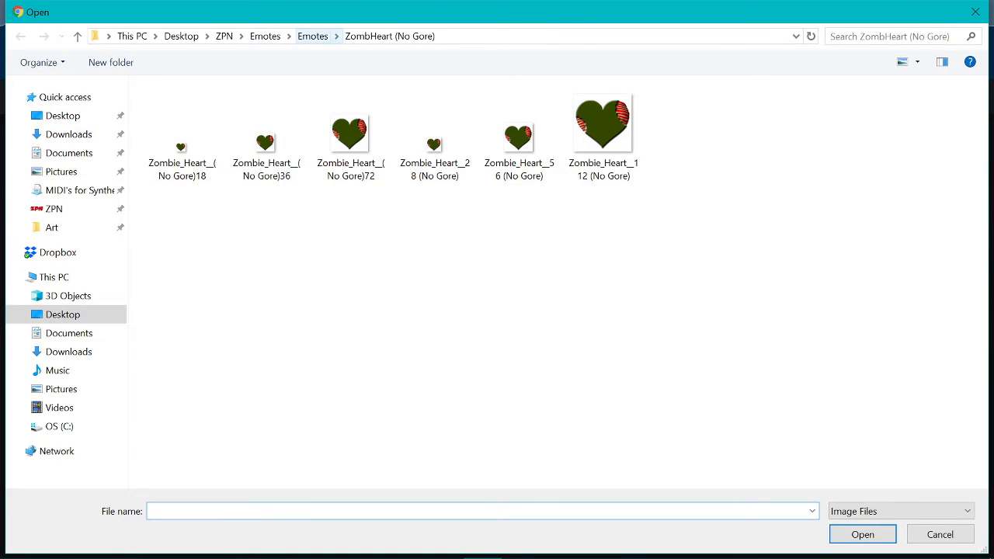
pyautogui.click(313, 35)
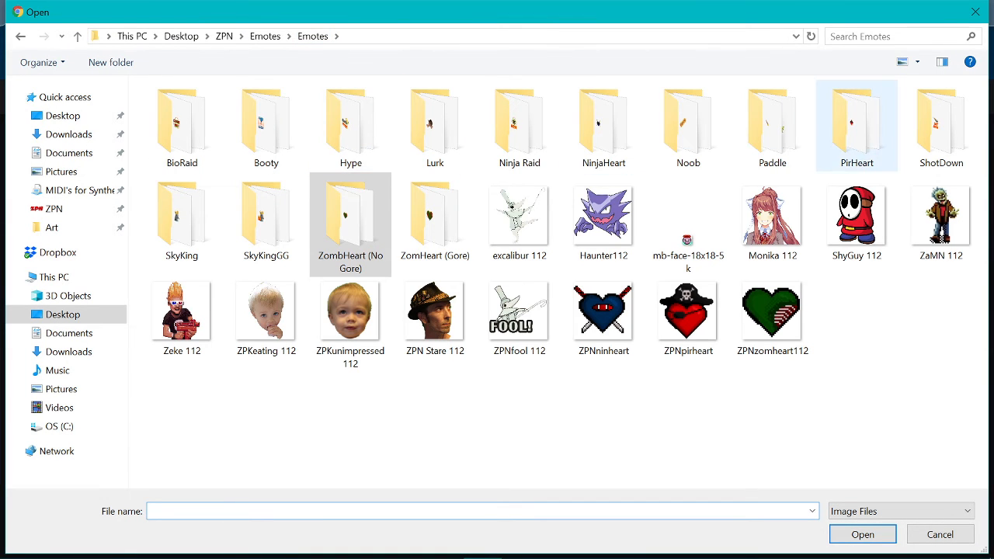
pyautogui.doubleClick(351, 124)
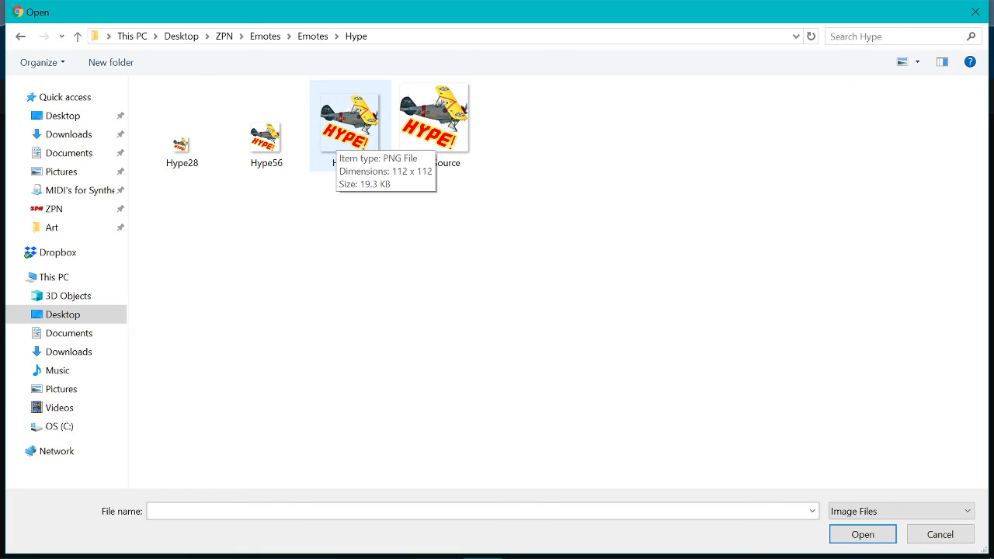
pyautogui.doubleClick(342, 132)
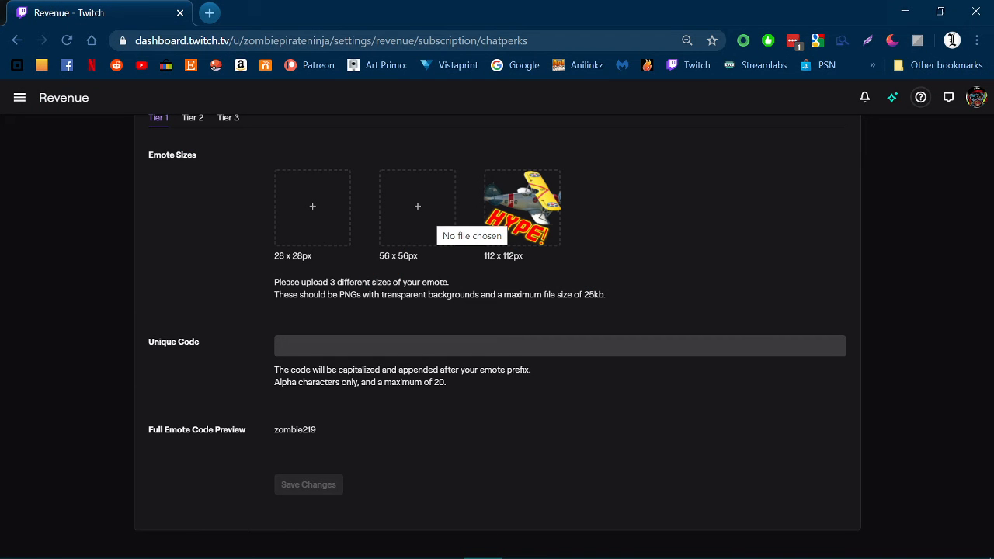
# Load Hype56 into the 56 x 56px slot and Hype28 into the 28 x 28px slot, and activate the Unique Code field
pyautogui.click(432, 216)
pyautogui.click(267, 132)
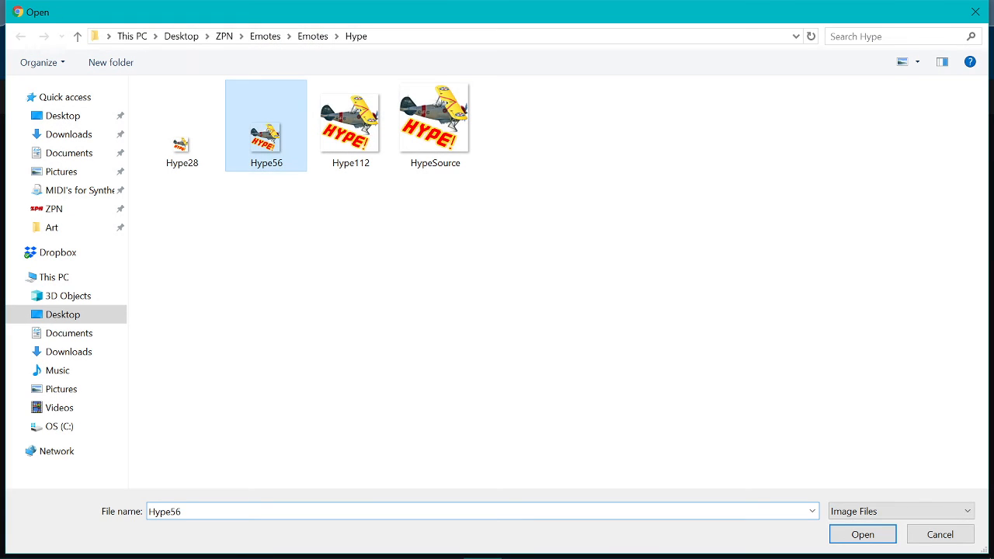
pyautogui.doubleClick(266, 132)
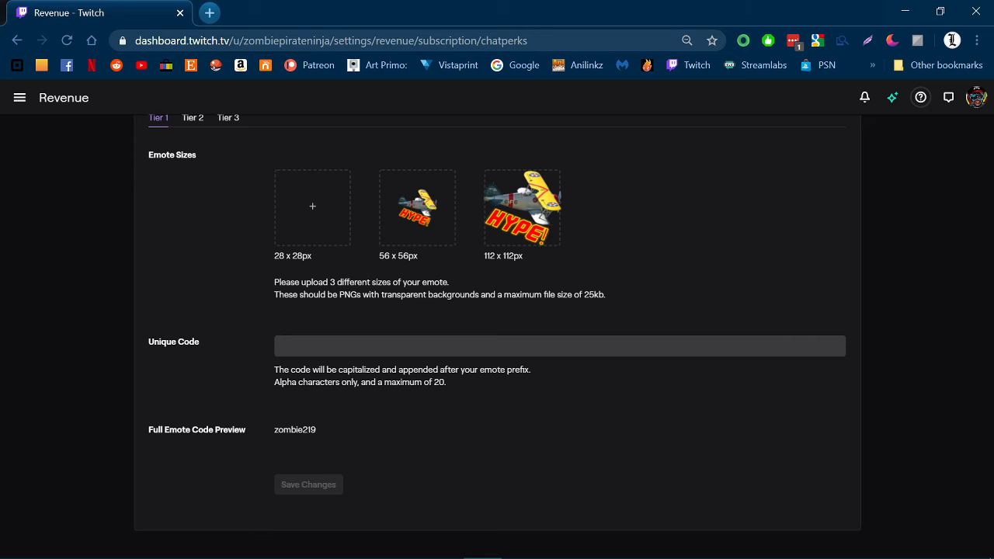
pyautogui.click(312, 206)
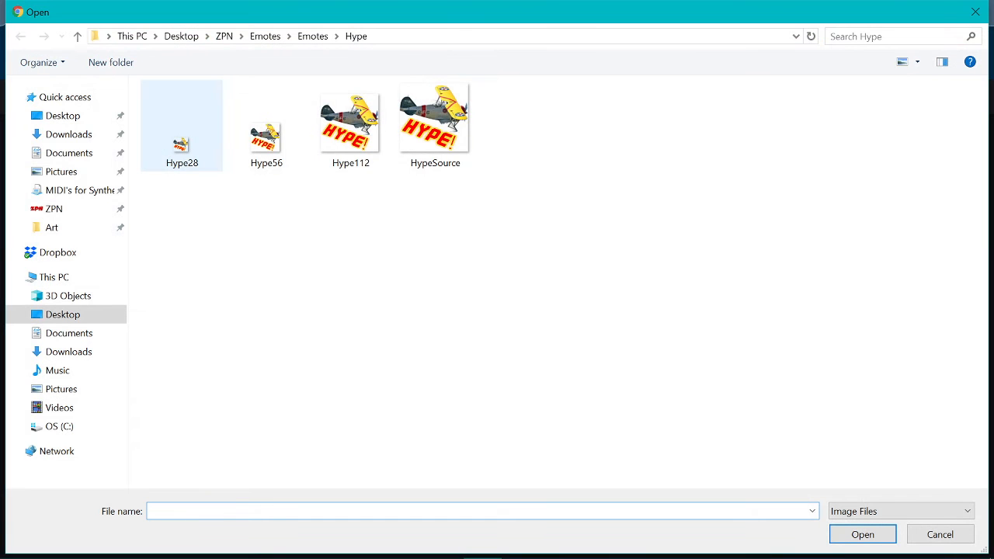
pyautogui.doubleClick(181, 143)
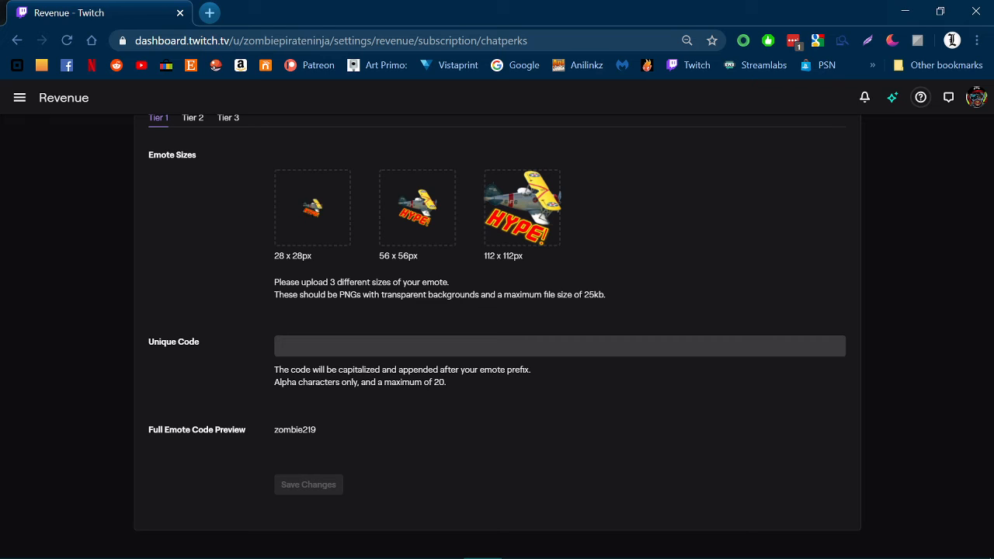
pyautogui.click(326, 346)
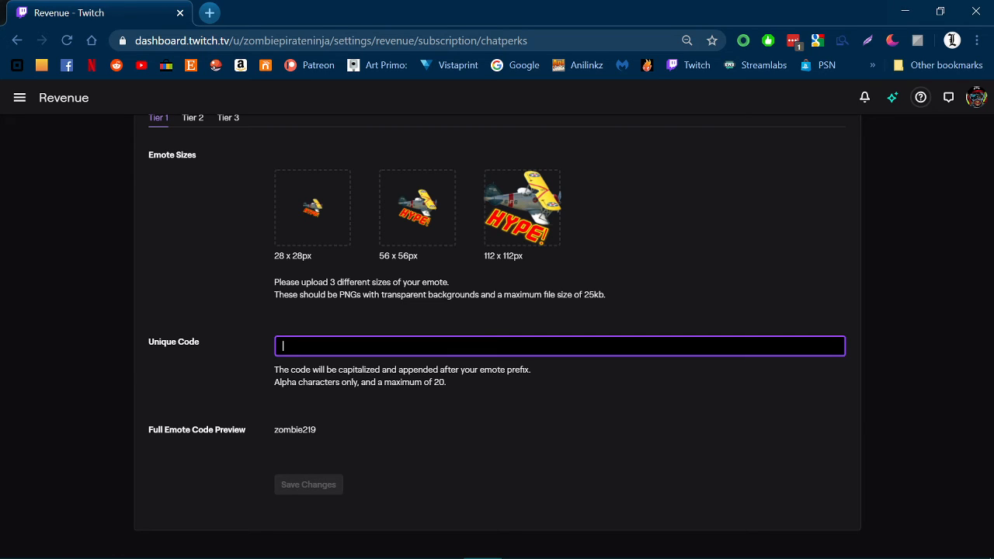
pyautogui.write('H')
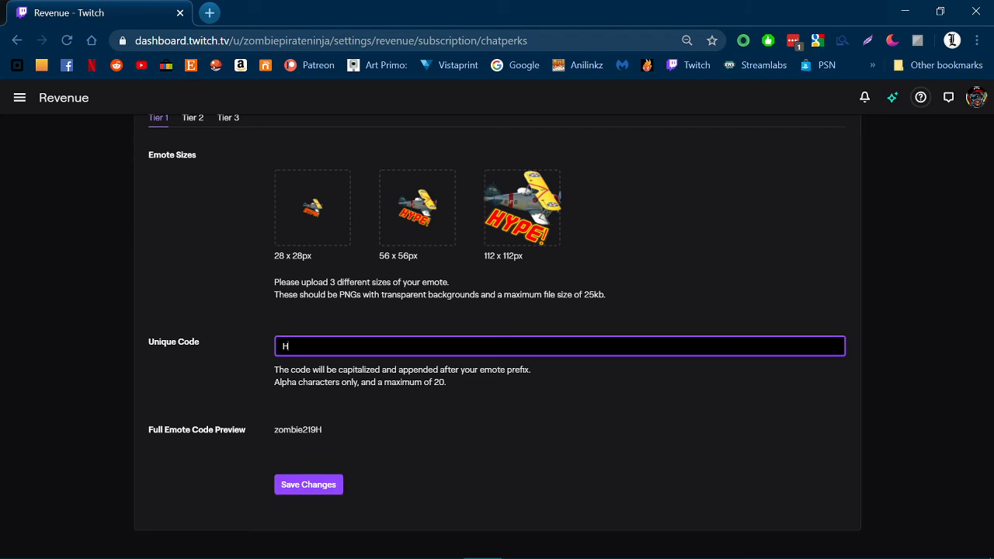
pyautogui.write('ype')
pyautogui.press('BackSpace')
pyautogui.press('BackSpace')
pyautogui.press('BackSpace')
pyautogui.press('BackSpace')
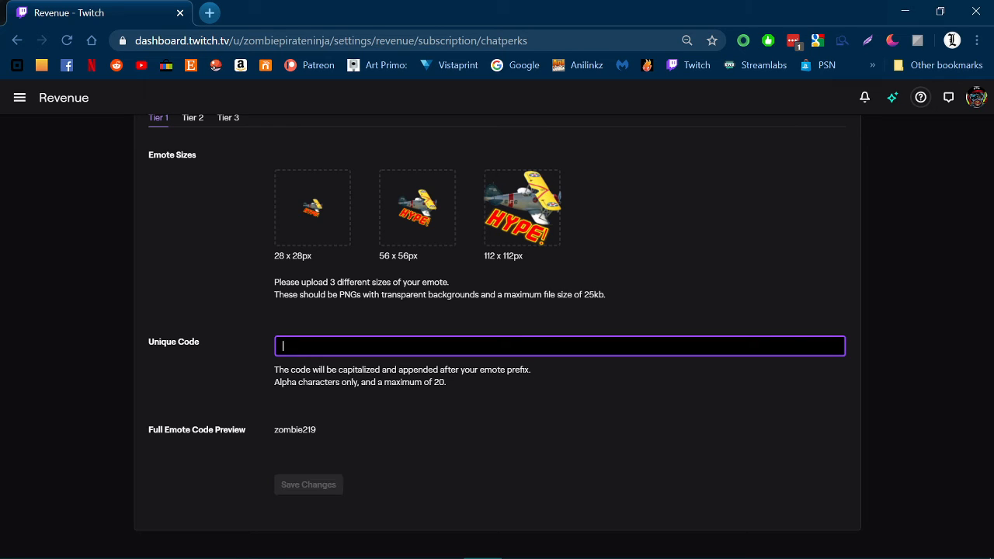
pyautogui.write('Bi')
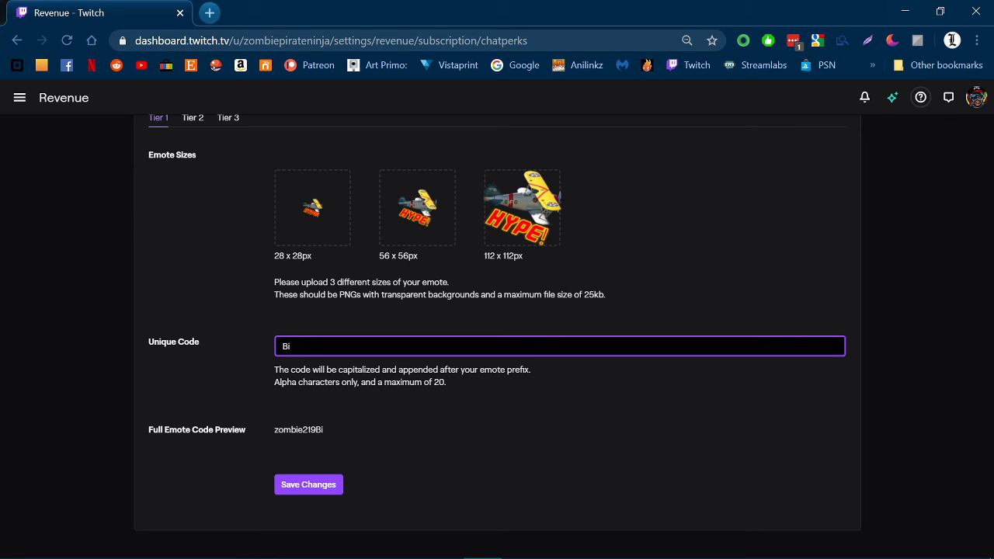
pyautogui.write('plane')
pyautogui.press('BackSpace')
pyautogui.press('BackSpace')
pyautogui.press('BackSpace')
pyautogui.press('BackSpace')
pyautogui.press('BackSpace')
pyautogui.press('BackSpace')
pyautogui.press('BackSpace')
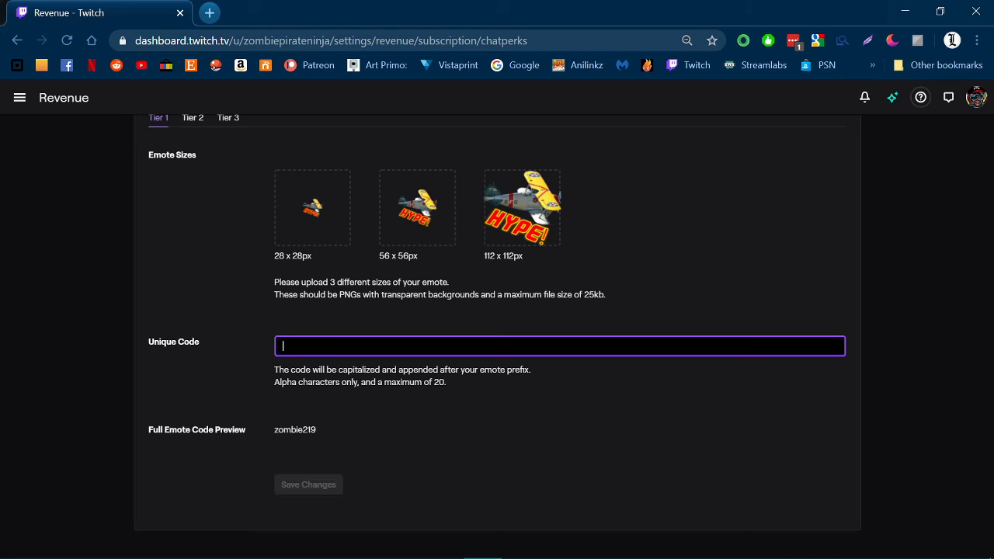
# Enter F3FHype as the emote's unique code and save the changes
pyautogui.write('F')
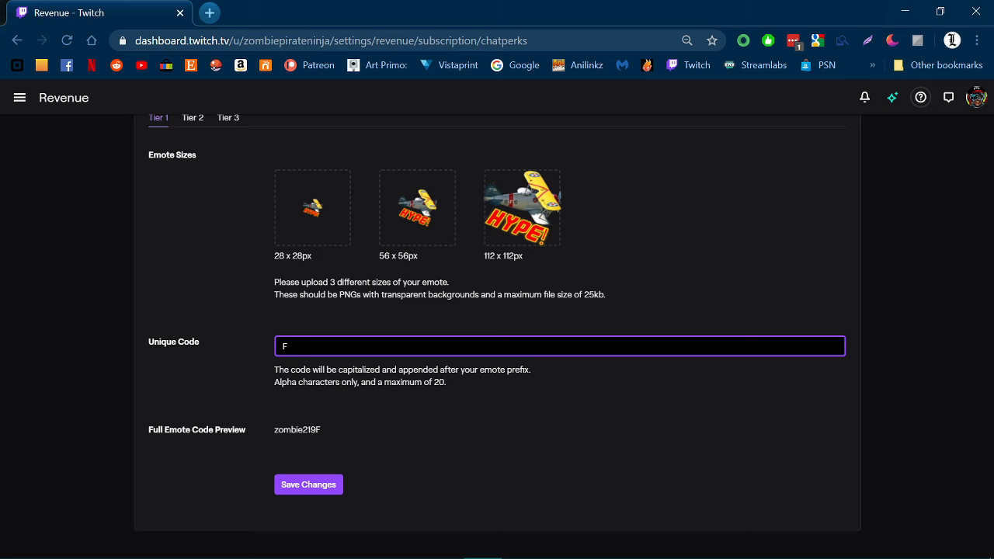
pyautogui.write('3FHype')
pyautogui.scroll(2, 497, 334)
pyautogui.scroll(1, 498, 326)
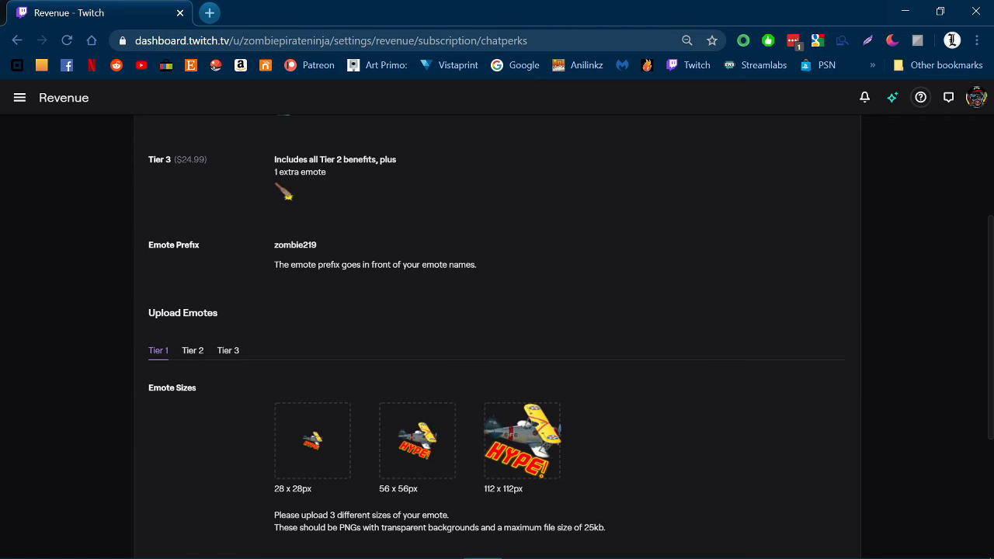
pyautogui.scroll(-3, 498, 326)
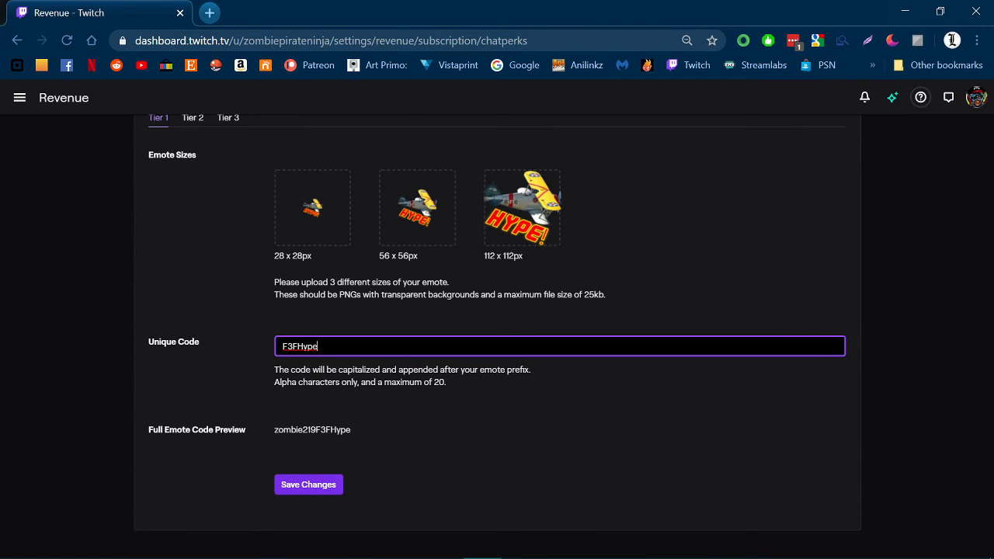
pyautogui.press('Return')
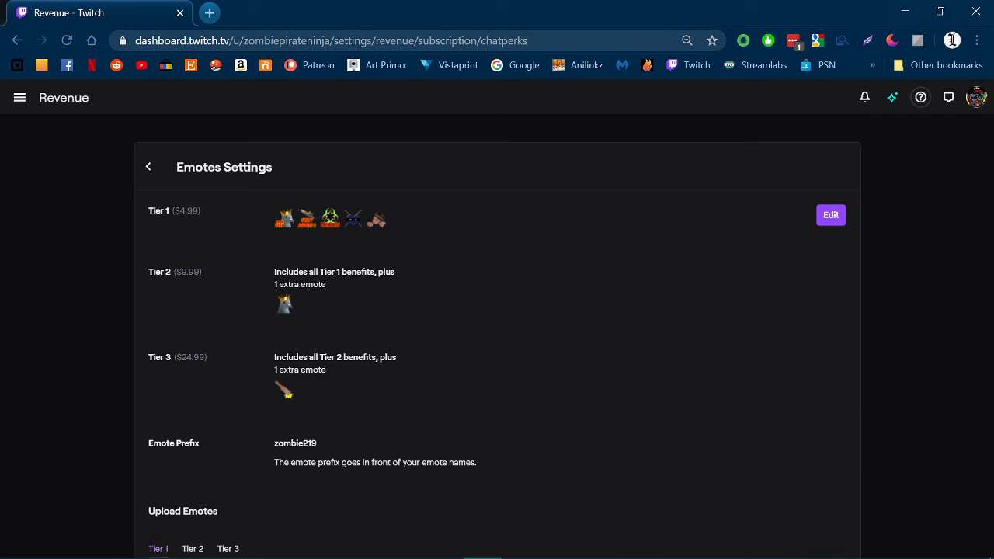
# Reload the Emotes Settings page and check the Tier 1 emotes for the new airplane emote
pyautogui.scroll(-1, 497, 334)
pyautogui.scroll(1, 498, 334)
pyautogui.press('F5')
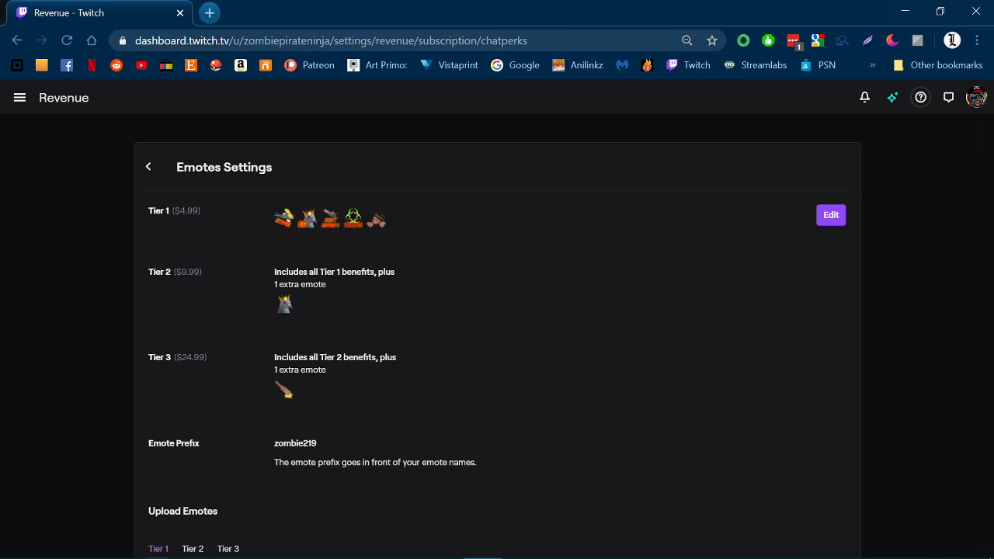
pyautogui.scroll(-2, 498, 334)
pyautogui.scroll(2, 497, 334)
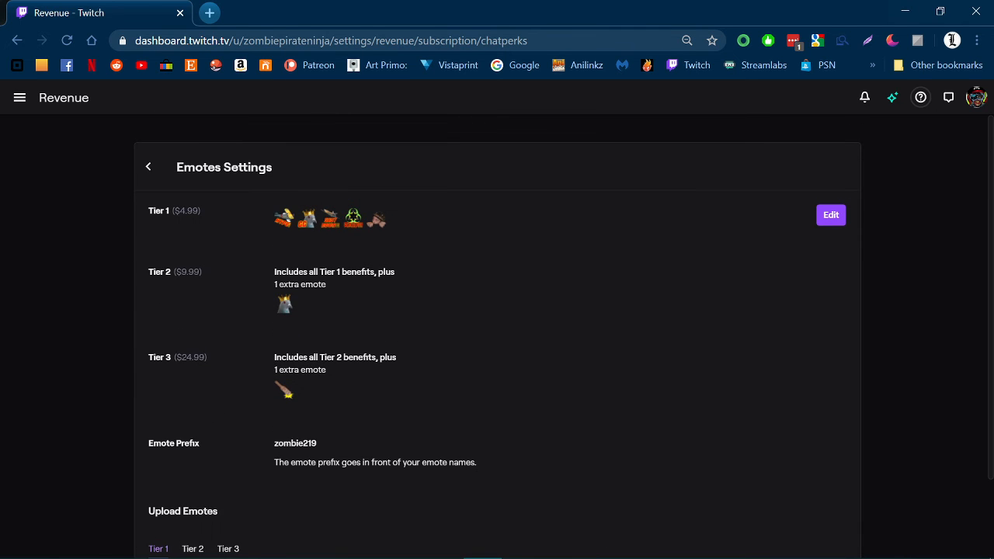
# Return to the revenue settings, review the Bits Tier Rewards badges and emotes, and close the browser
pyautogui.click(148, 167)
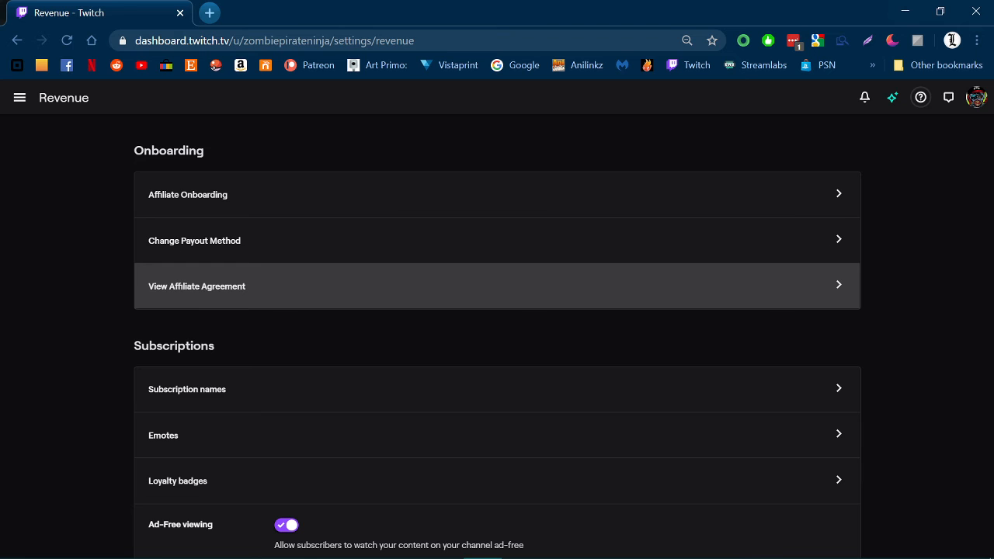
pyautogui.scroll(-2, 497, 334)
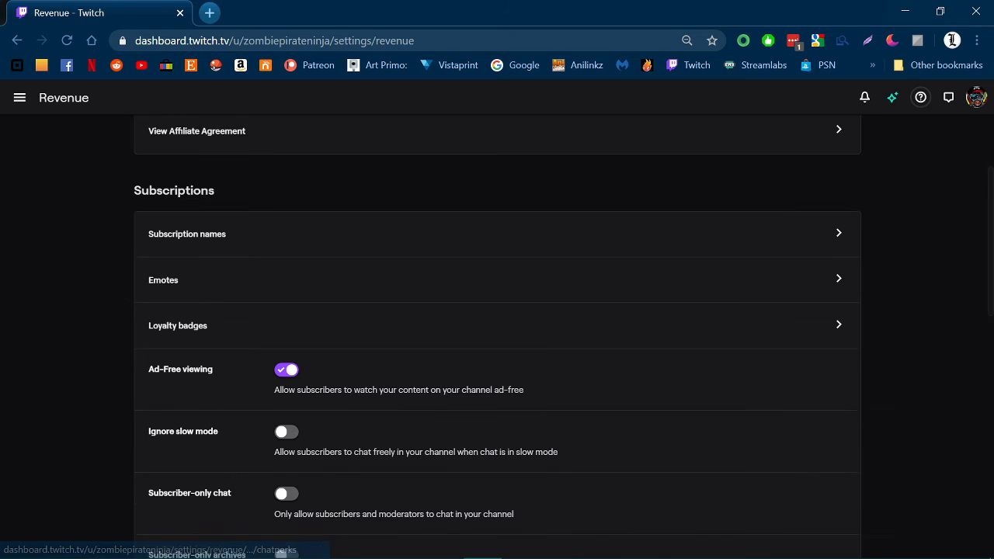
pyautogui.scroll(-3, 497, 334)
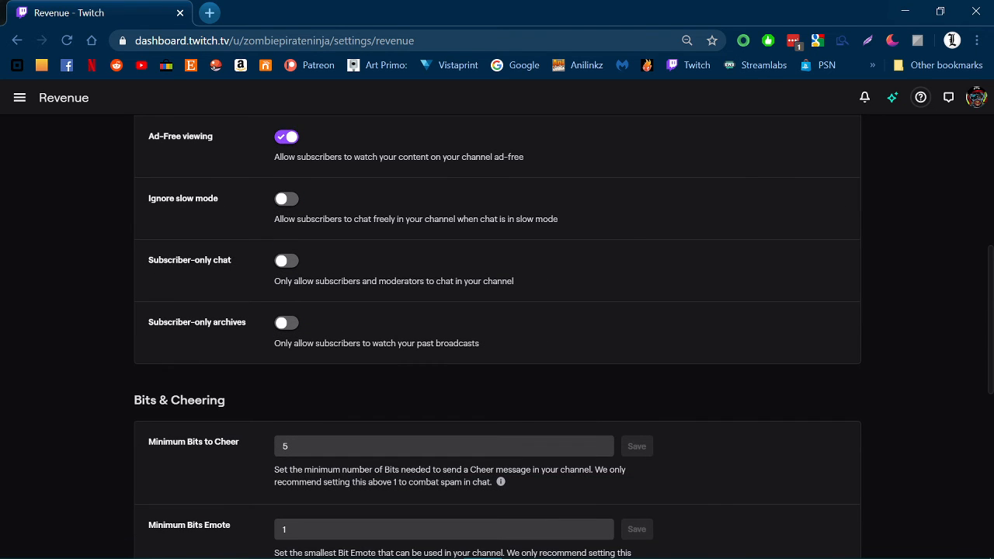
pyautogui.scroll(-2, 497, 459)
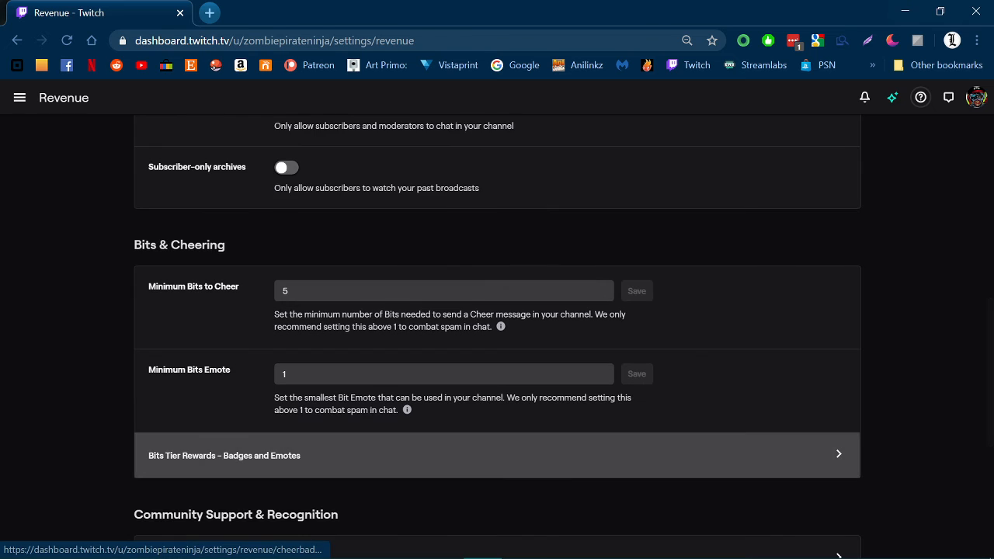
pyautogui.click(498, 455)
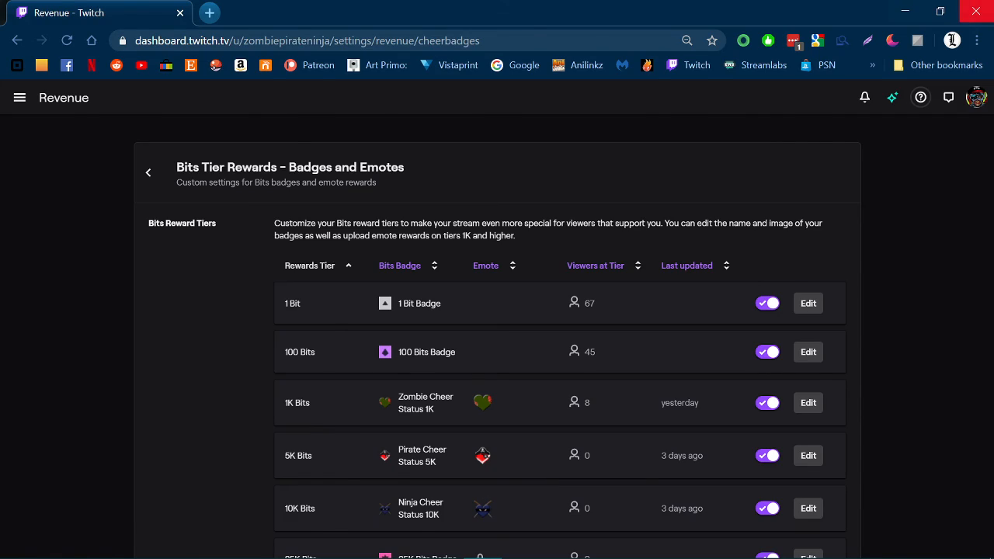
pyautogui.click(976, 11)
# Examine the image sizes in the NinjaHeart folder within the ZPN folder's nested Emotes folders, and close the folder window
pyautogui.doubleClick(551, 109)
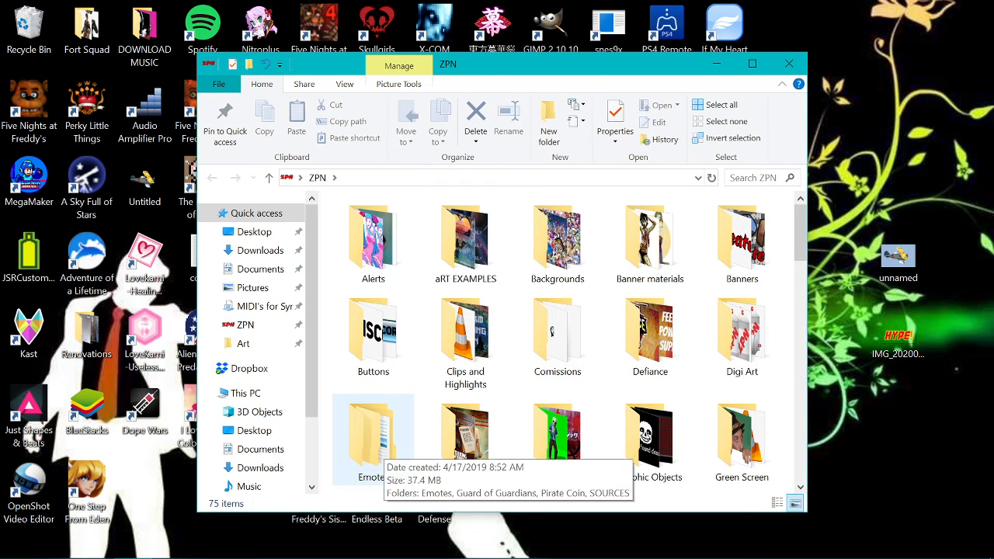
pyautogui.click(374, 441)
pyautogui.doubleClick(374, 441)
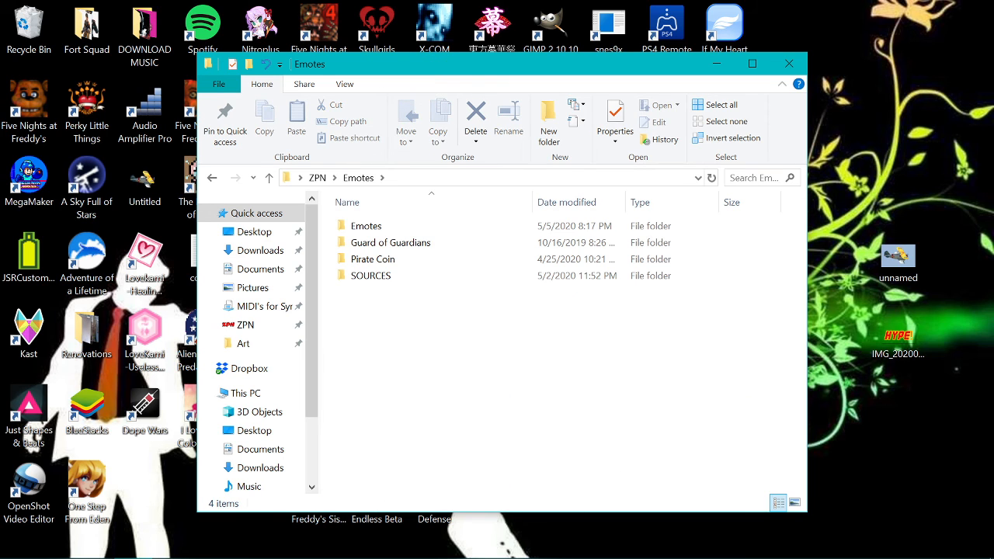
pyautogui.doubleClick(365, 225)
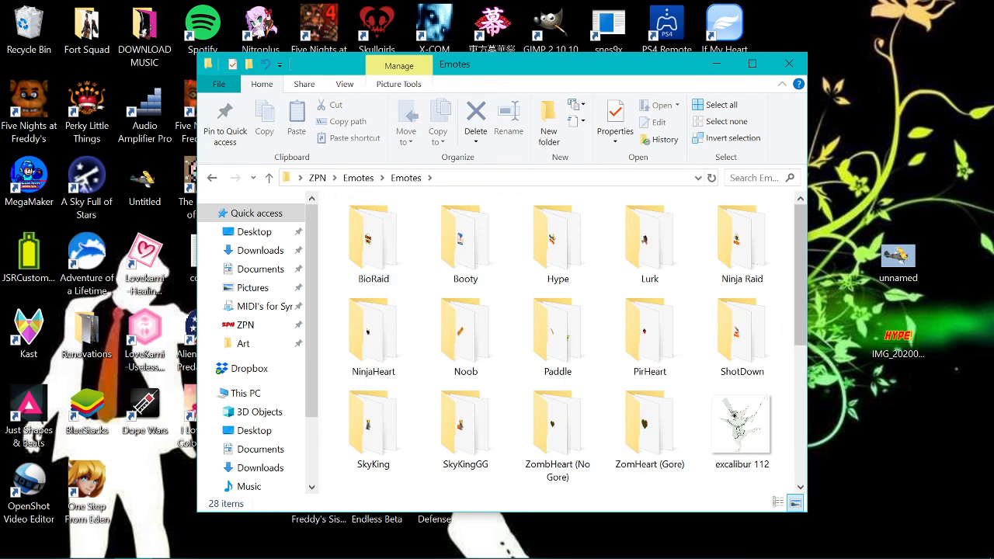
pyautogui.doubleClick(373, 334)
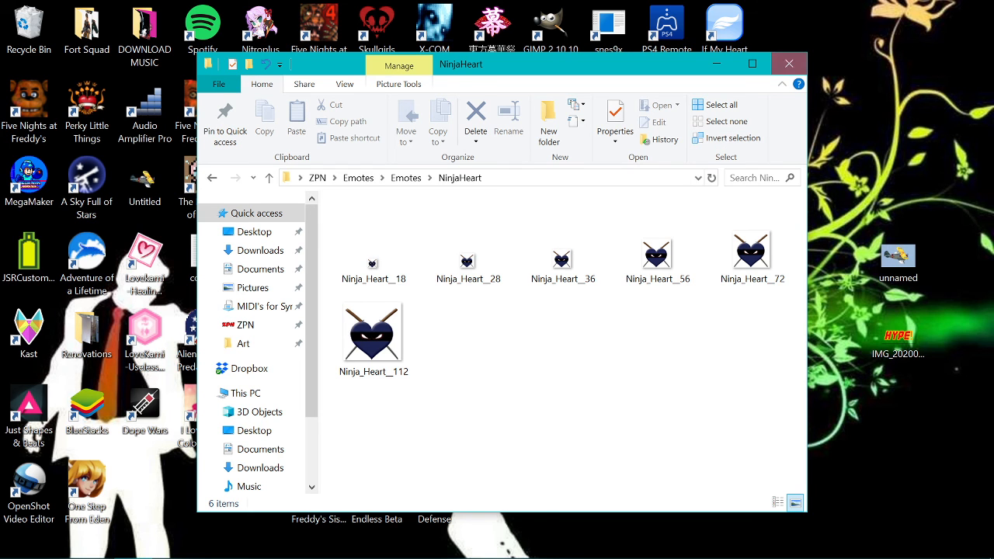
pyautogui.click(789, 63)
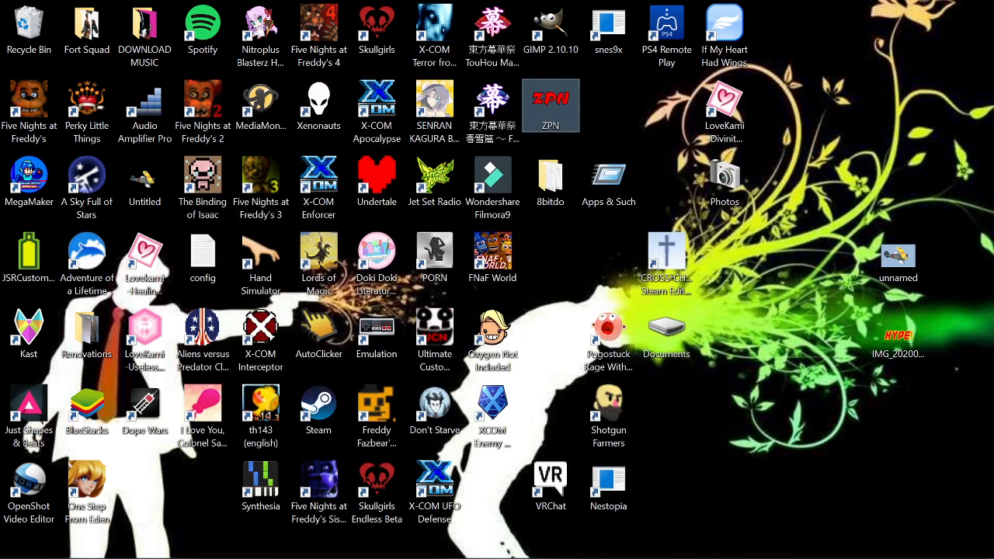
# Delete the unnamed airplane picture and the HYPE! text image from the desktop, and switch to Streamlabs OBS
pyautogui.moveTo(860, 230); pyautogui.dragTo(953, 374)
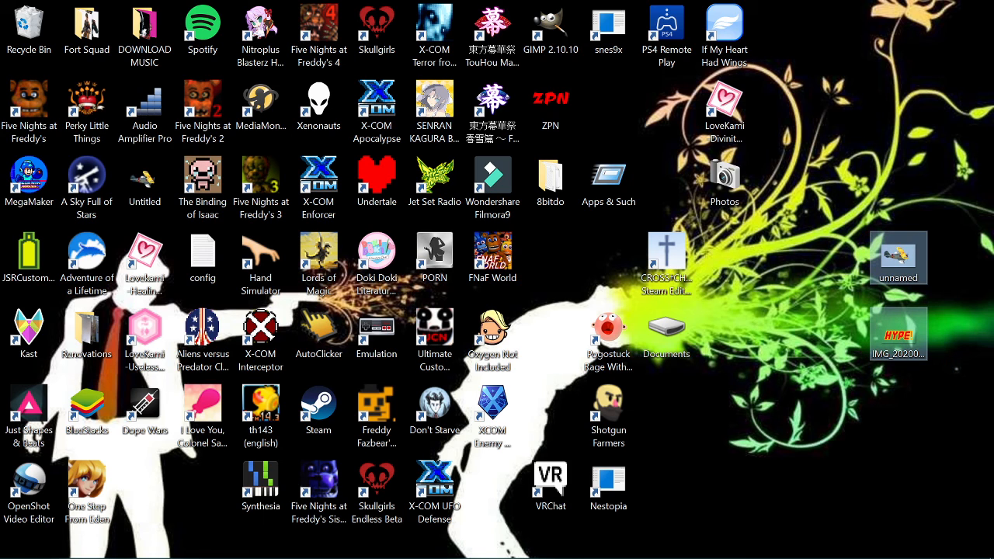
pyautogui.press('Delete')
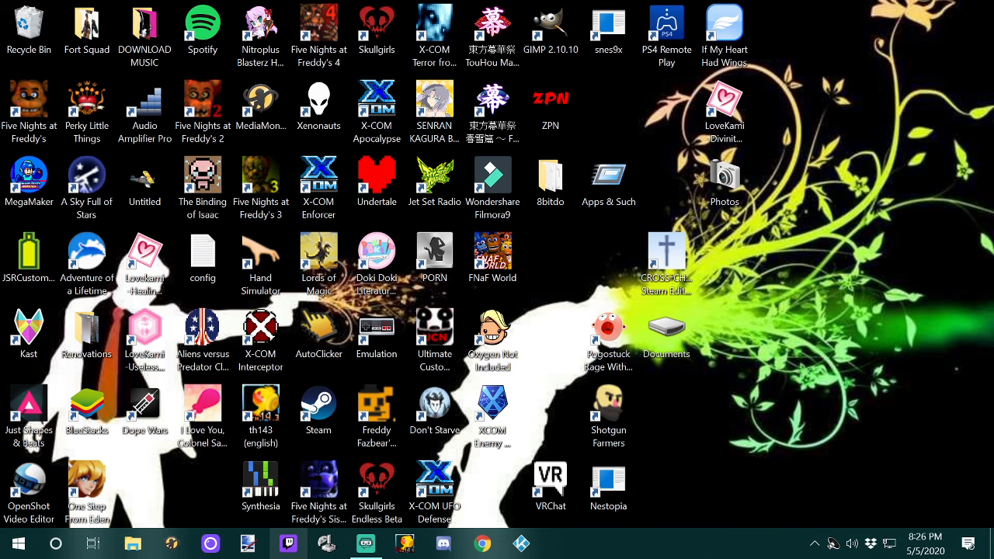
pyautogui.click(365, 544)
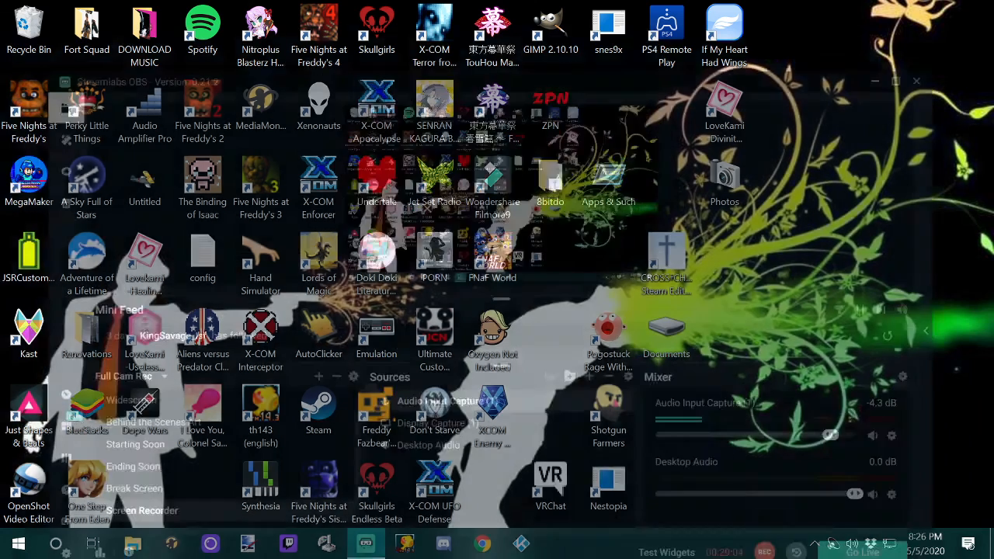